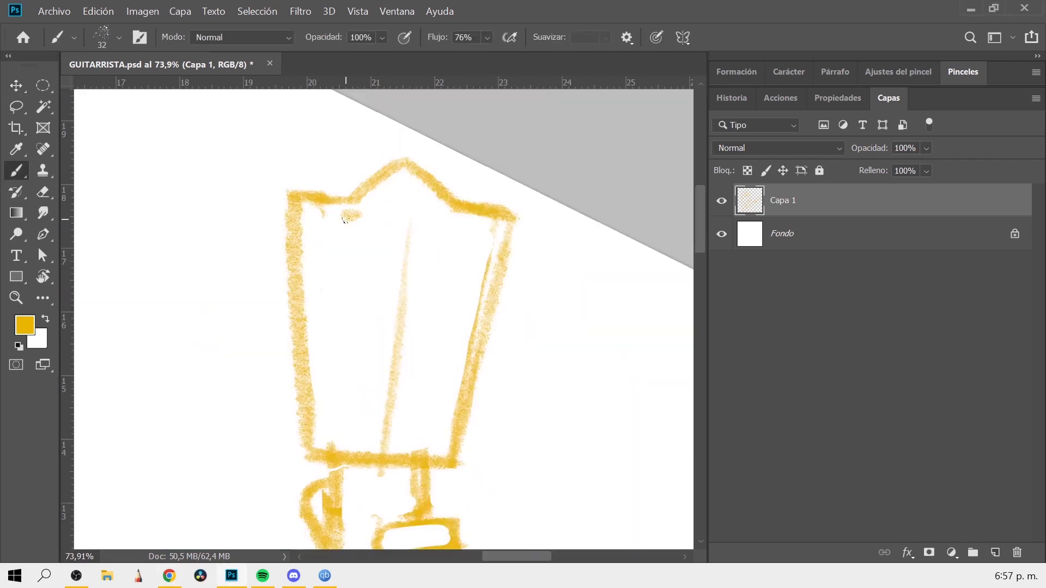
- Hand-letter BRIBON inside the headstock, adjusting the lettering's position along the way
left_click_drag(344, 219, 363, 256)
left_click_drag(381, 215, 400, 256)
left_click_drag(414, 215, 463, 265)
key("l")
mouse_move(482, 219)
left_mouse_down()
mouse_move(487, 253)
mouse_move(468, 226)
left_mouse_up()
key("ctrl+t")
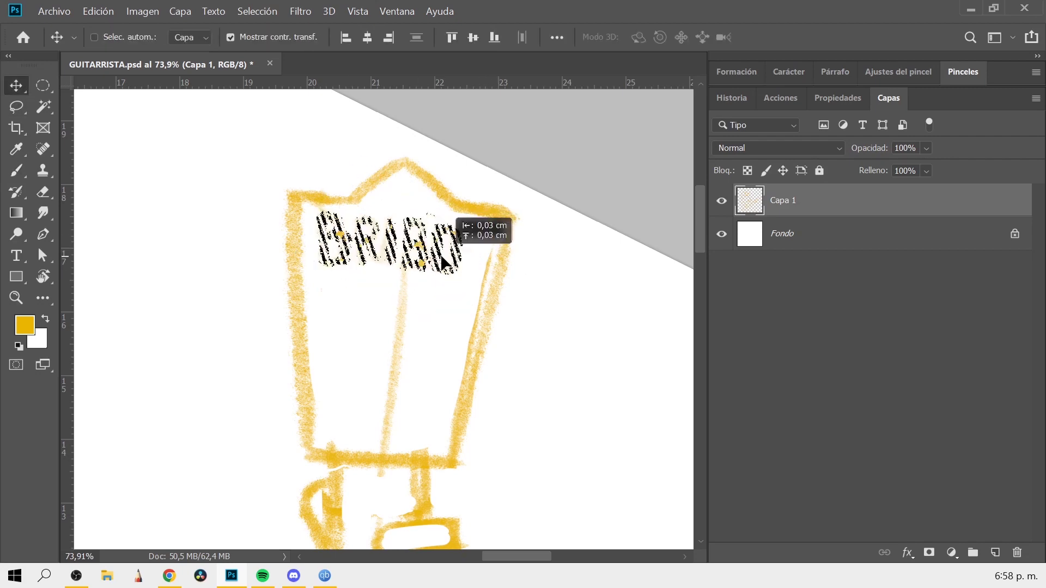
key("Return")
key("b")
key("ctrl+d")
left_click_drag(461, 269, 489, 234)
scroll(411, 410, "down", 5)
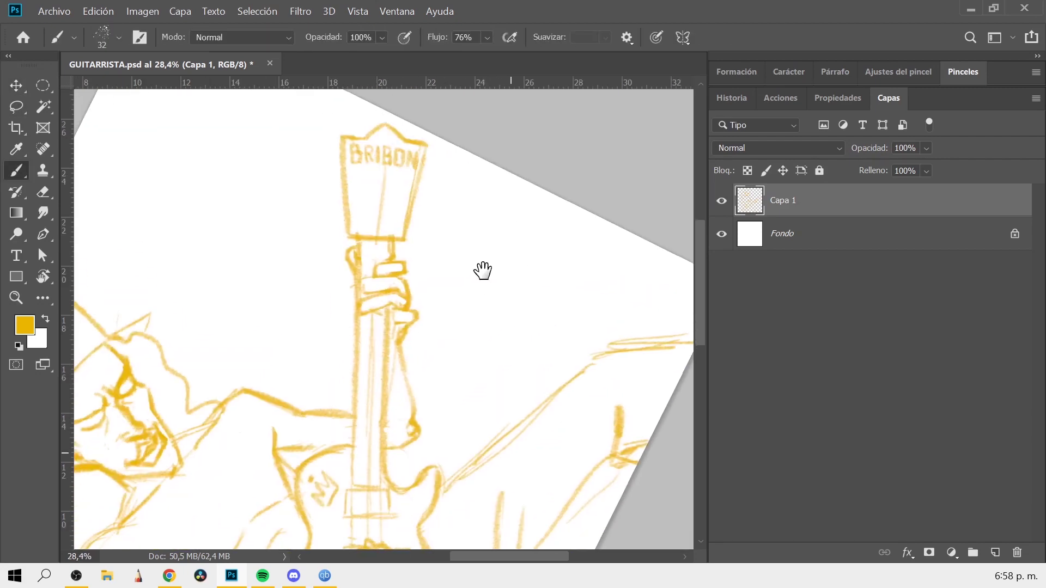
- Select the whole headstock, tilt it slightly and nudge it left and up
key("l")
left_click_drag(357, 100, 374, 239)
left_click_drag(526, 374, 243, 381)
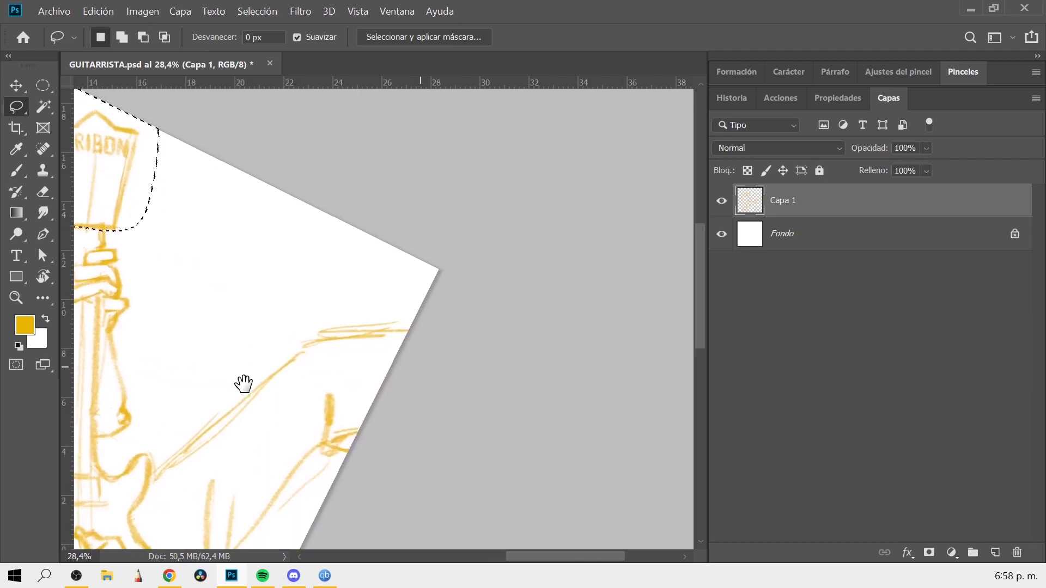
key("r")
key("ctrl+t")
left_click_drag(194, 146, 147, 160)
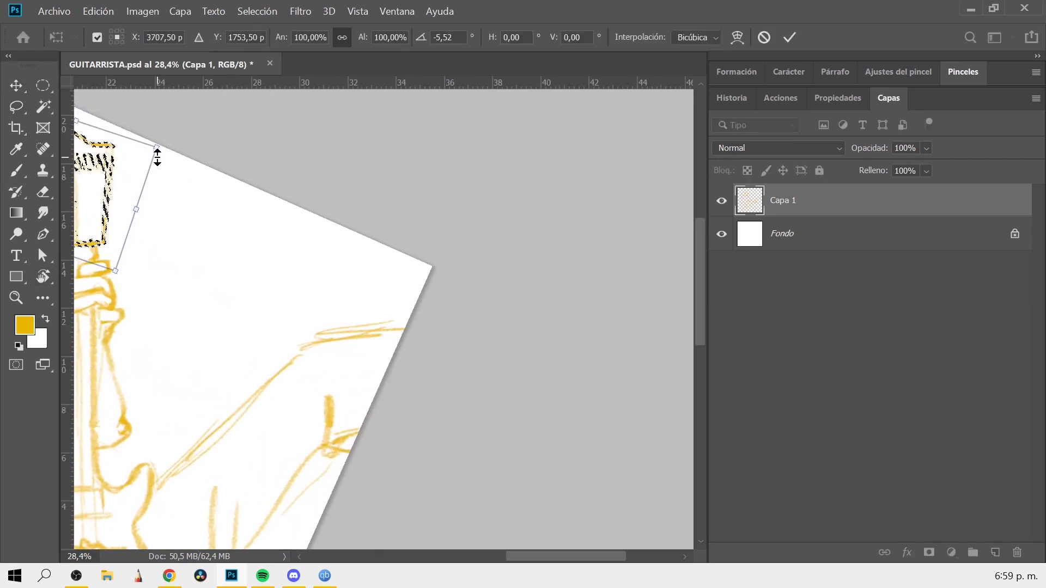
left_click_drag(310, 310, 525, 328)
key("Return")
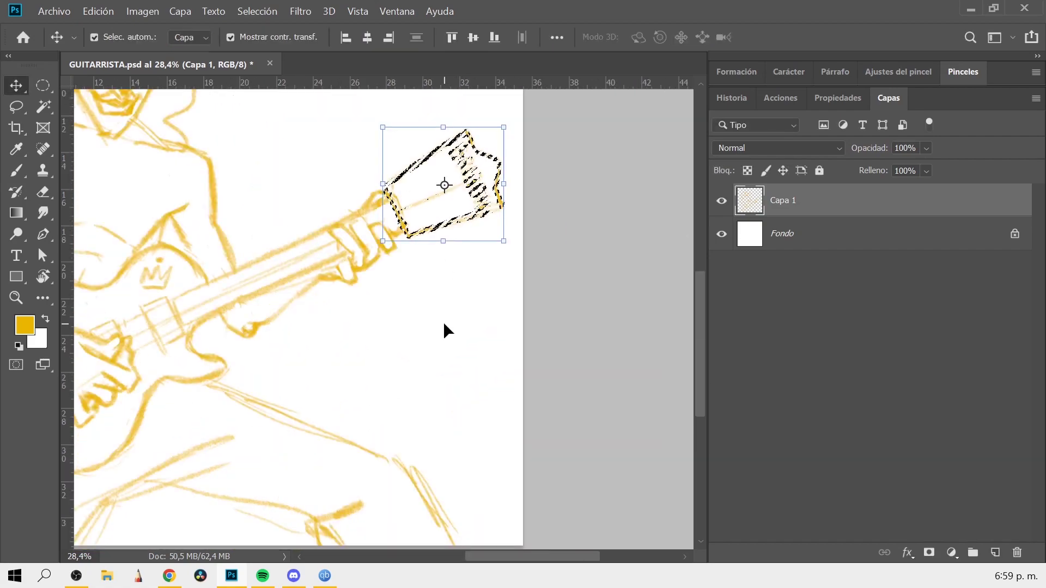
- Rotate the headstock so it follows the angled guitar neck
key("ctrl+0")
scroll(468, 452, "up", 5)
left_click_drag(518, 466, 443, 464)
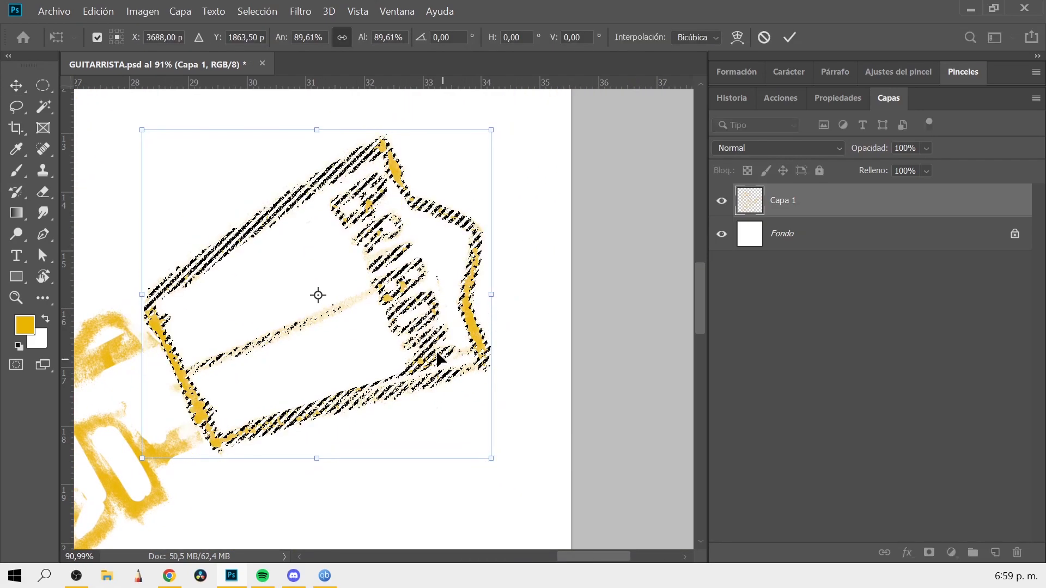
key("Return")
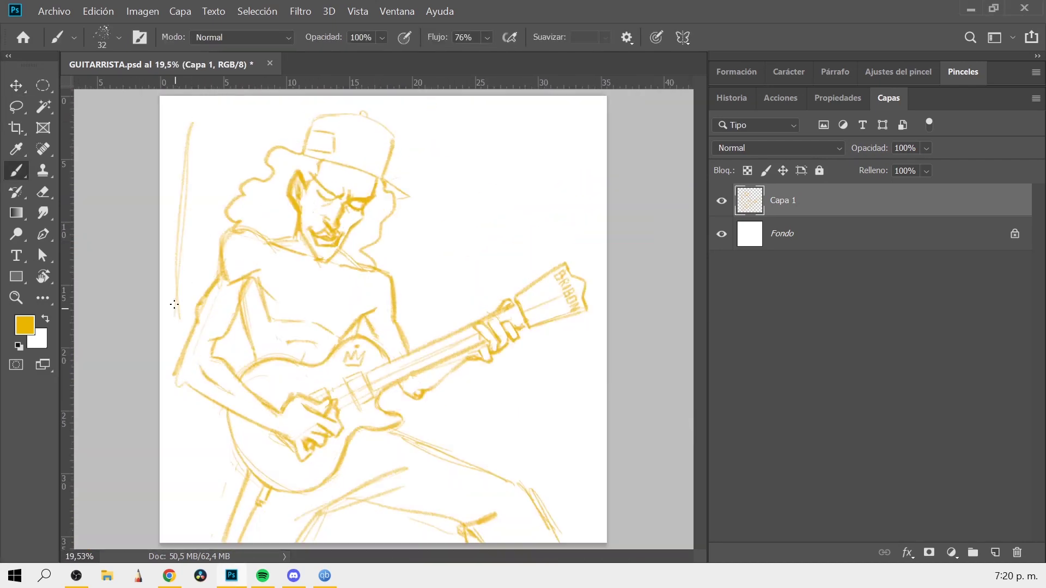
- Sketch zigzag burst bolts around the head and beside the guitar neck, undoing rejected strokes
left_click_drag(195, 112, 272, 158)
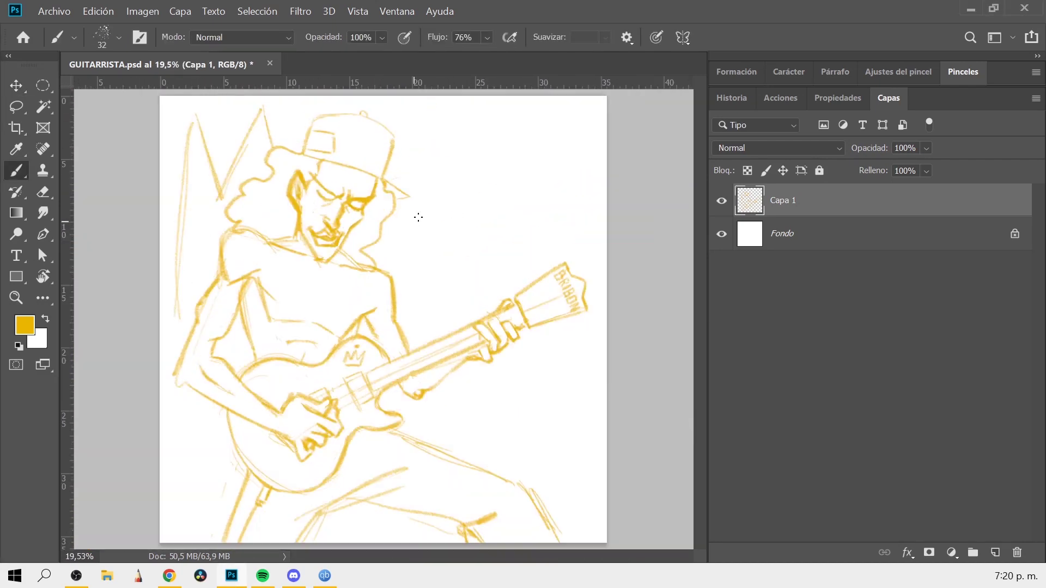
mouse_move(405, 207)
left_mouse_down()
mouse_move(563, 257)
mouse_move(523, 286)
left_mouse_up()
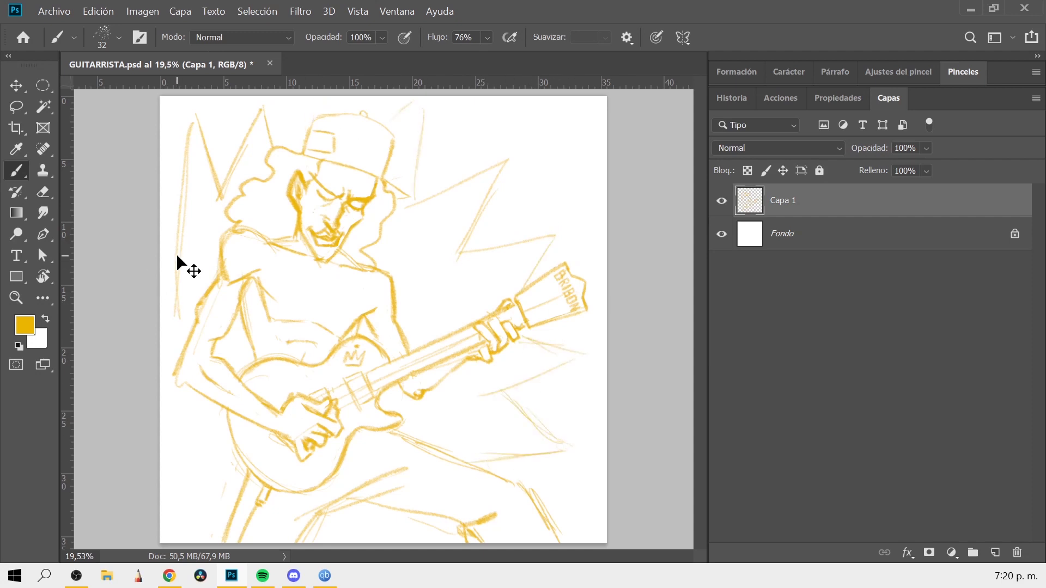
key("ctrl+z")
key("ctrl+z")
key("ctrl+z")
key("ctrl+z")
mouse_move(403, 302)
left_mouse_down()
mouse_move(478, 244)
mouse_move(606, 212)
left_mouse_up()
left_click_drag(451, 398, 607, 311)
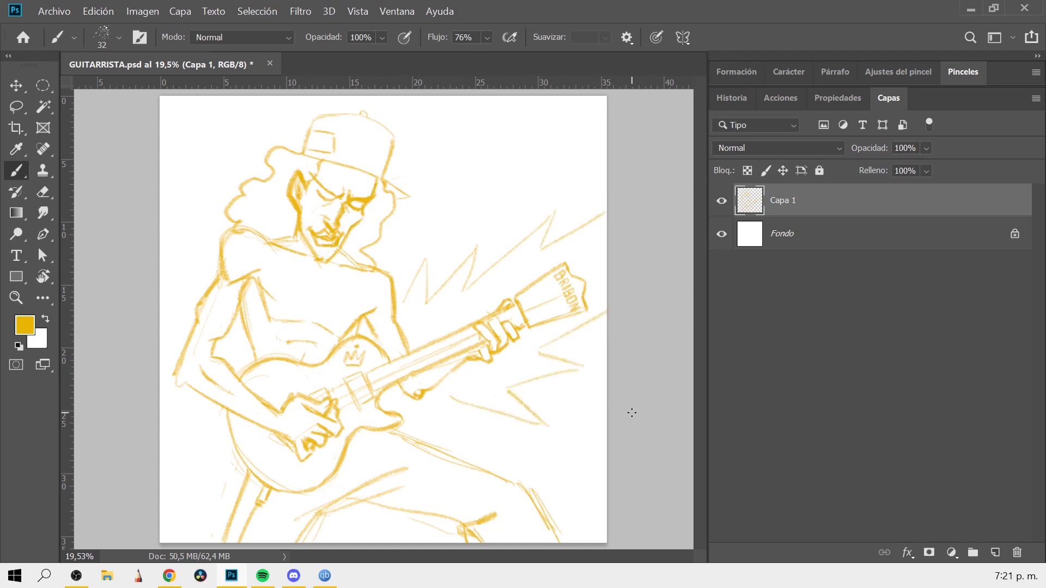
key("ctrl+z")
key("ctrl+z")
key("ctrl+z")
key("ctrl+z")
key("ctrl+z")
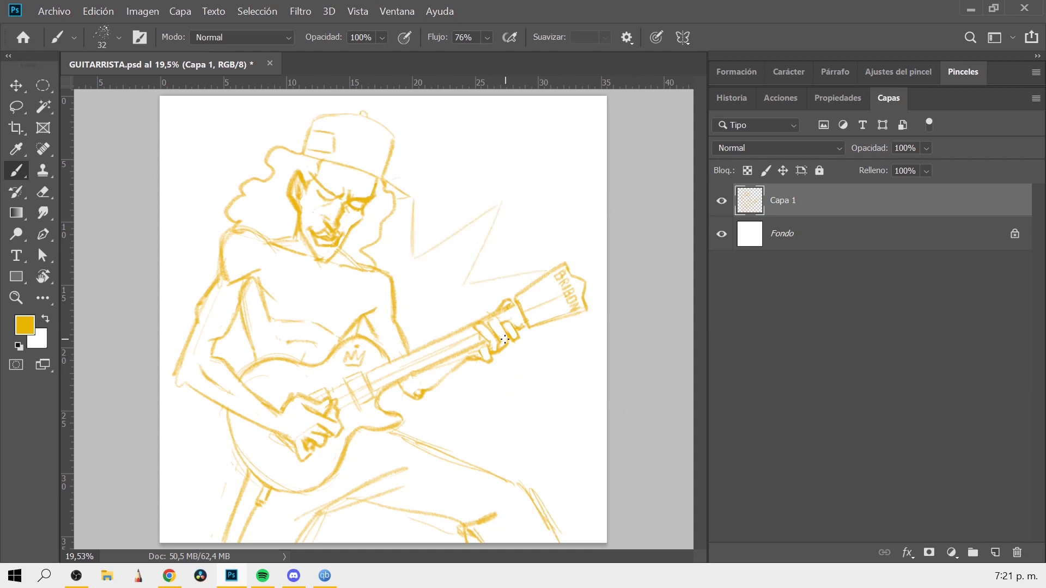
left_click_drag(519, 338, 503, 433)
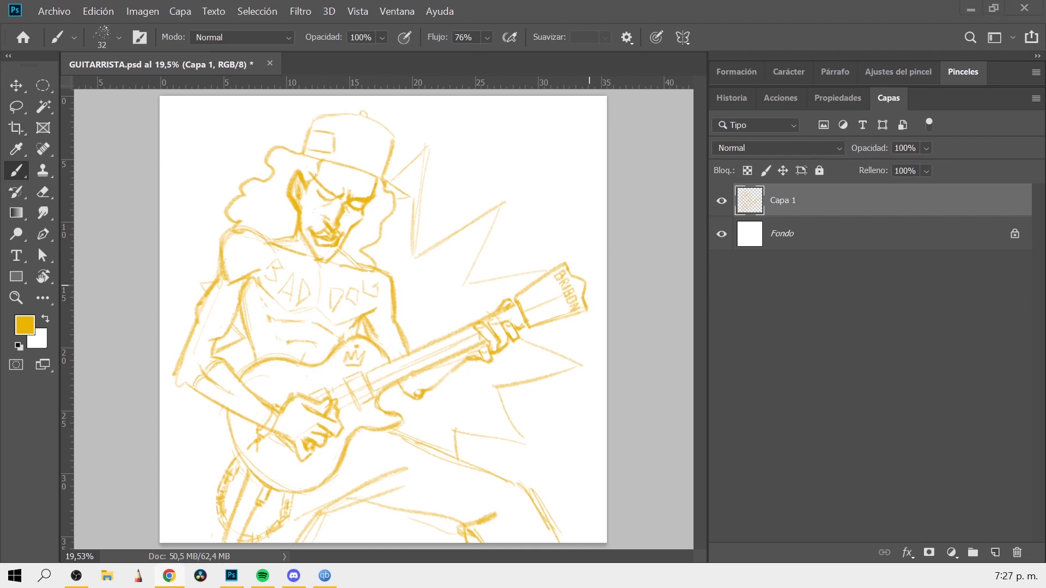
- Sketch small tuning pegs around and below the headstock
scroll(534, 283, "up", 5)
left_click_drag(530, 247, 561, 223)
mouse_move(591, 218)
left_mouse_down()
mouse_move(615, 185)
mouse_move(478, 84)
left_mouse_up()
left_click_drag(400, 316, 428, 328)
mouse_move(473, 295)
left_mouse_down()
mouse_move(510, 303)
mouse_move(504, 310)
left_mouse_up()
left_click_drag(539, 272, 572, 305)
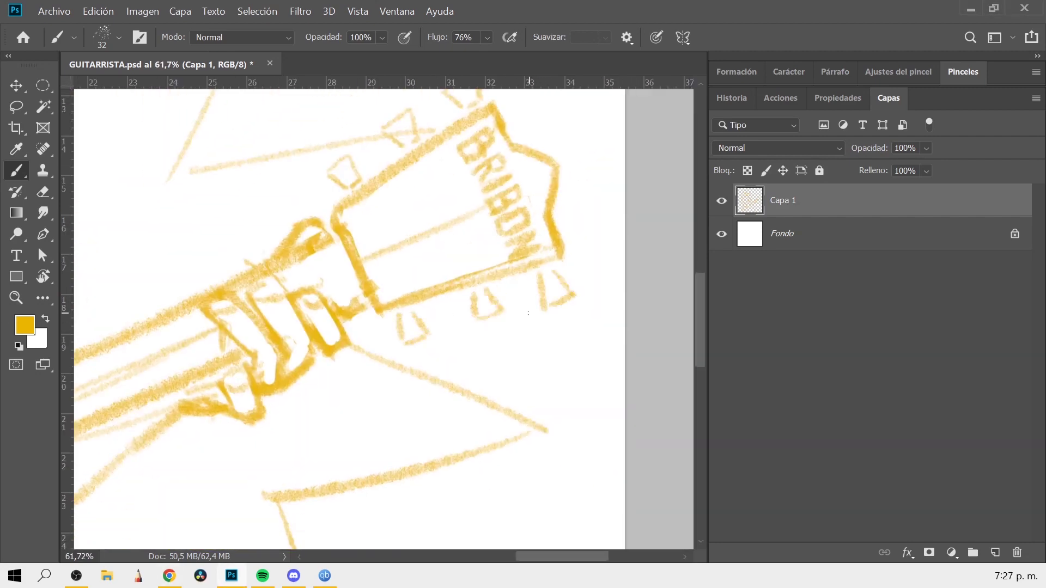
left_click_drag(471, 291, 506, 332)
left_click_drag(406, 335, 433, 351)
scroll(572, 342, "down", 4)
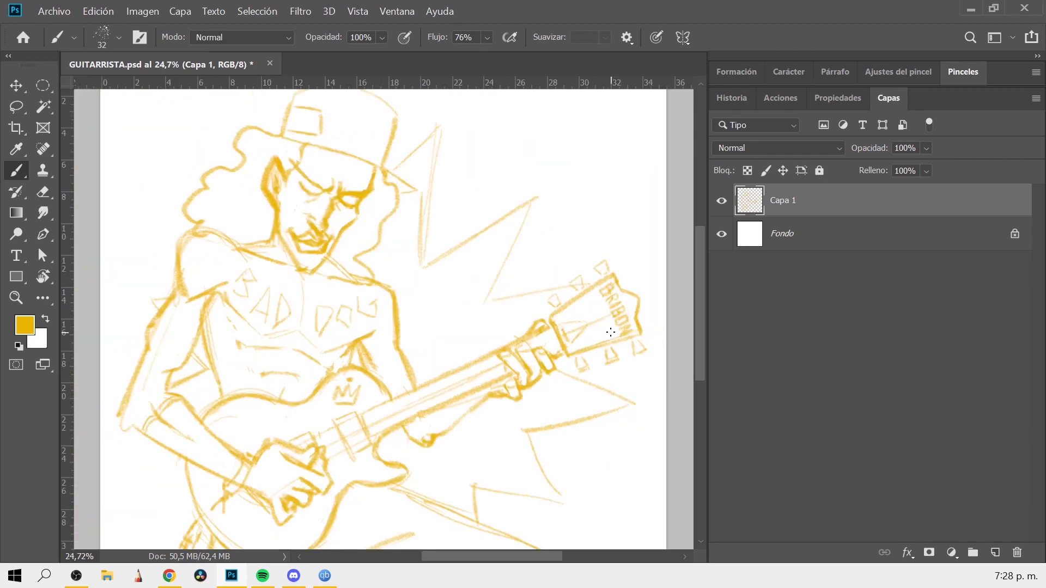
- Select the headstock, rotate and reposition it, then deselect
key("l")
left_click_drag(574, 373, 657, 302)
key("v")
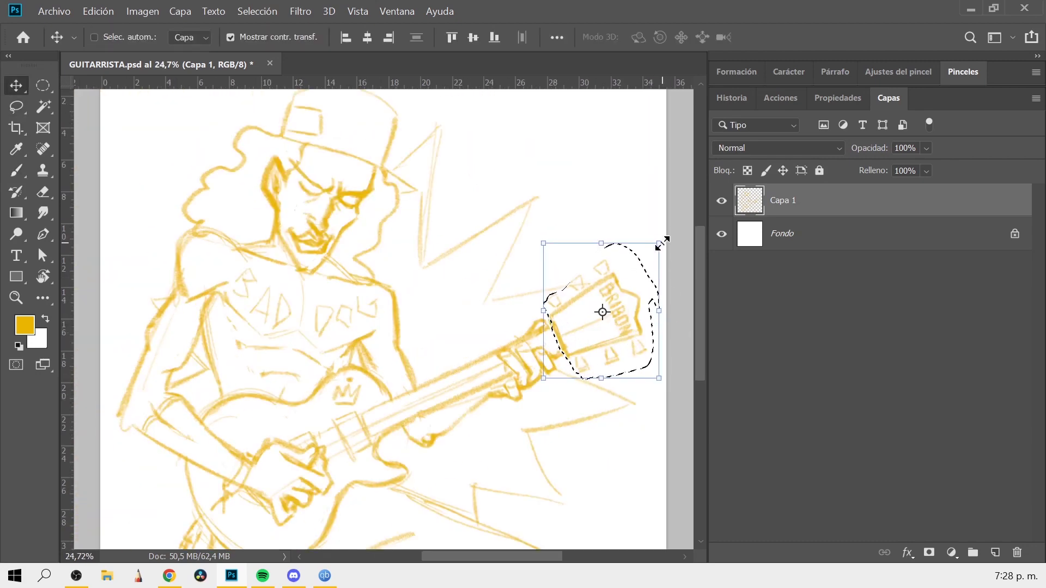
mouse_move(662, 239)
left_mouse_down()
mouse_move(652, 290)
mouse_move(699, 326)
left_mouse_up()
key("Return")
key("ctrl+d")
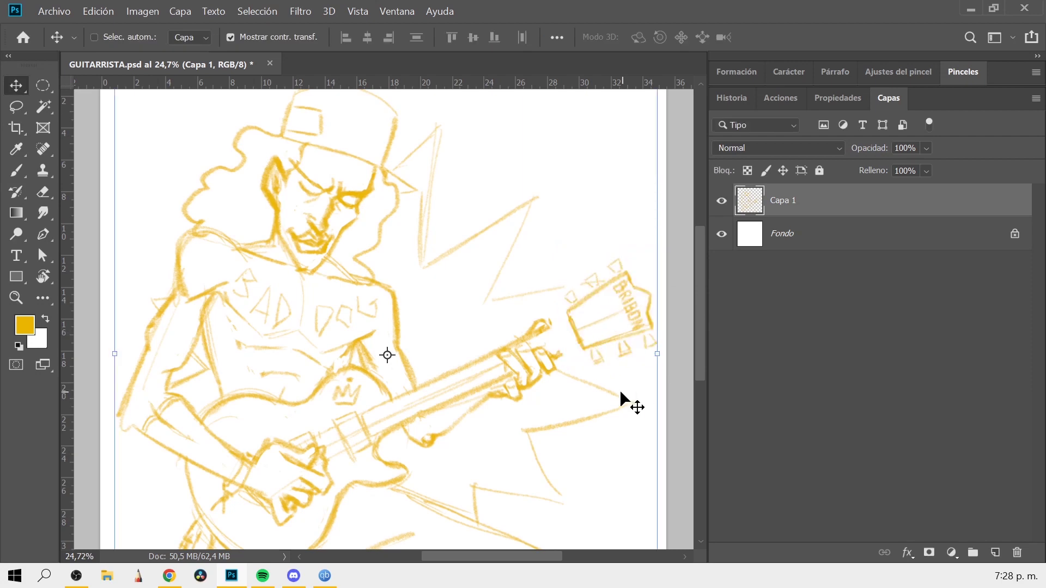
- Try dotting tuner pegs on the headstock, then undo those peg marks
key("b")
key("e")
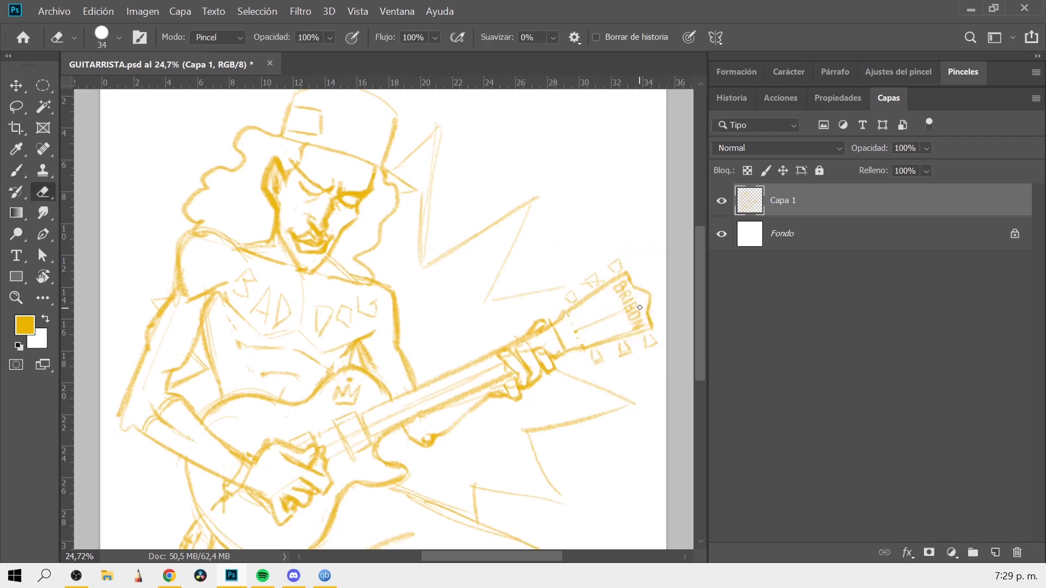
key("b")
left_click(589, 334)
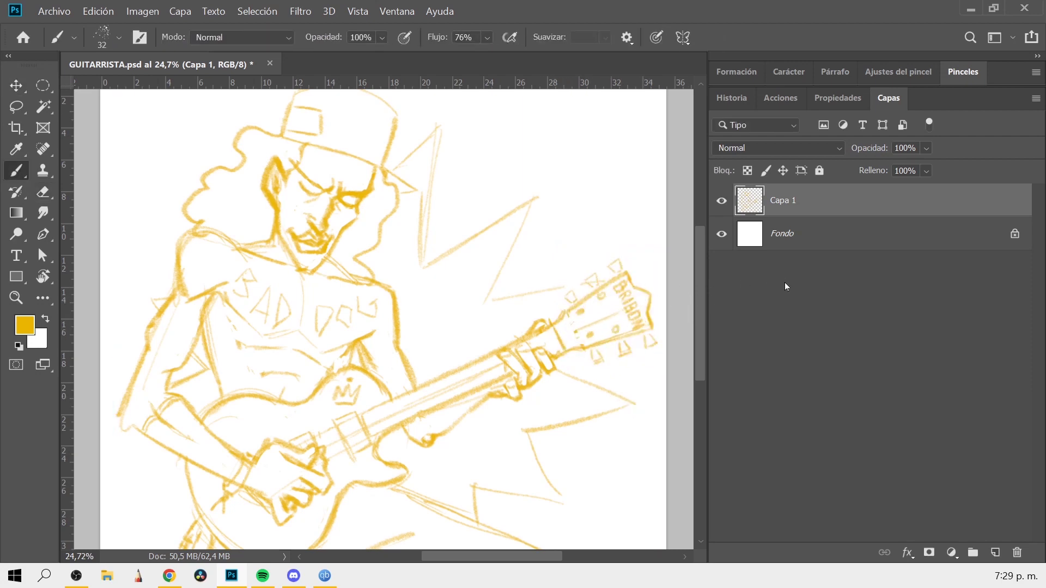
key("e")
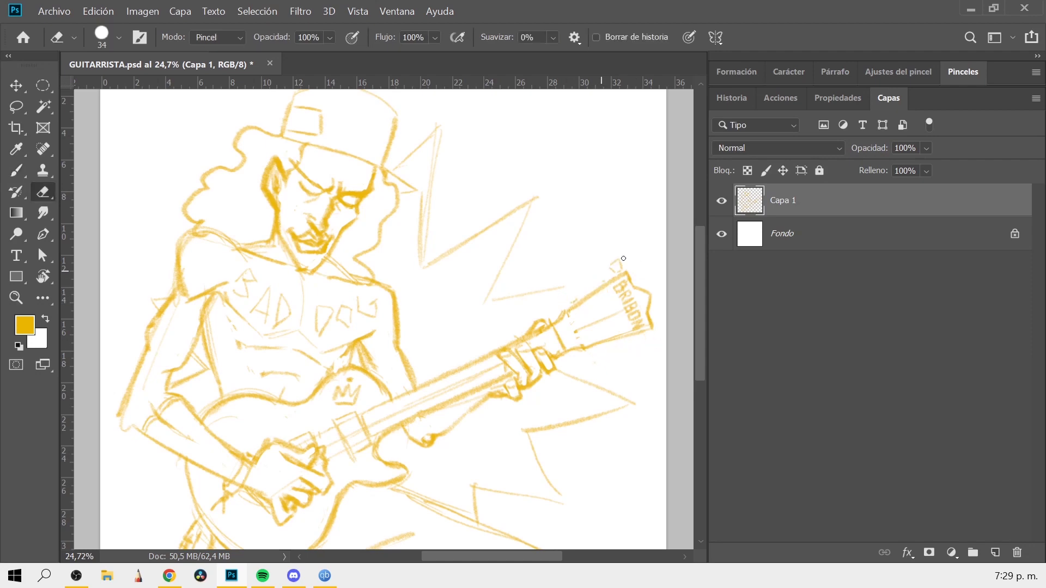
scroll(621, 305, "up", 3)
key("b")
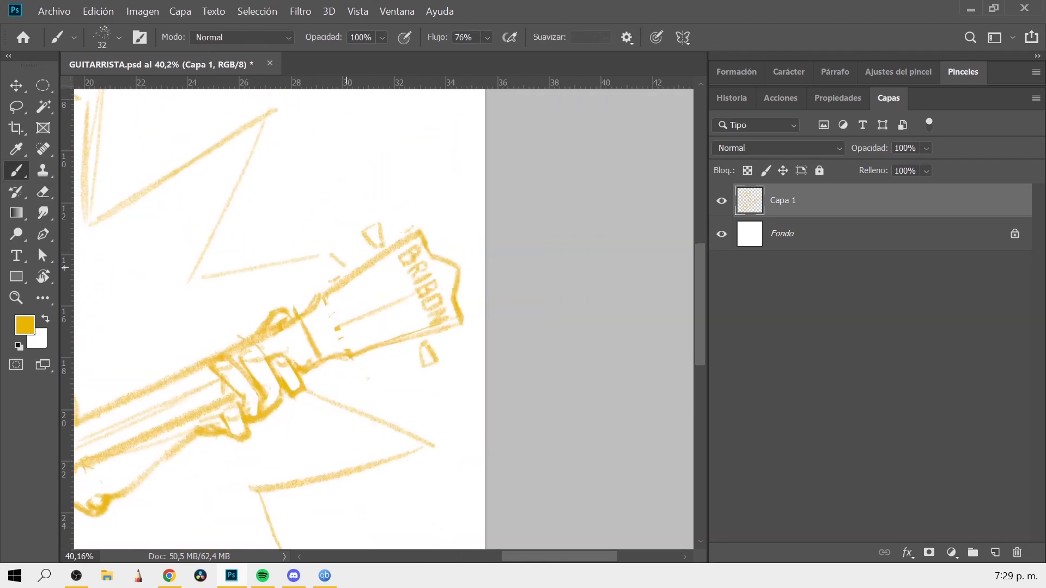
key("ctrl+z")
key("ctrl+z")
key("ctrl+z")
key("ctrl+z")
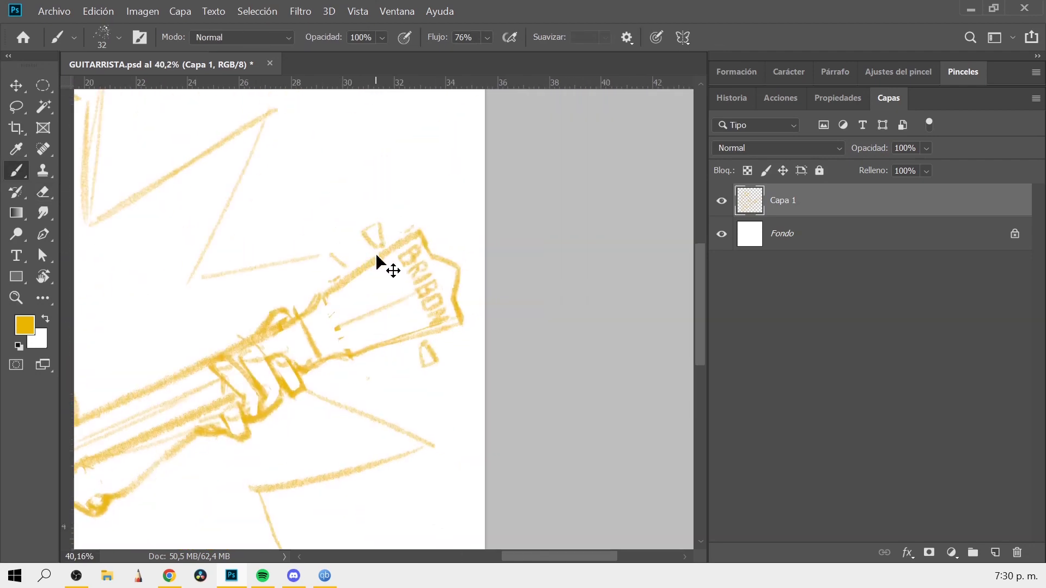
key("ctrl+z")
key("ctrl+z")
key("ctrl+z")
key("ctrl+z")
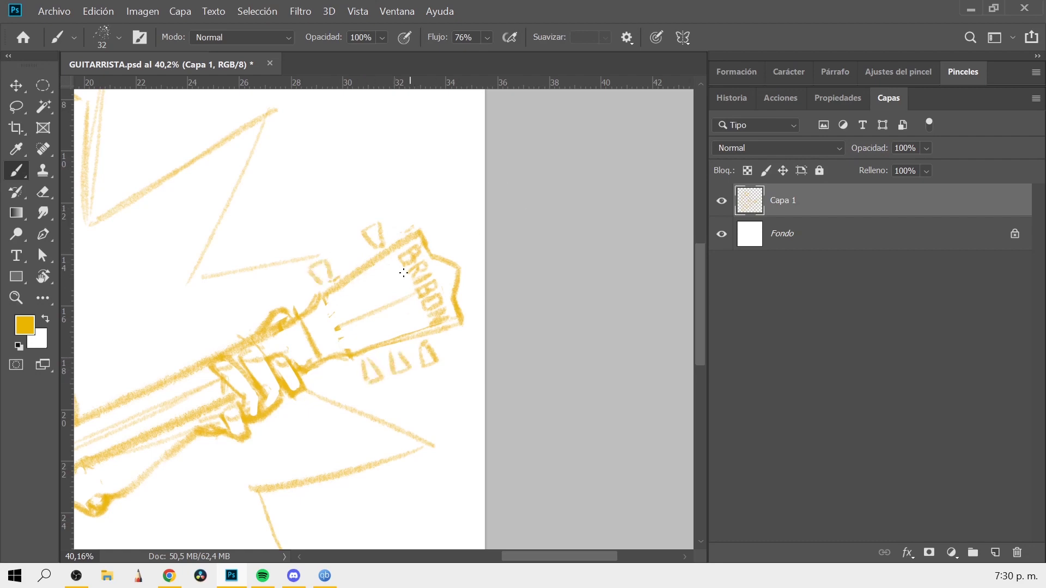
scroll(445, 365, "up", 2)
left_click_drag(300, 297, 256, 340)
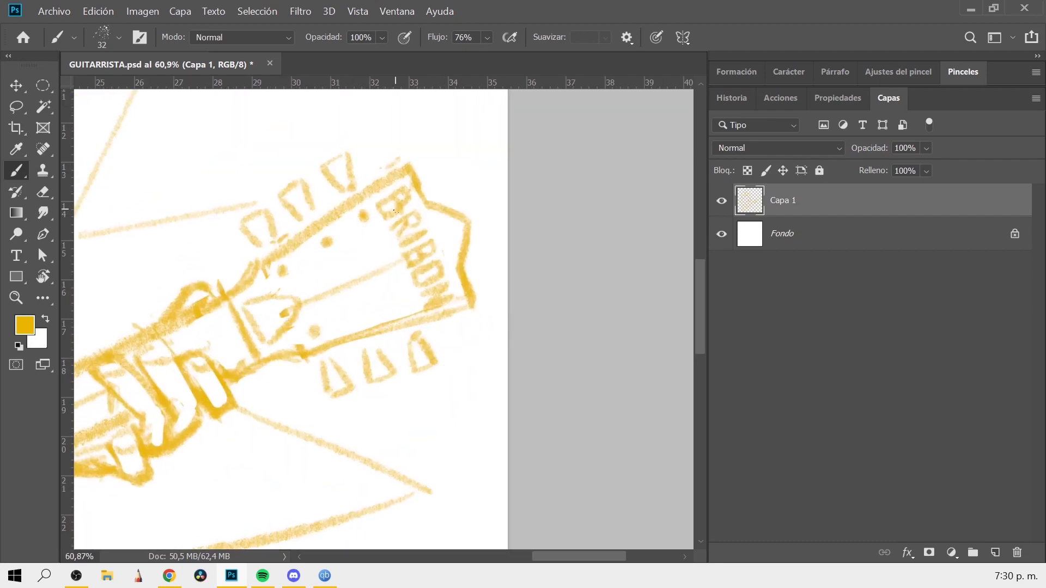
key("ctrl+z")
key("ctrl+z")
key("ctrl+z")
- Draw three curved tuning-peg shapes along the headstock
left_click_drag(297, 267, 289, 280)
left_click_drag(335, 240, 325, 255)
left_click_drag(376, 209, 359, 226)
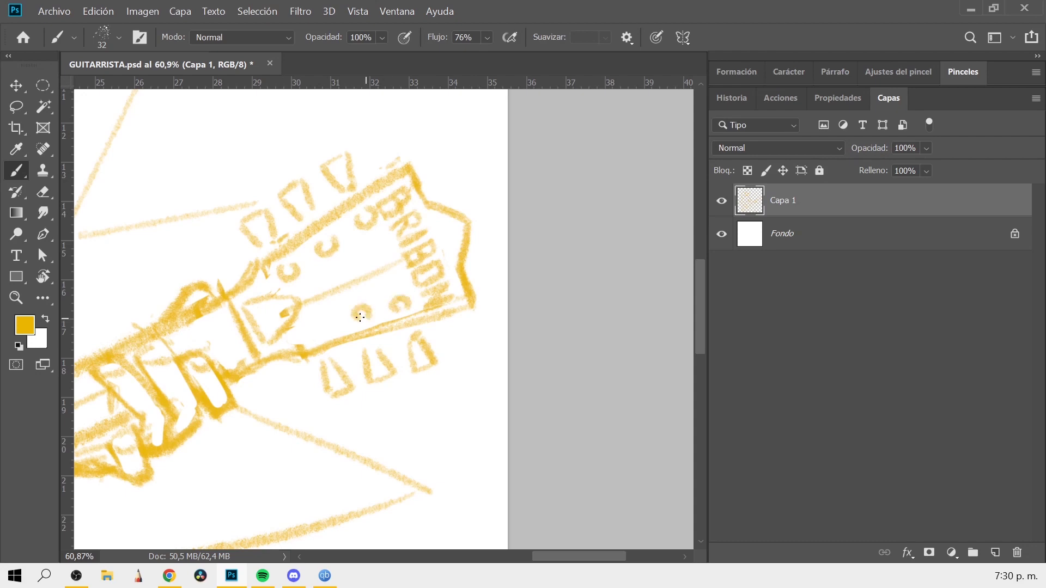
scroll(423, 321, "down", 5)
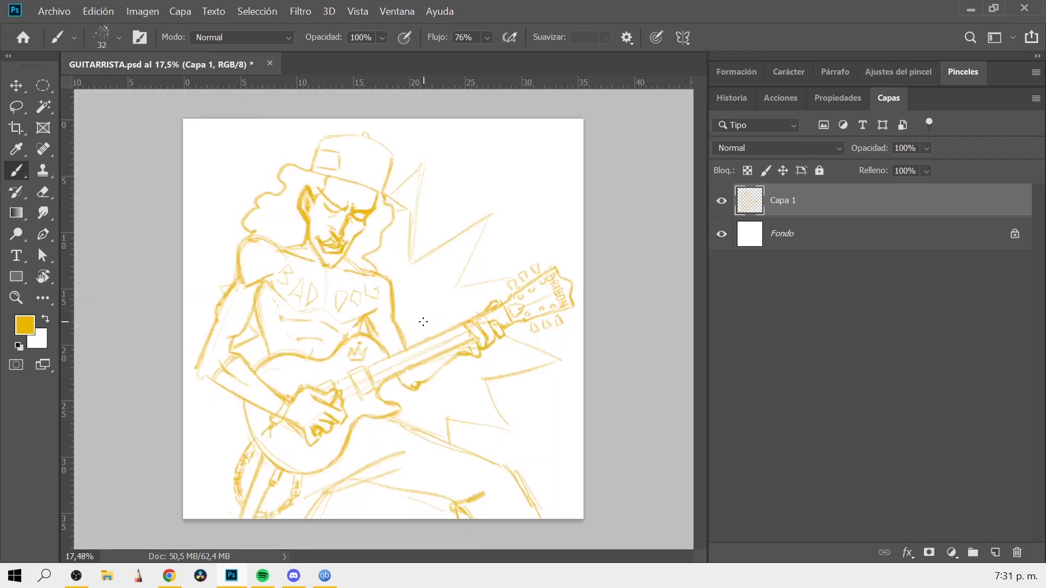
scroll(423, 322, "up", 5)
- Draw knob circles on the guitar body
left_click_drag(430, 343, 452, 351)
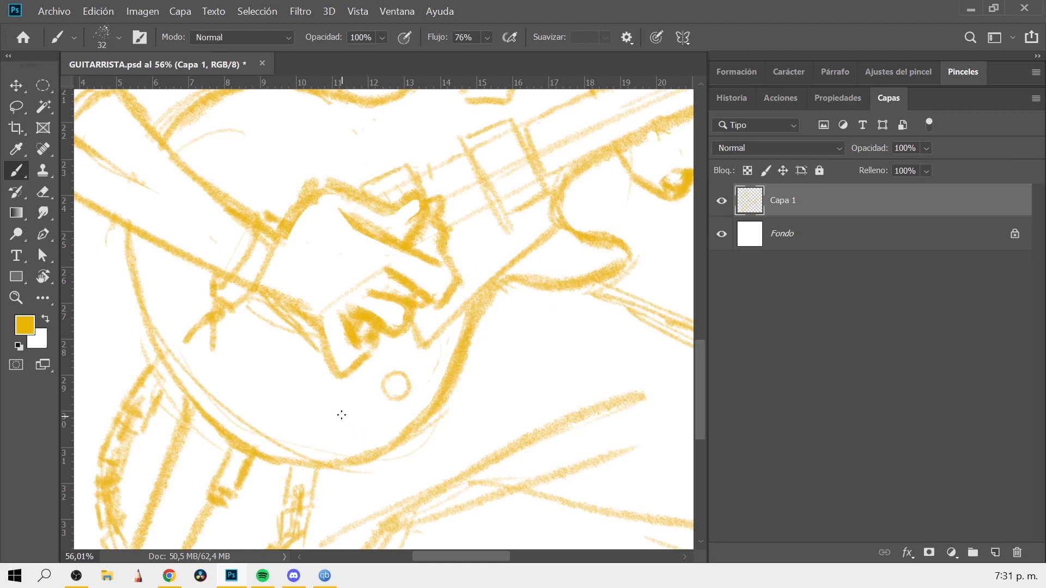
left_click_drag(343, 414, 296, 396)
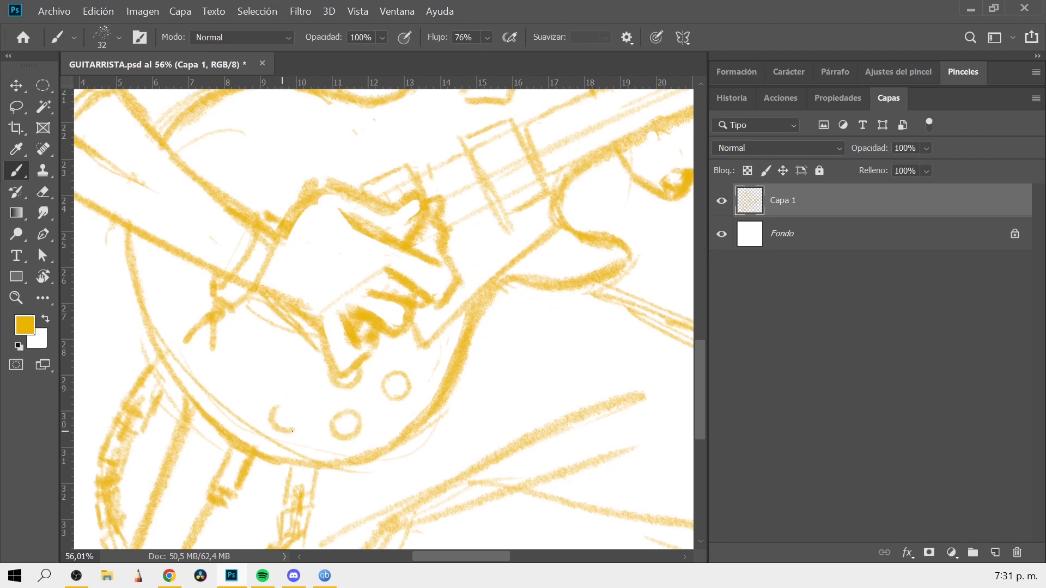
scroll(446, 441, "down", 4)
scroll(367, 374, "up", 5)
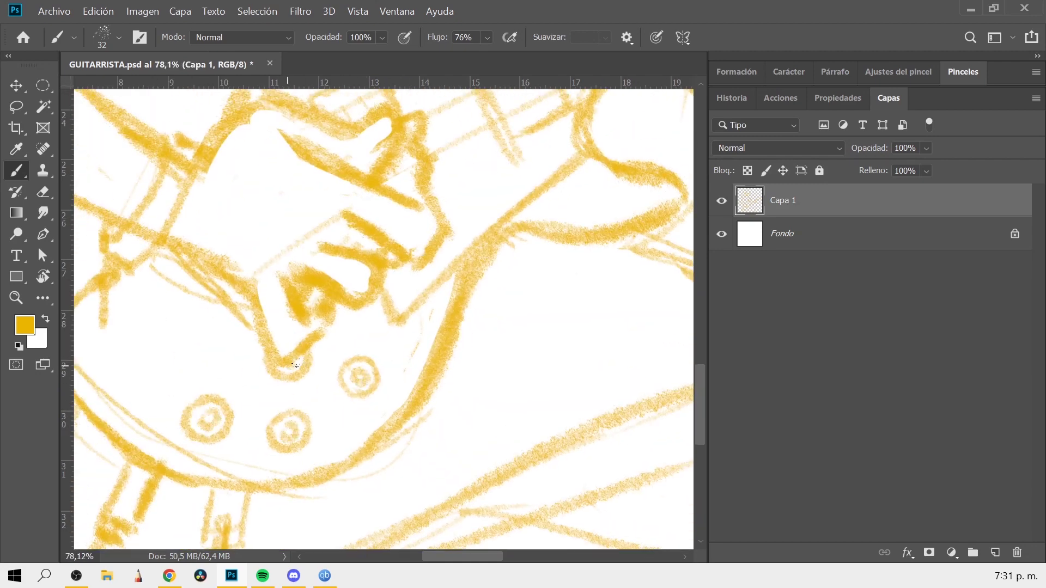
scroll(517, 318, "down", 5)
scroll(369, 338, "up", 3)
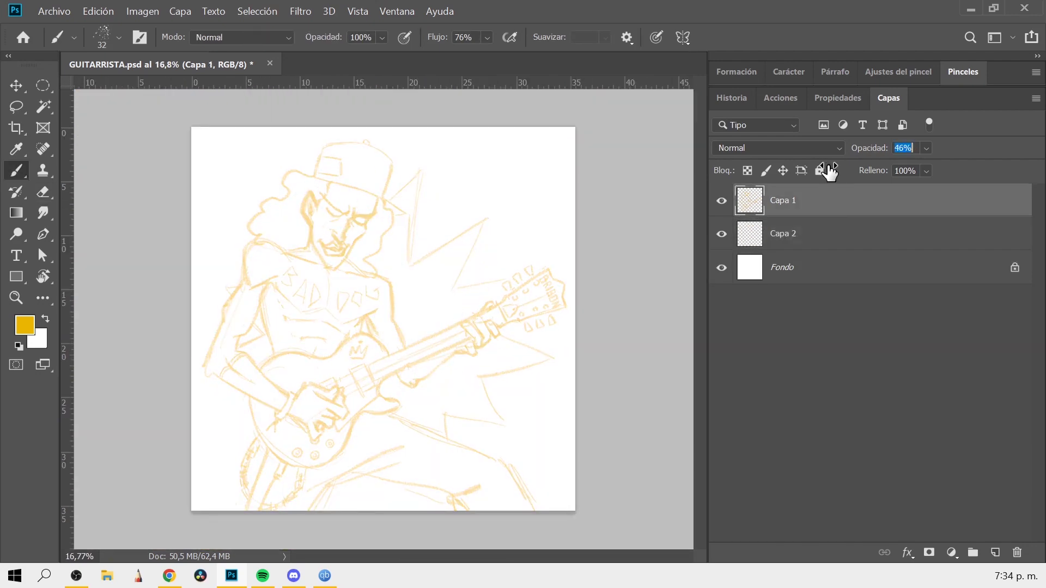
- Discard the first orange shoulder strokes and switch to a hard round brush
left_click_drag(177, 278, 182, 220)
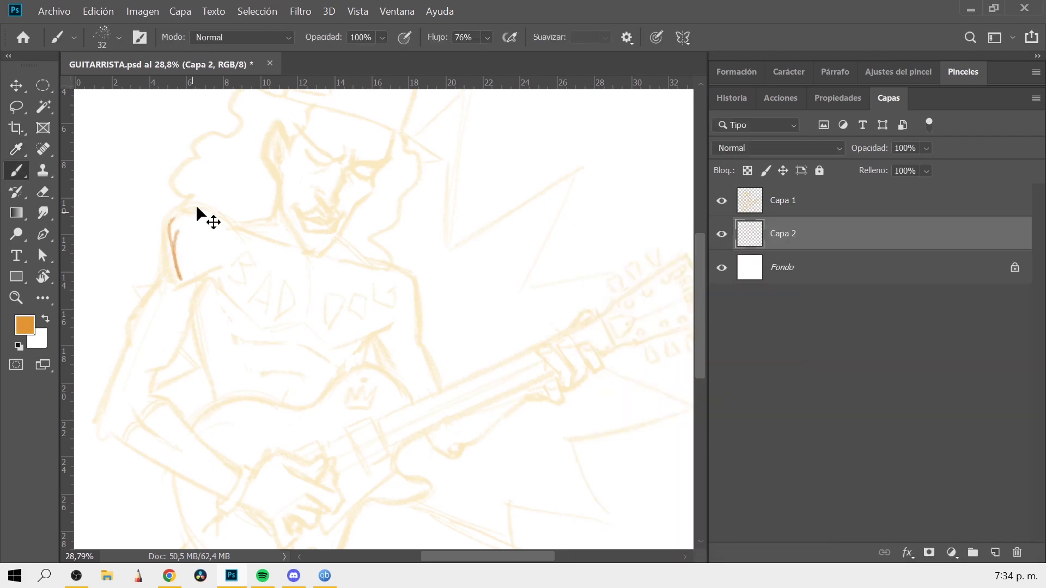
mouse_move(170, 256)
left_mouse_down()
mouse_move(231, 232)
mouse_move(158, 278)
mouse_move(184, 219)
mouse_move(223, 239)
mouse_move(164, 316)
mouse_move(147, 369)
mouse_move(156, 358)
mouse_move(124, 373)
mouse_move(101, 434)
mouse_move(128, 349)
left_mouse_up()
key("ctrl+z")
key("ctrl+z")
right_click(445, 294)
double_click(578, 490)
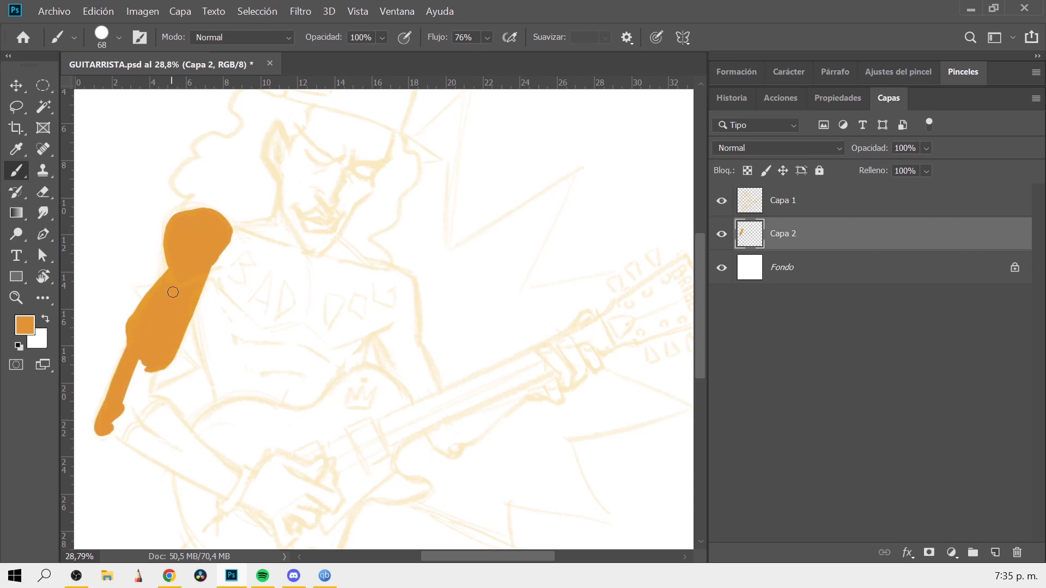
- Paint orange skin over the arms, raised arm, hands and torso
scroll(175, 292, "down", 3)
left_click_drag(145, 306, 176, 246)
left_click_drag(395, 294, 425, 326)
left_click_drag(222, 237, 252, 340)
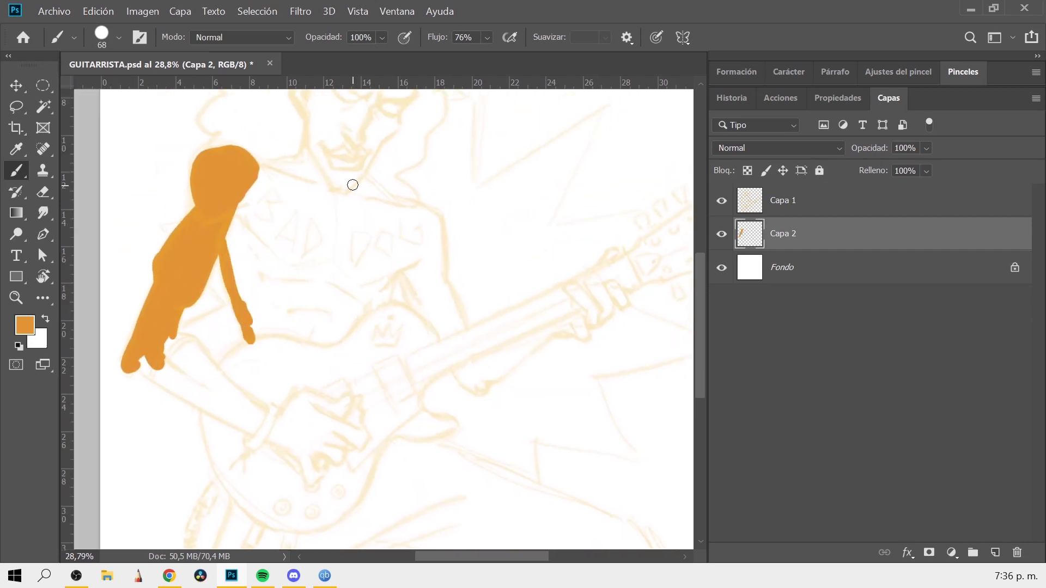
mouse_move(400, 267)
left_mouse_down()
mouse_move(435, 331)
mouse_move(447, 284)
mouse_move(439, 217)
mouse_move(387, 201)
mouse_move(362, 175)
left_mouse_up()
left_click_drag(251, 164, 310, 126)
mouse_move(402, 257)
left_mouse_down()
mouse_move(384, 294)
mouse_move(343, 330)
left_mouse_up()
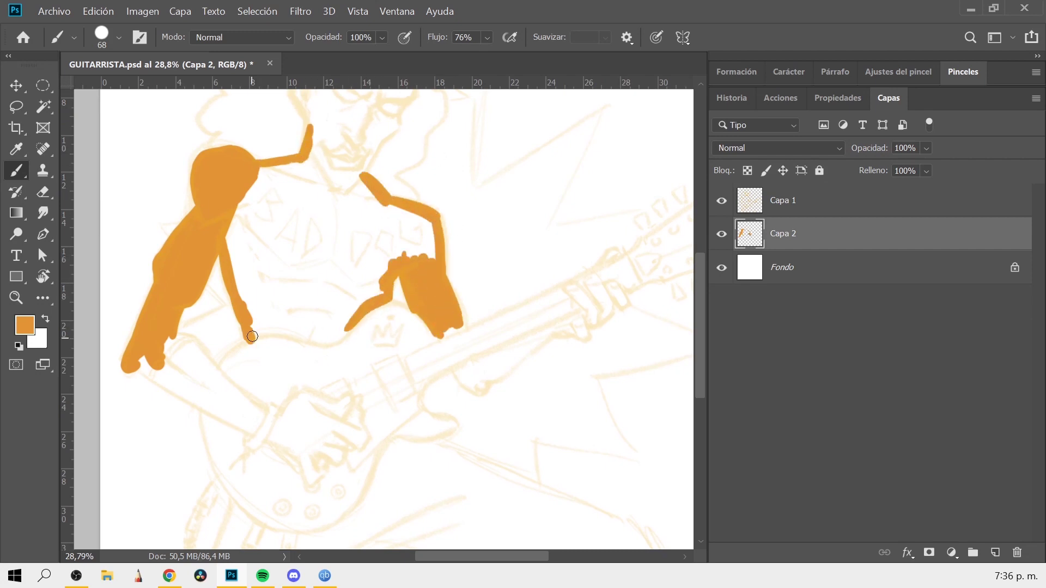
left_click_drag(248, 332, 354, 327)
mouse_move(239, 210)
left_mouse_down()
mouse_move(296, 329)
mouse_move(436, 218)
left_mouse_up()
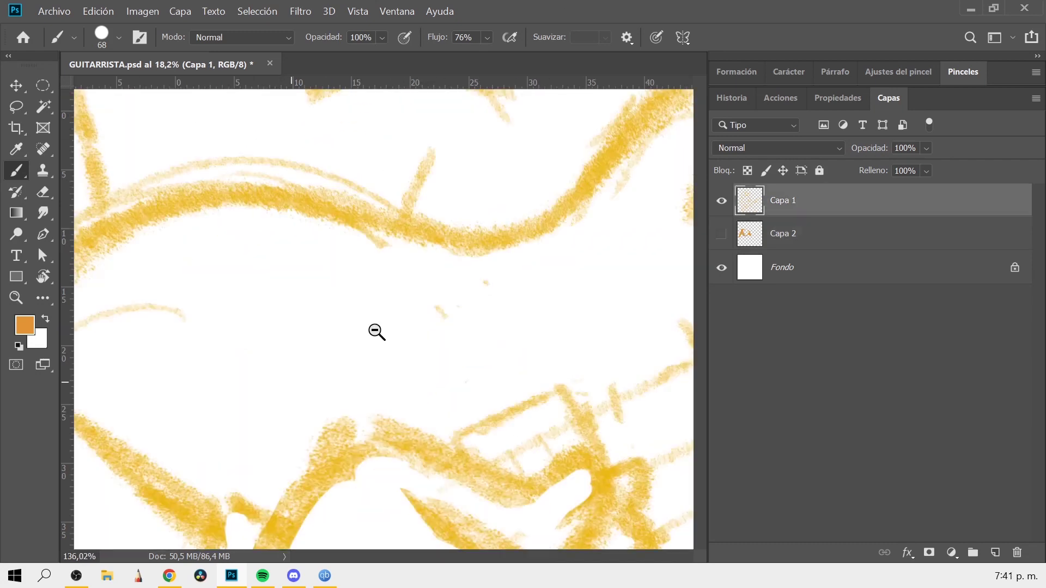
- On the orange colour layer, outline the forearm and undo the accidental gradient fill
scroll(376, 331, "down", 5)
left_click(782, 233)
left_click(721, 234)
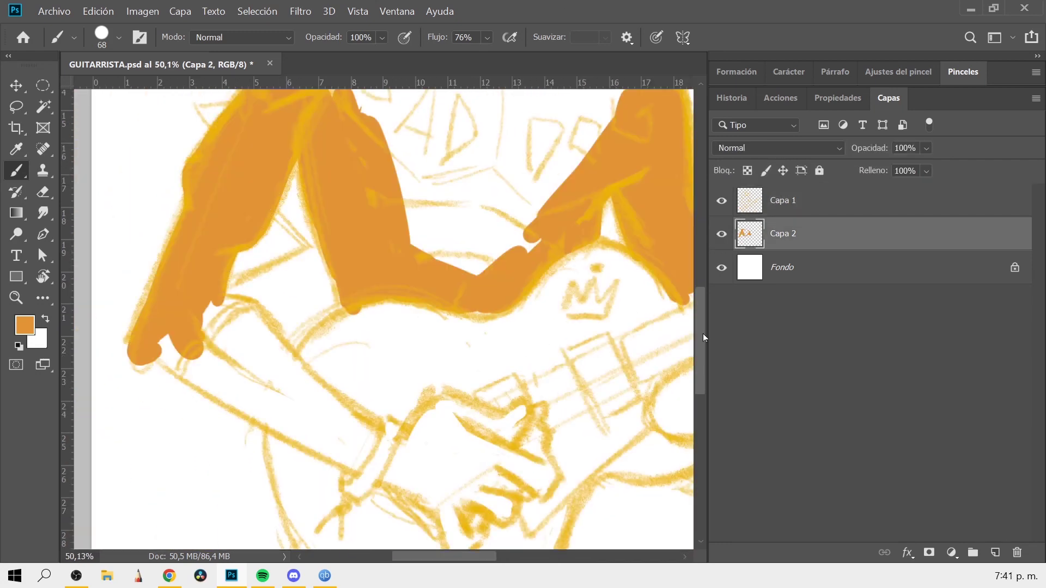
left_click_drag(161, 346, 360, 474)
left_click_drag(376, 436, 212, 302)
key("g")
left_click_drag(264, 376, 267, 370)
key("ctrl+z")
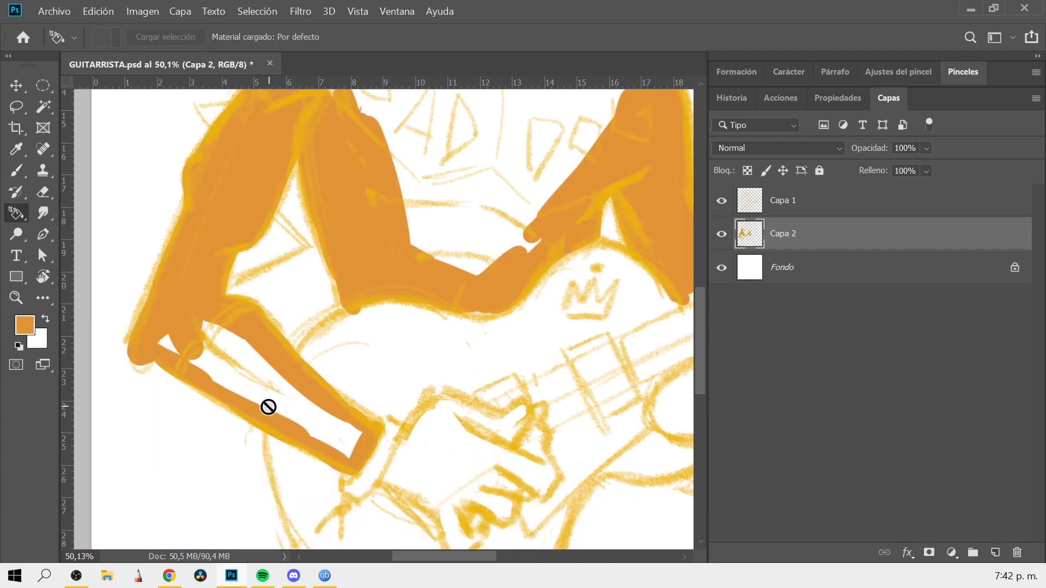
- Outline the head in orange and fill it with the Paint Bucket
key("b")
left_click_drag(425, 356, 304, 490)
mouse_move(296, 471)
left_mouse_down()
mouse_move(277, 393)
mouse_move(303, 432)
mouse_move(343, 369)
mouse_move(359, 310)
mouse_move(488, 362)
mouse_move(456, 444)
mouse_move(416, 487)
left_mouse_up()
left_click_drag(416, 487, 446, 363)
key("g")
left_click(433, 424)
key("b")
- Paint orange skin and fingers wrapping around the guitar neck and body
left_click_drag(471, 213, 495, 250)
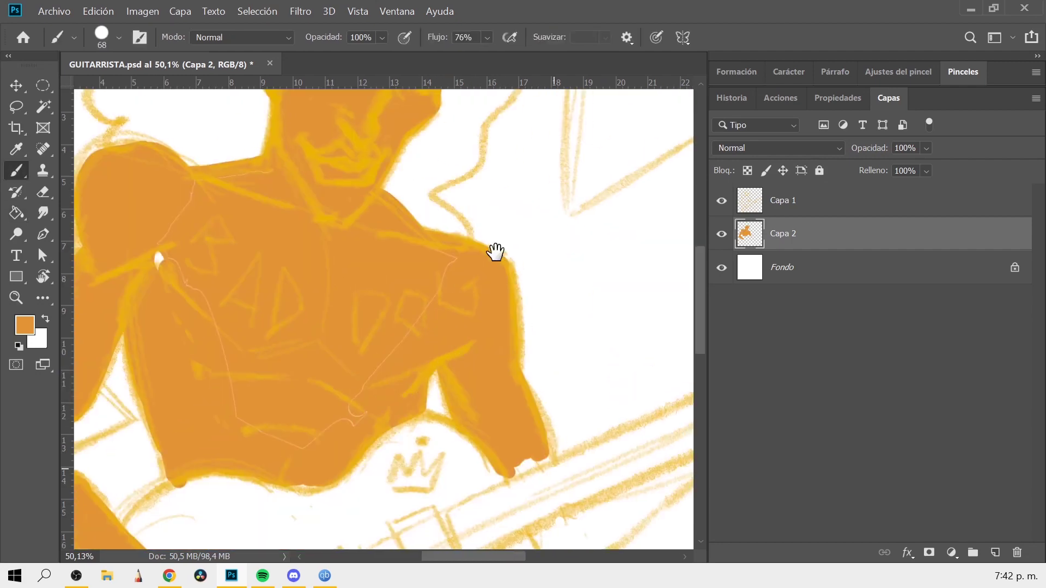
mouse_move(539, 381)
left_mouse_down()
mouse_move(504, 299)
mouse_move(256, 359)
left_mouse_up()
mouse_move(278, 430)
left_mouse_down()
mouse_move(540, 311)
mouse_move(305, 468)
mouse_move(490, 348)
left_mouse_up()
mouse_move(508, 349)
left_mouse_down()
mouse_move(215, 474)
mouse_move(251, 467)
mouse_move(217, 381)
mouse_move(294, 447)
left_mouse_up()
left_click_drag(299, 381, 333, 419)
left_click_drag(281, 345, 282, 341)
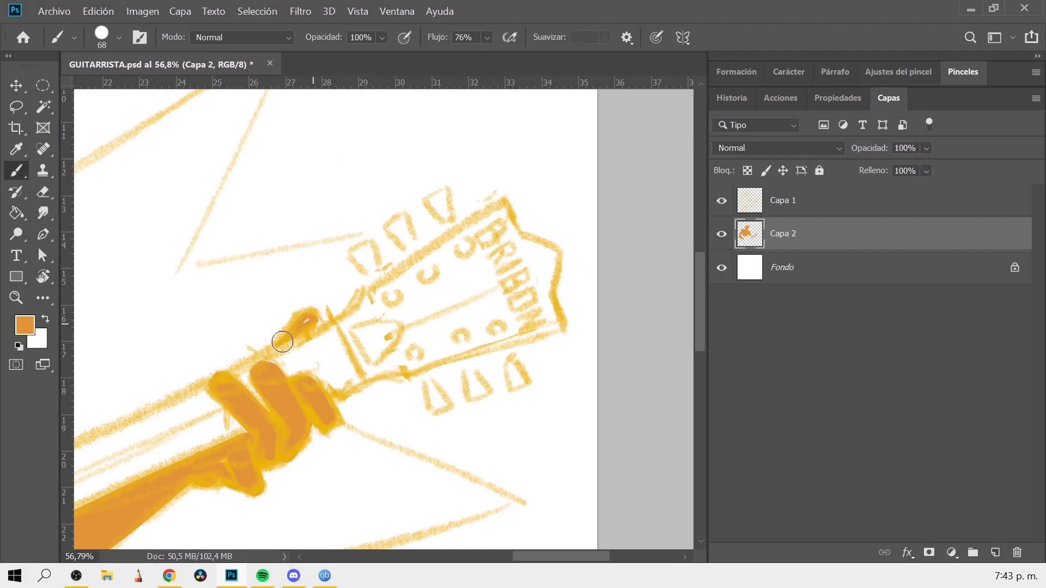
scroll(267, 361, "up", 1)
mouse_move(221, 331)
left_mouse_down()
mouse_move(350, 318)
mouse_move(248, 321)
mouse_move(245, 397)
mouse_move(315, 416)
mouse_move(303, 311)
mouse_move(325, 385)
mouse_move(384, 349)
mouse_move(387, 327)
left_mouse_up()
key("ctrl+0")
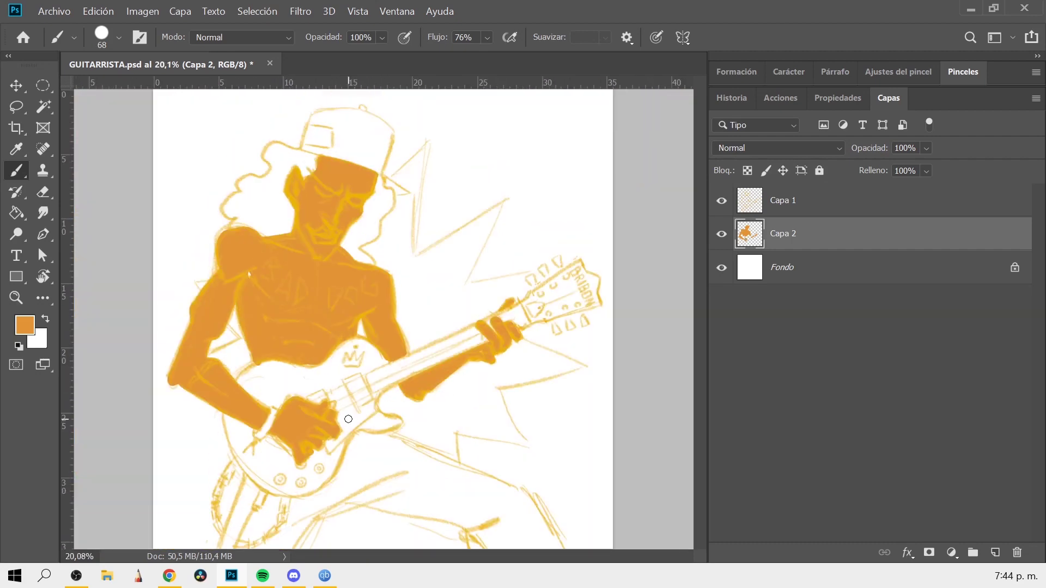
- Outline the jeans and legs in teal and fill them with teal
left_click(25, 325)
left_click(999, 268)
mouse_move(221, 547)
left_mouse_down()
mouse_move(273, 498)
mouse_move(301, 501)
mouse_move(367, 432)
mouse_move(563, 547)
left_mouse_up()
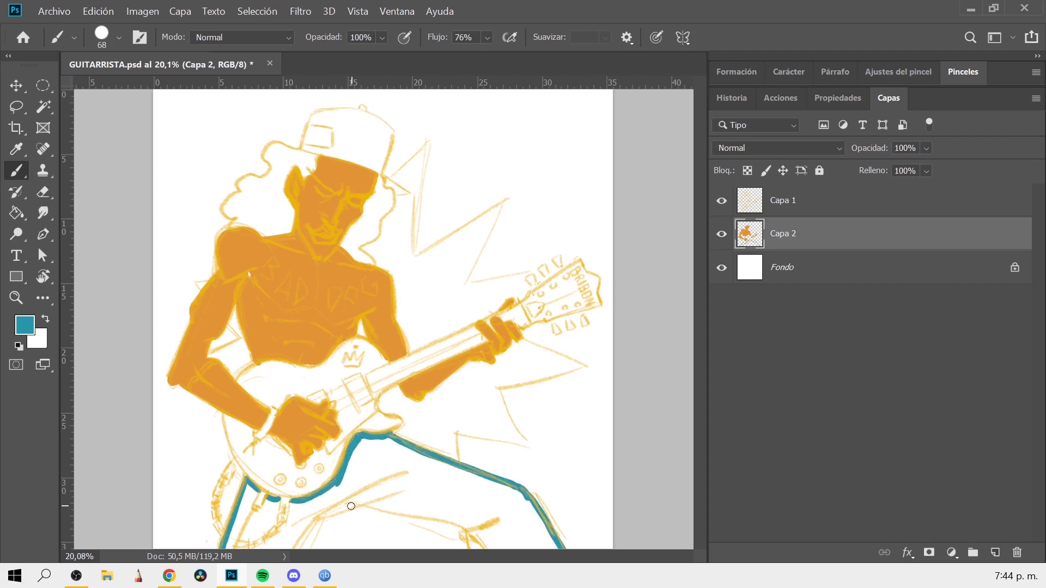
mouse_move(316, 513)
left_mouse_down()
mouse_move(408, 483)
mouse_move(423, 518)
mouse_move(476, 546)
left_mouse_up()
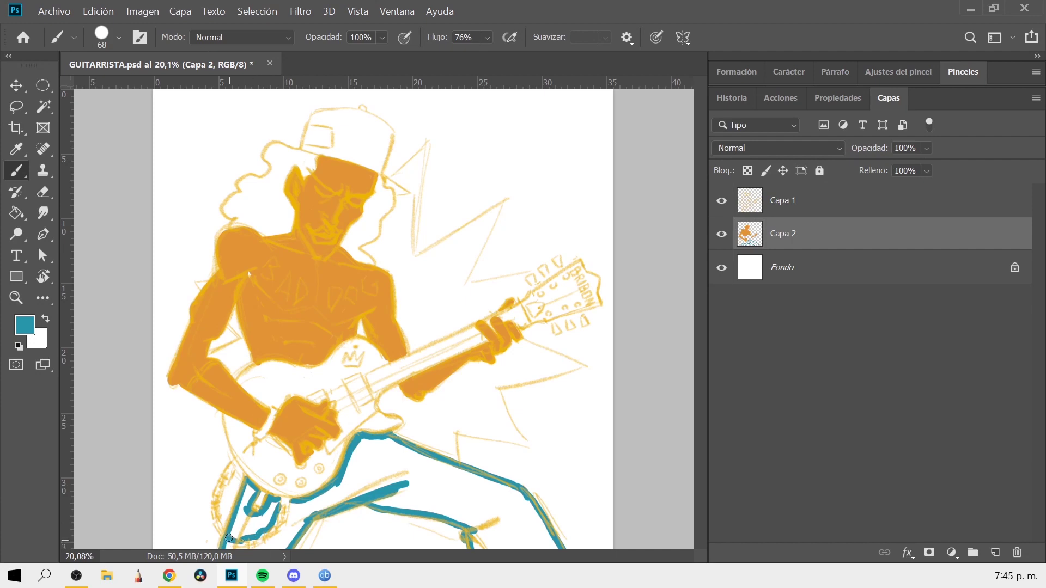
left_click_drag(302, 506, 281, 530)
key("g")
left_click(401, 544)
key("b")
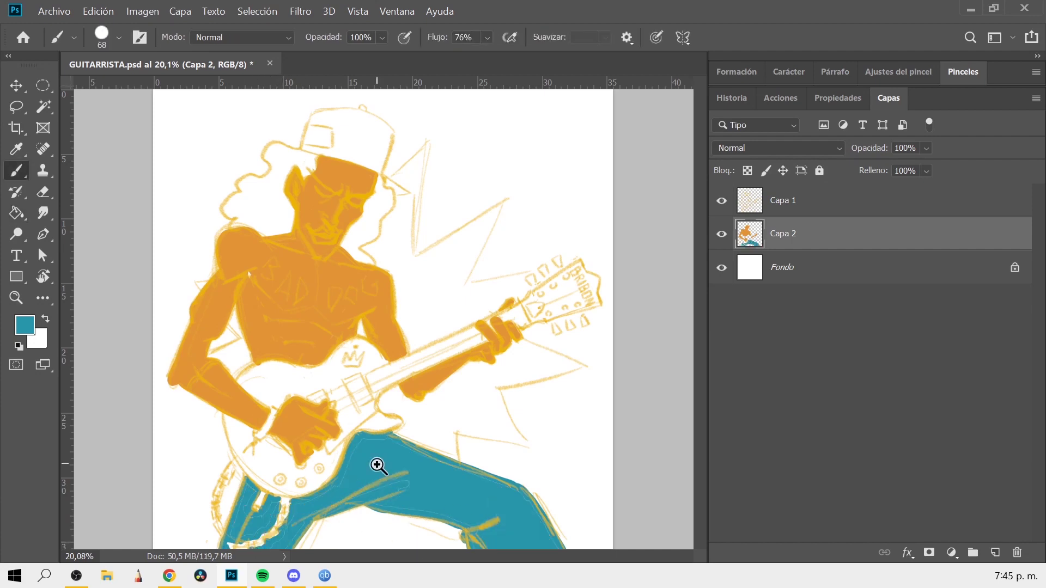
- Paint the guitar body pink, tracing its lower edge and filling it
scroll(376, 462, "up", 2)
mouse_move(468, 343)
left_mouse_down()
mouse_move(449, 177)
mouse_move(433, 161)
left_mouse_up()
scroll(433, 161, "down", 1)
left_click(24, 325)
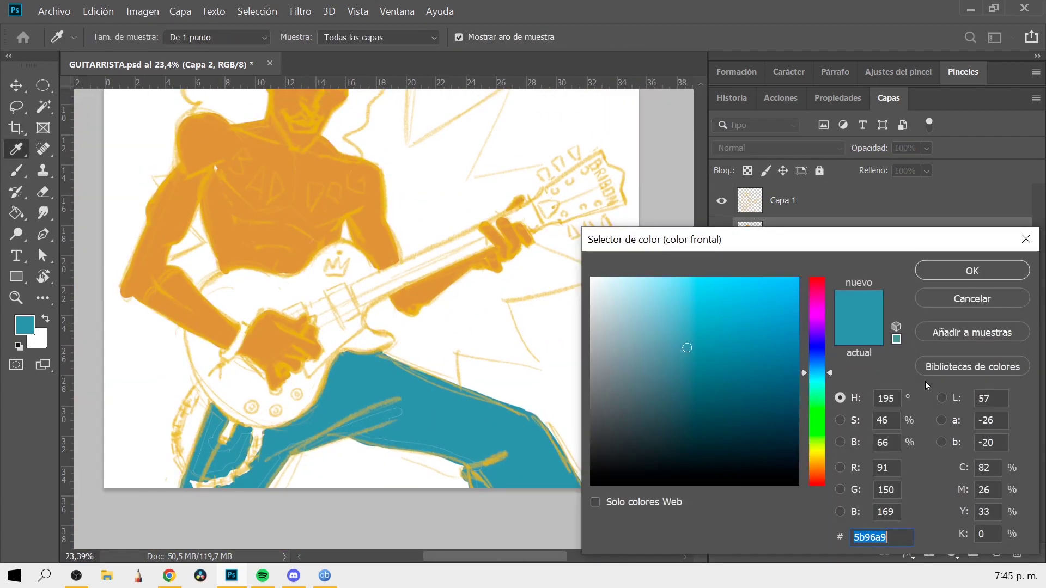
left_click(816, 480)
left_click_drag(754, 297, 719, 293)
key("Return")
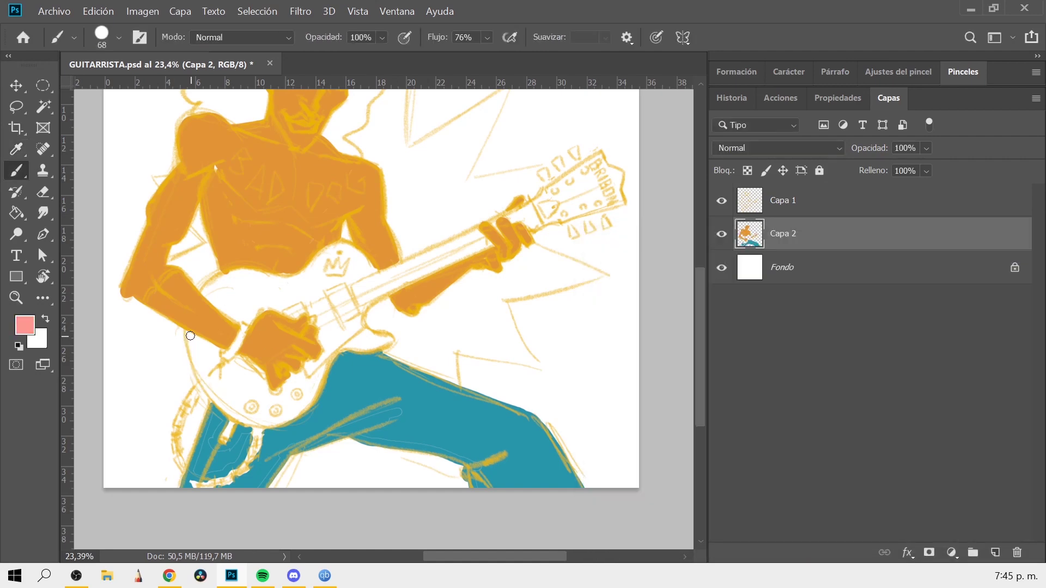
mouse_move(188, 333)
left_mouse_down()
mouse_move(273, 422)
mouse_move(387, 343)
mouse_move(327, 246)
mouse_move(207, 289)
mouse_move(258, 314)
left_mouse_up()
key("g")
left_click(351, 255)
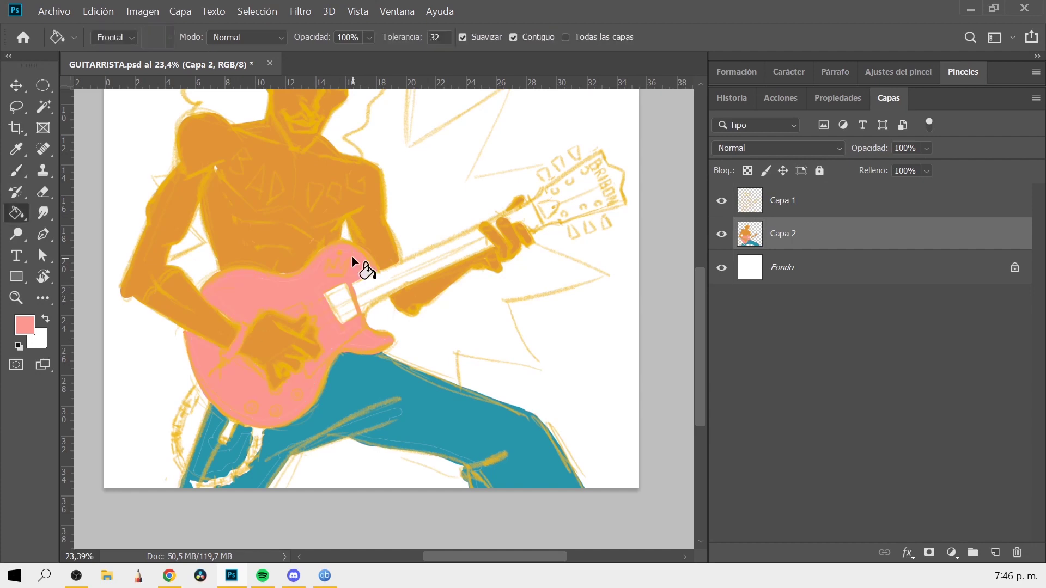
- Paint the guitar pickup dark green
left_click(25, 325)
left_click(828, 411)
left_click(625, 444)
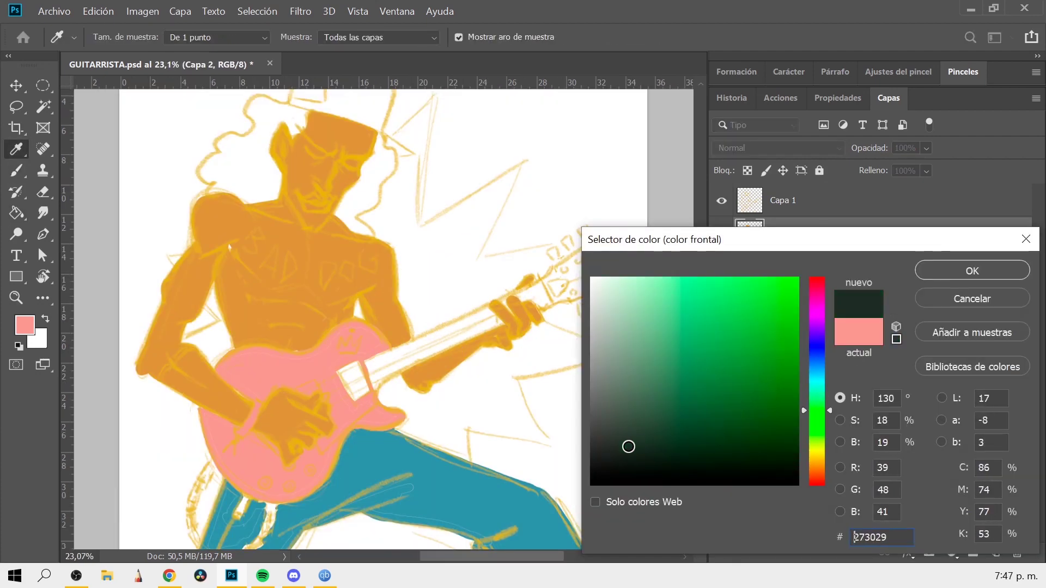
key("Return")
key("b")
left_click(410, 343, "ctrl")
mouse_move(354, 316)
left_mouse_down()
mouse_move(401, 406)
mouse_move(344, 348)
left_mouse_up()
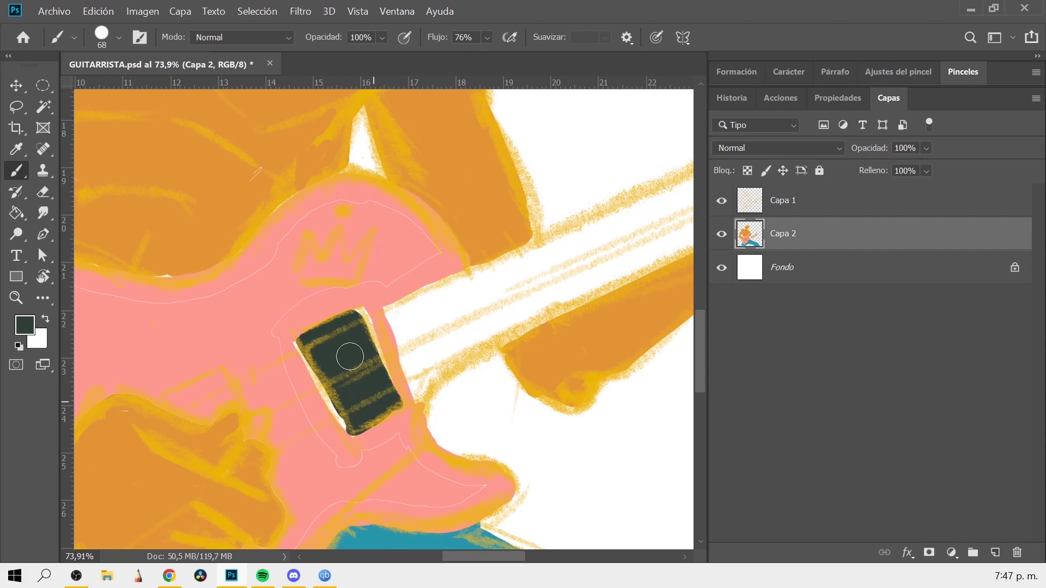
- Outline and fill the guitar neck in olive up to the headstock
scroll(461, 315, "down", 1)
left_click(25, 325)
left_click(219, 371)
key("Return")
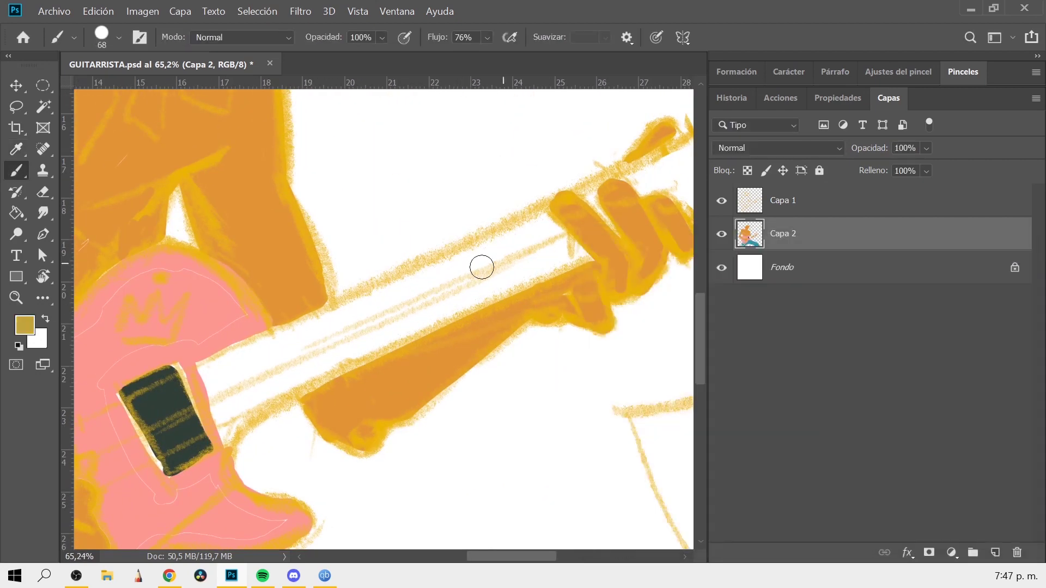
mouse_move(205, 374)
left_mouse_down()
mouse_move(233, 415)
mouse_move(585, 255)
left_mouse_up()
mouse_move(501, 237)
left_mouse_down()
mouse_move(205, 368)
mouse_move(350, 303)
mouse_move(583, 245)
mouse_move(518, 257)
mouse_move(243, 393)
mouse_move(327, 327)
left_mouse_up()
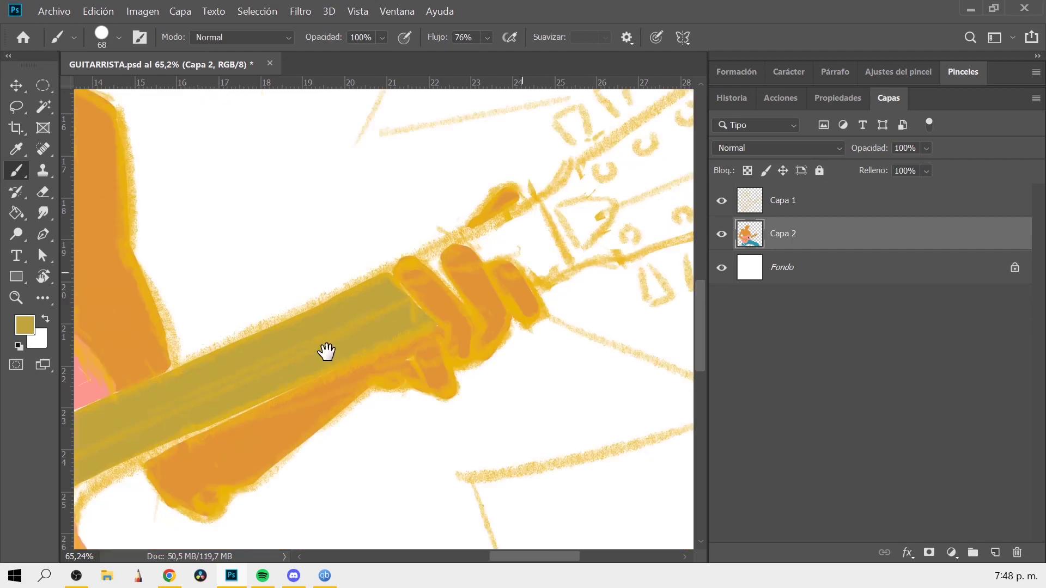
mouse_move(576, 187)
left_mouse_down()
mouse_move(262, 326)
mouse_move(378, 281)
left_mouse_up()
mouse_move(280, 338)
left_mouse_down()
mouse_move(381, 354)
mouse_move(414, 283)
mouse_move(310, 327)
left_mouse_up()
mouse_move(536, 285)
left_mouse_down()
mouse_move(361, 351)
mouse_move(229, 303)
left_mouse_up()
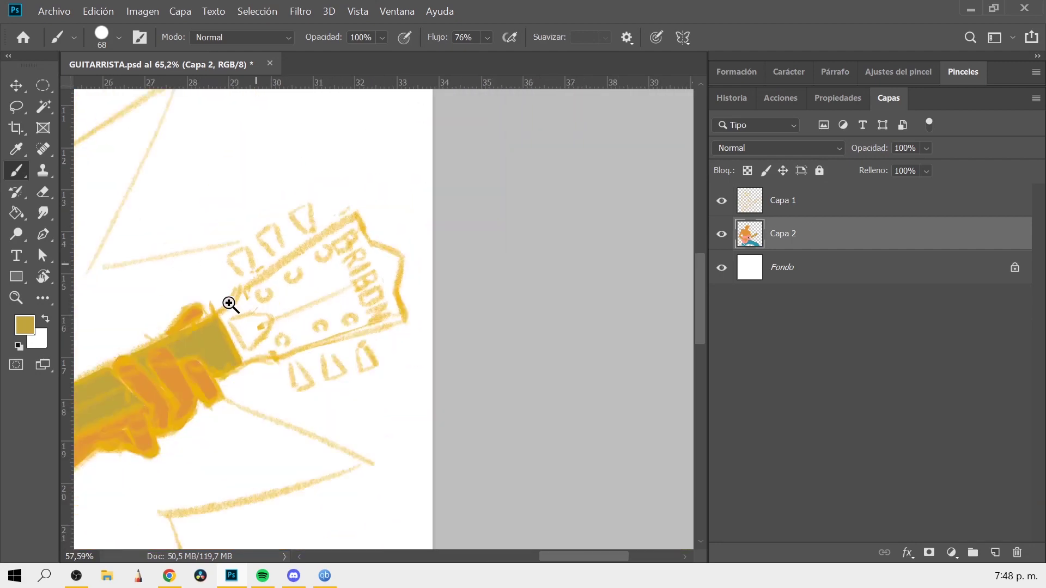
scroll(562, 224, "down", 5)
scroll(316, 187, "up", 5)
left_click(25, 325)
- Outline and fill the headstock in grey
left_click(610, 390)
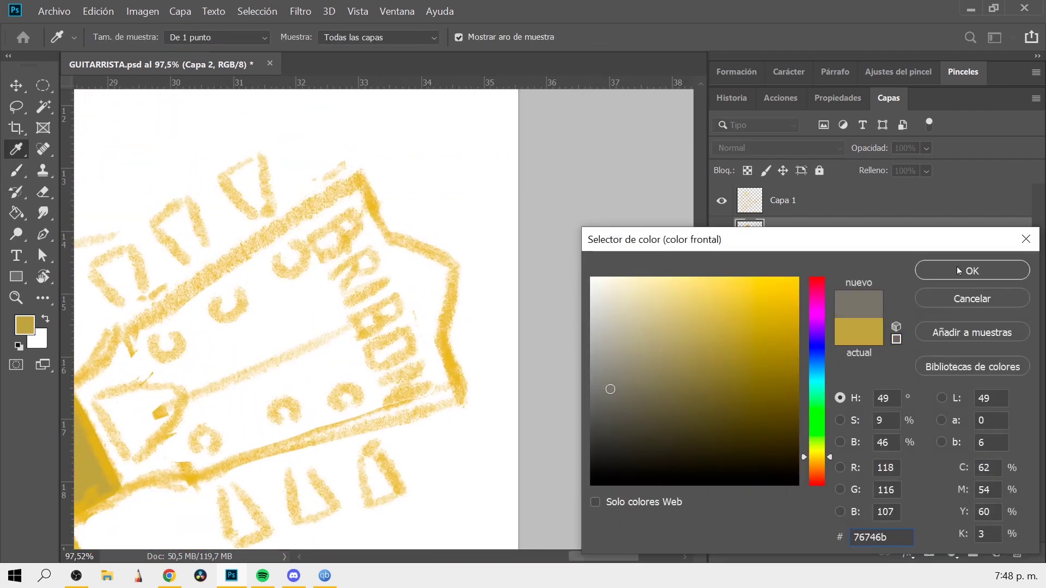
key("Return")
key("b")
mouse_move(76, 392)
left_mouse_down()
mouse_move(350, 182)
mouse_move(447, 398)
left_mouse_up()
mouse_move(123, 481)
left_mouse_down()
mouse_move(198, 473)
mouse_move(441, 384)
left_mouse_up()
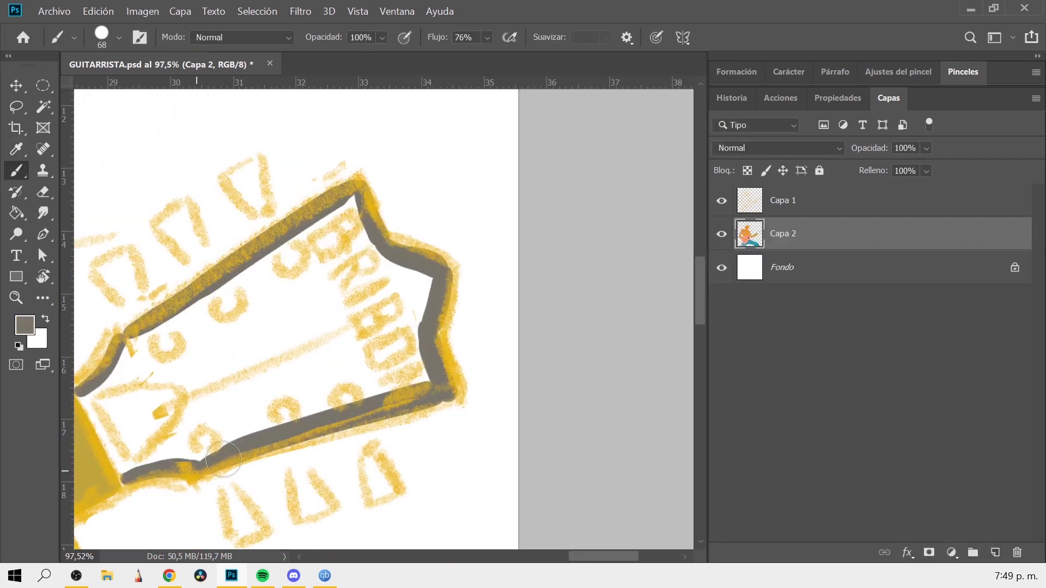
scroll(217, 381, "down", 2)
scroll(444, 218, "down", 3)
- Select the sketch layer Capa 1 to check the blue lines, then return to Capa 2
left_click(806, 201)
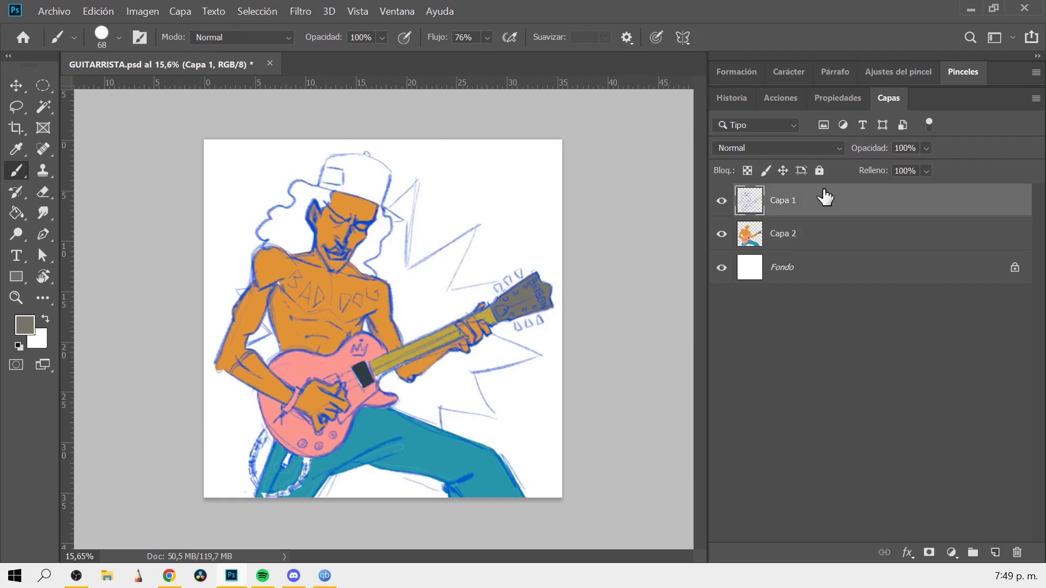
scroll(383, 276, "up", 3)
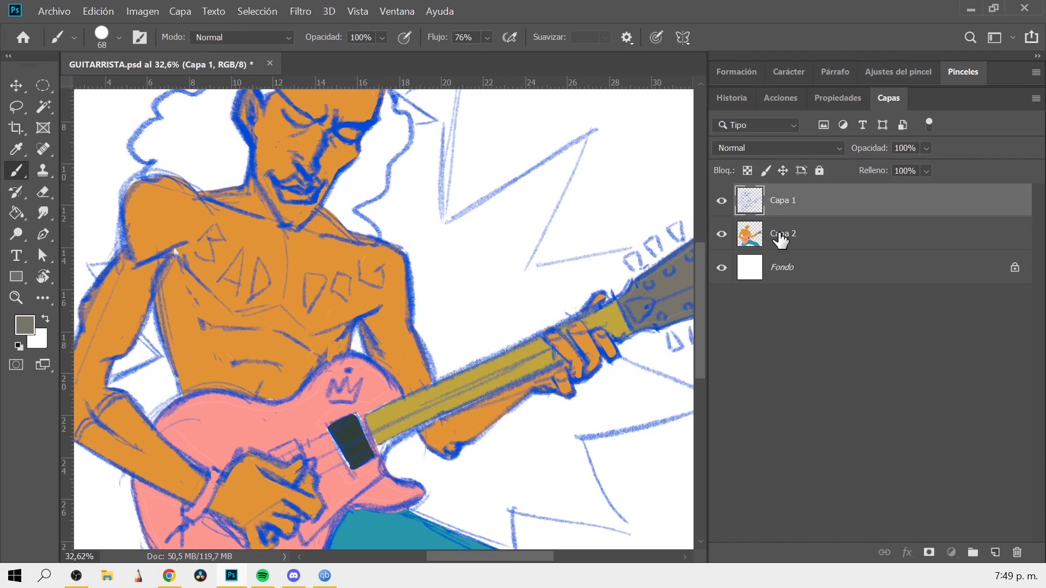
left_click(783, 233)
scroll(626, 283, "up", 3)
- Paint the six tuning pegs yellow, three upper and three lower
left_click_drag(296, 321, 316, 346)
left_click_drag(340, 288, 357, 316)
left_click_drag(389, 256, 405, 281)
left_click_drag(479, 460, 490, 493)
left_click_drag(430, 469, 438, 509)
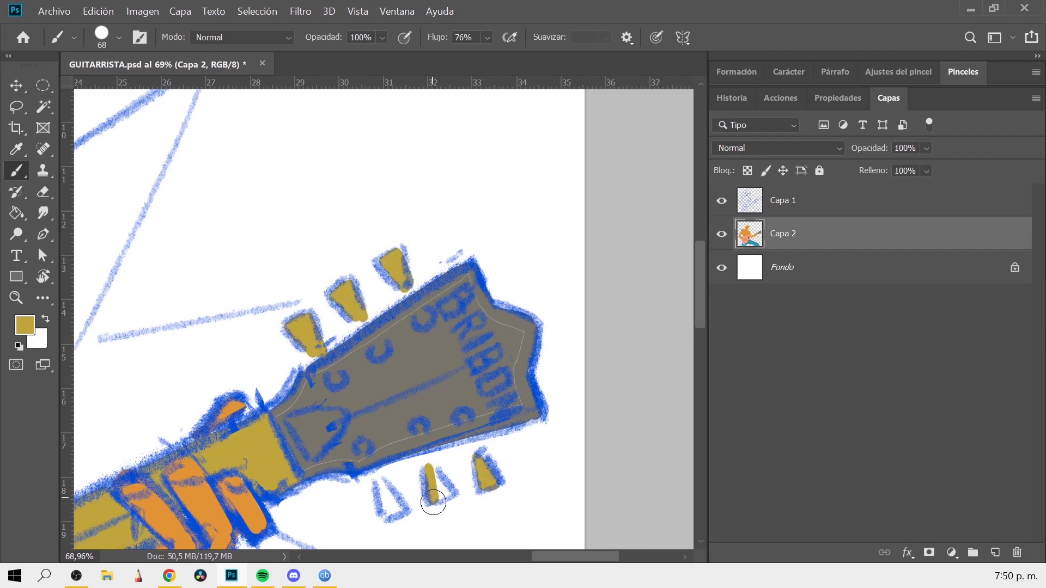
left_click_drag(376, 473, 395, 514)
scroll(462, 450, "down", 5)
- Outline the hair and the face's left edge in black and fill the hair solid black
scroll(327, 225, "up", 5)
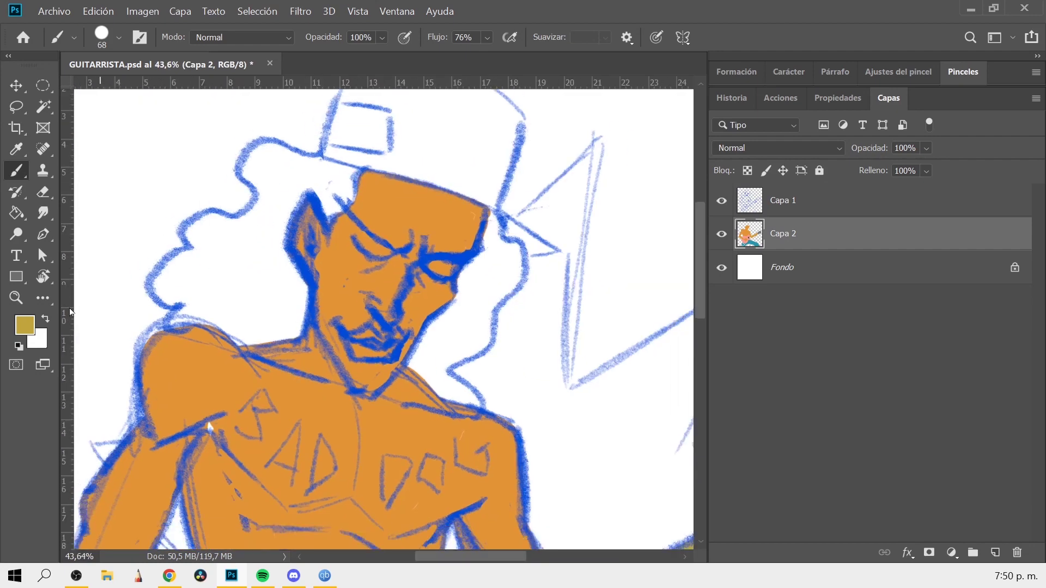
key("d")
left_click_drag(174, 294, 284, 155)
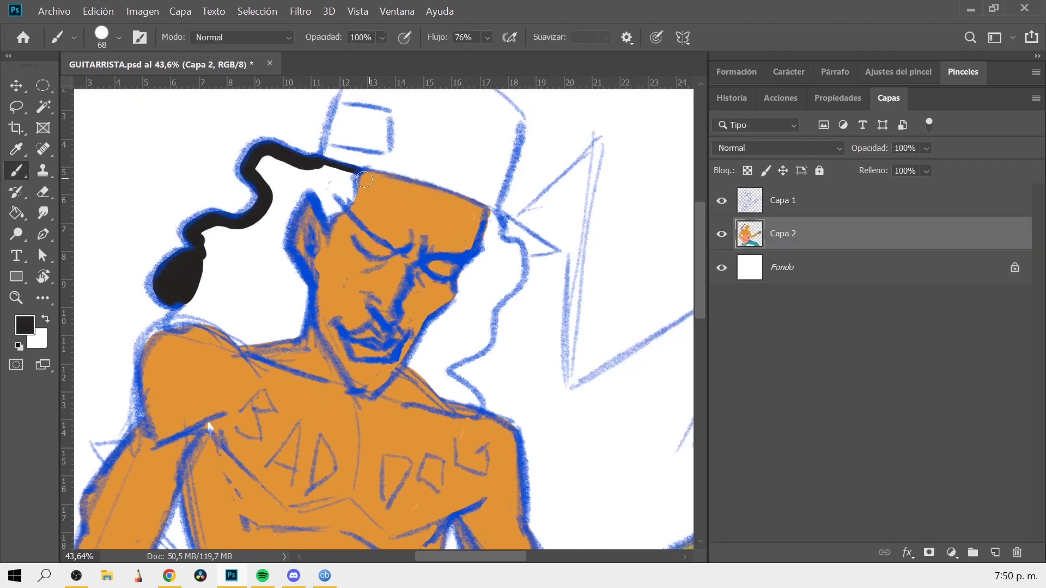
left_click_drag(320, 203, 299, 275)
left_click_drag(186, 324, 248, 340)
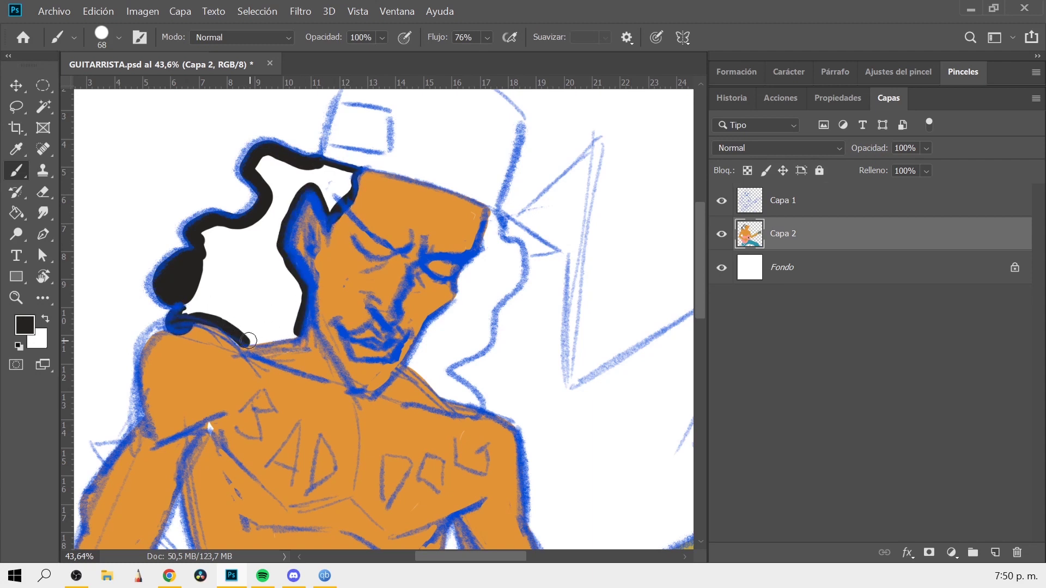
left_click_drag(183, 312, 278, 265)
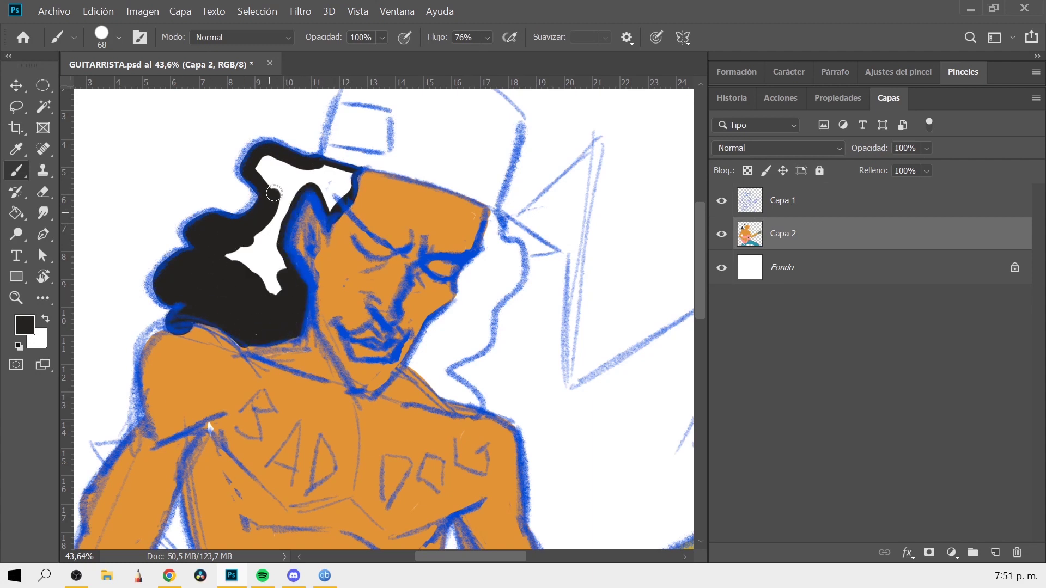
left_click(721, 200)
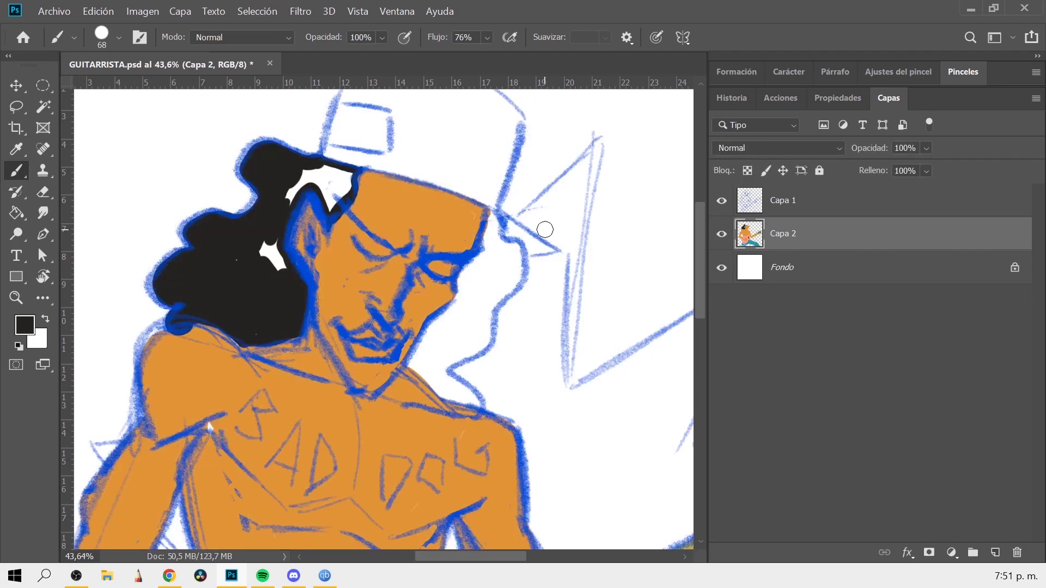
- Outline the face's right edge and the neck in black
left_click_drag(500, 226, 408, 364)
mouse_move(476, 311)
left_mouse_down()
mouse_move(321, 212)
mouse_move(262, 274)
left_mouse_up()
left_click_drag(322, 305, 349, 112)
key("g")
scroll(389, 155, "down", 5)
- Outline the cap in red and fill it solid red
scroll(389, 156, "up", 5)
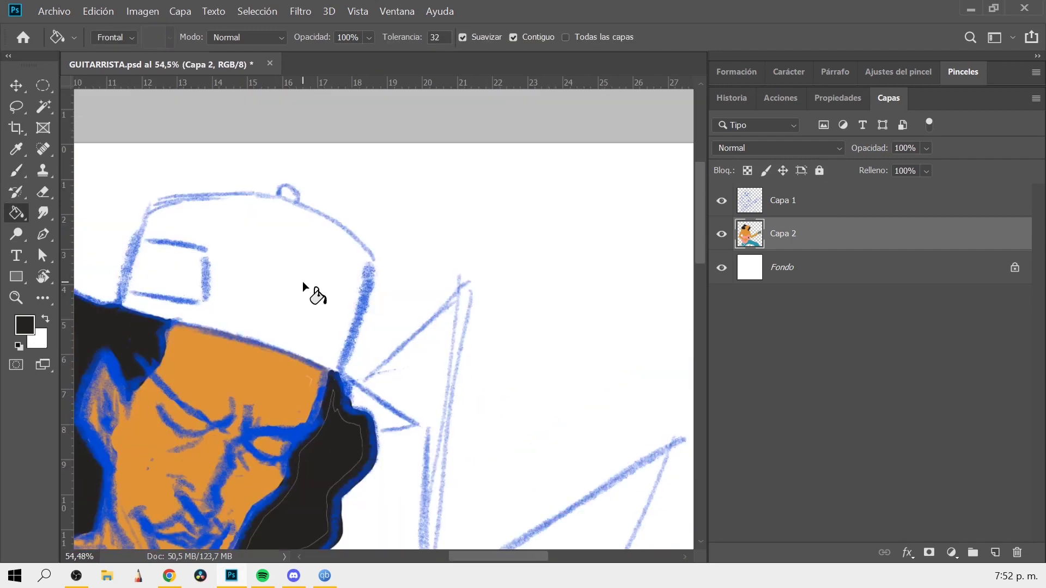
left_click(28, 326)
left_click(795, 280)
left_click(934, 271)
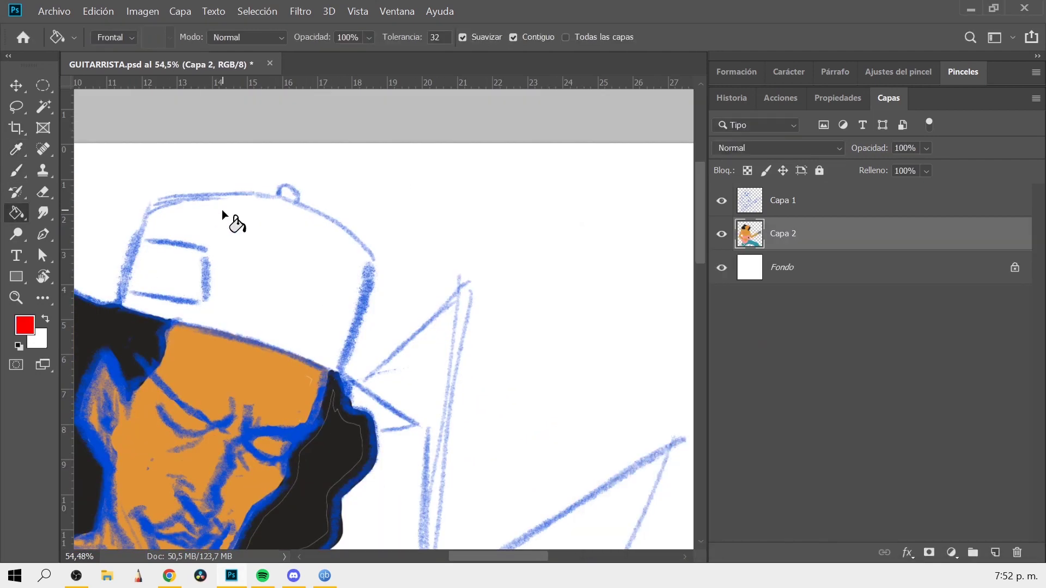
key("b")
mouse_move(125, 303)
left_mouse_down()
mouse_move(164, 209)
mouse_move(359, 254)
mouse_move(332, 370)
left_mouse_up()
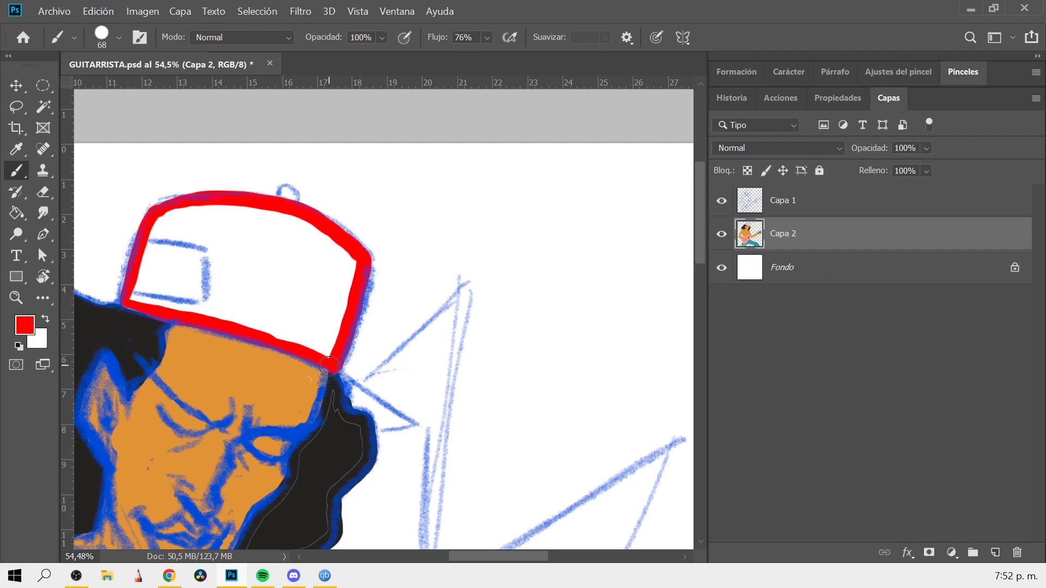
key("g")
left_click(338, 270)
key("b")
- Paint the cap's brim in a darker red
scroll(443, 396, "up", 1)
scroll(443, 396, "up", 2)
left_click(25, 325)
left_click(719, 347)
left_click(995, 276)
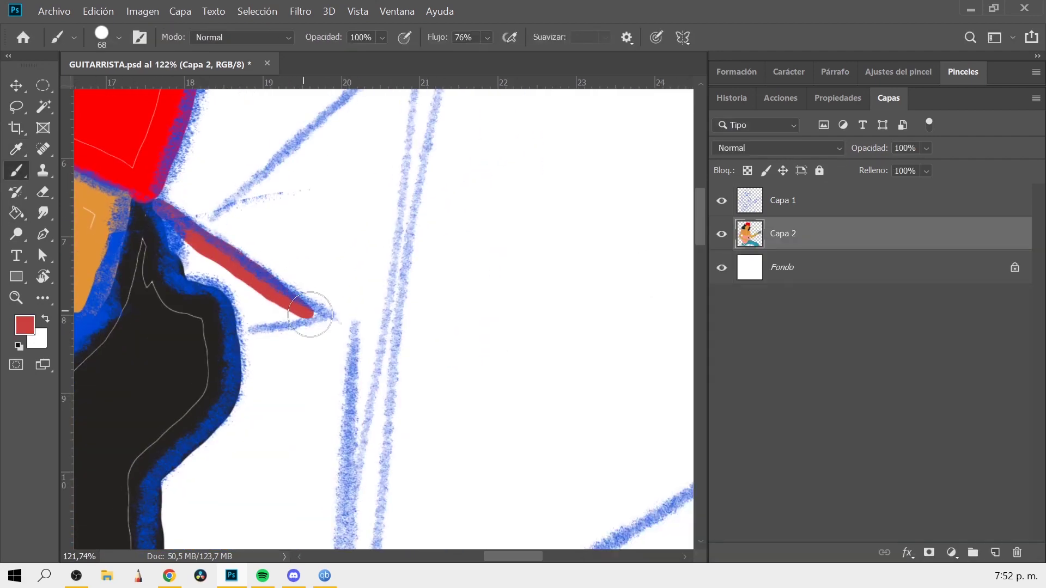
mouse_move(164, 207)
left_mouse_down()
mouse_move(322, 319)
mouse_move(235, 325)
left_mouse_up()
left_click_drag(193, 266, 305, 321)
scroll(381, 316, "down", 5)
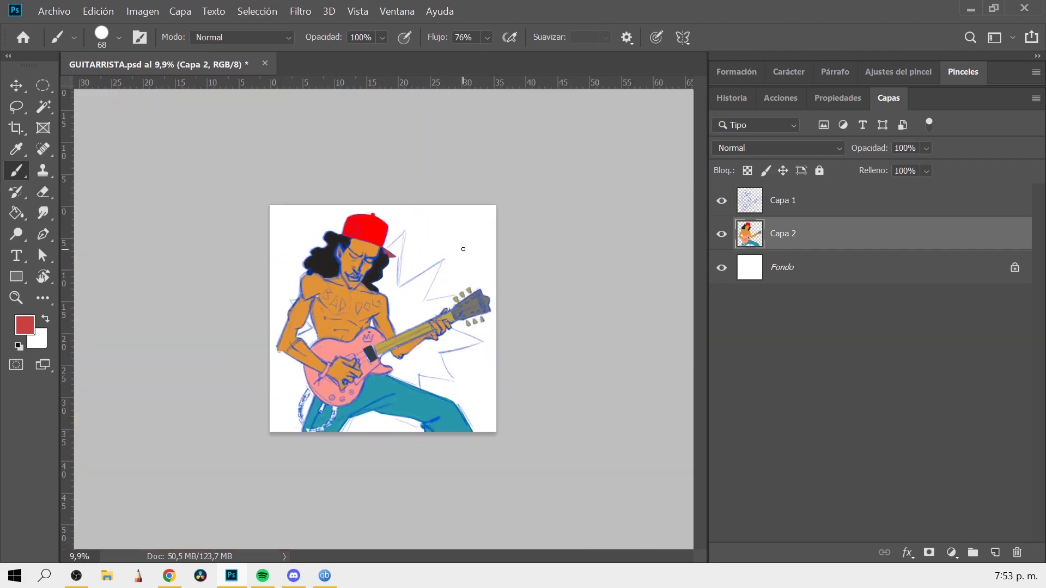
- Set the paint colour to a browner red for refining the brim
left_click(24, 325)
left_click(689, 368)
left_click(1003, 268)
scroll(381, 316, "up", 5)
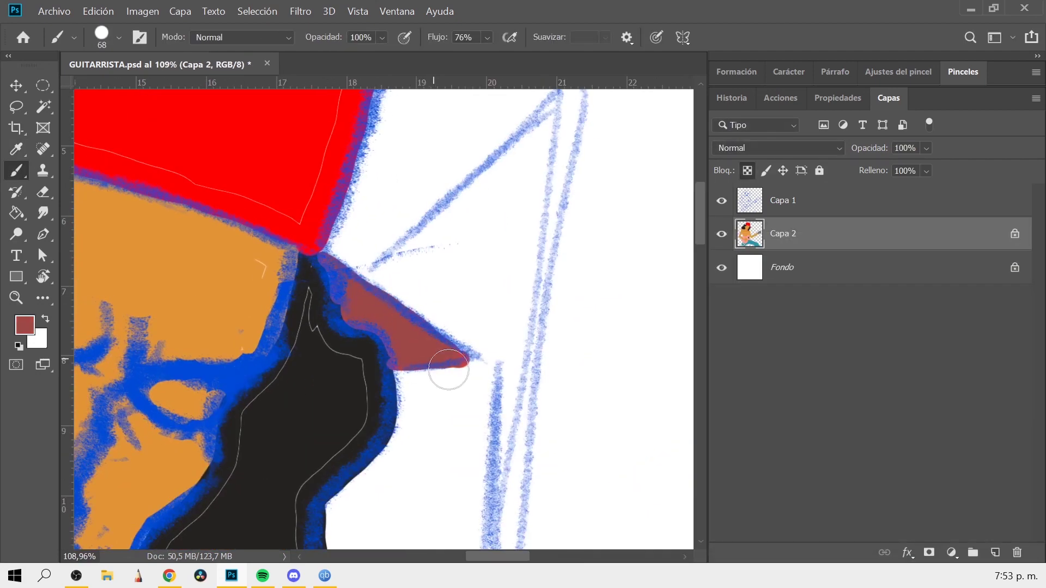
scroll(448, 369, "down", 8)
scroll(476, 219, "up", 1)
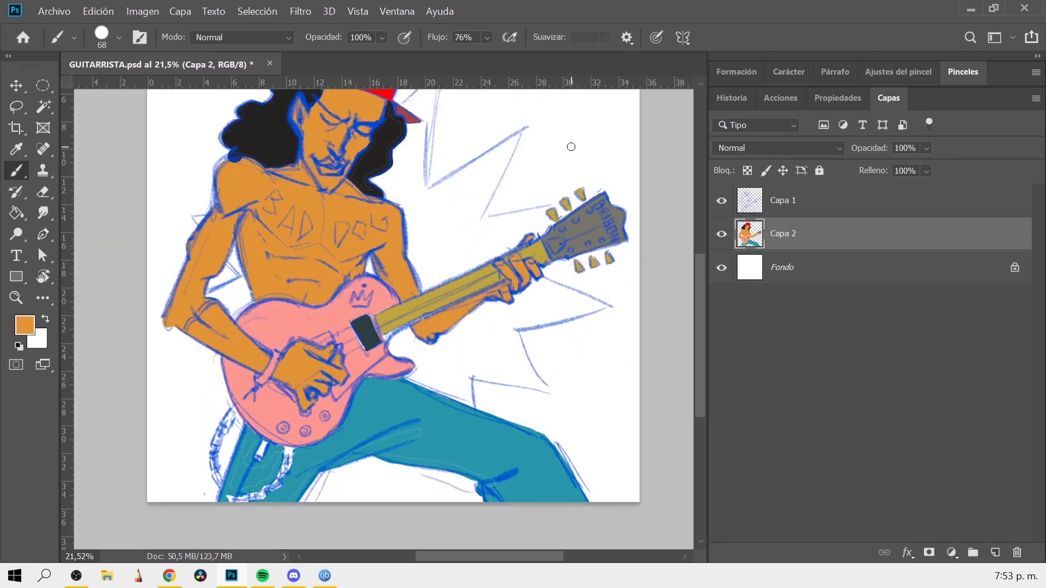
- Paint the small pickup dark grey
scroll(432, 261, "up", 3)
scroll(432, 261, "up", 3)
left_click(572, 223, "alt")
left_click_drag(327, 295, 403, 272)
scroll(434, 285, "down", 4)
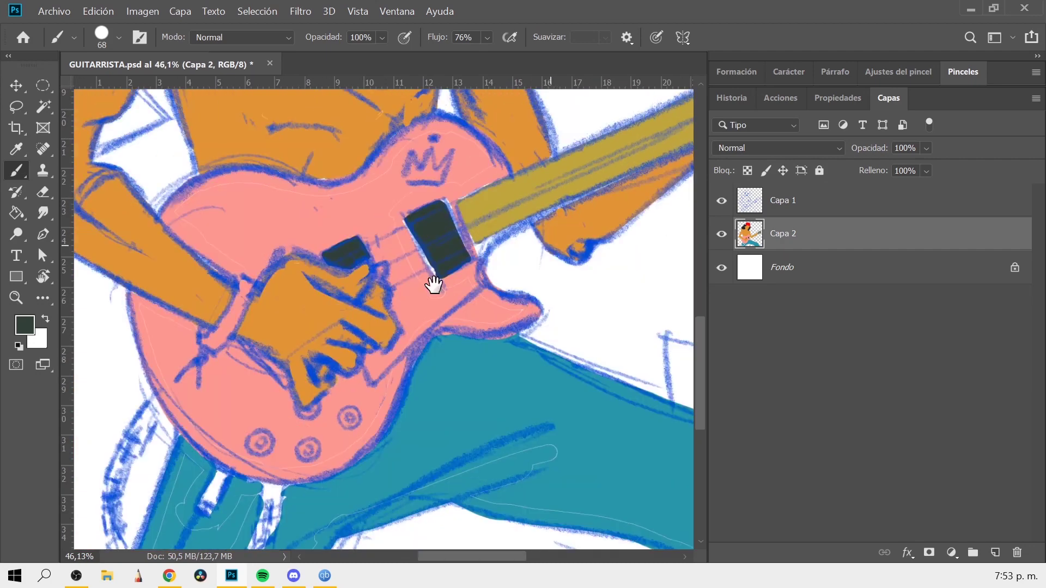
- Paint the strip beneath the strings beige
left_click(434, 284, "alt")
left_click(24, 325)
left_click_drag(820, 360, 819, 457)
left_click(637, 301)
left_click(1004, 268)
scroll(479, 251, "up", 4)
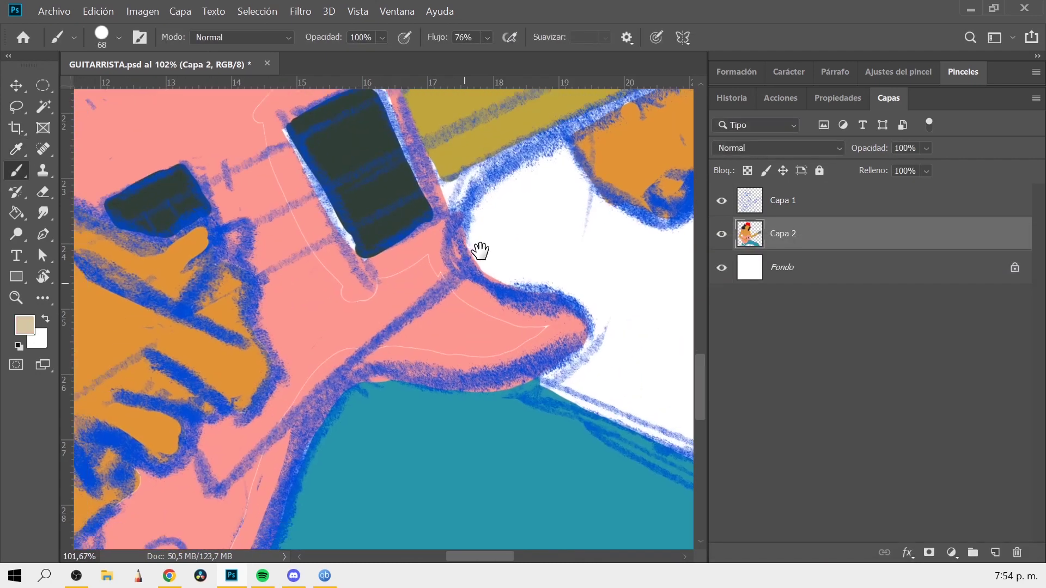
left_click_drag(479, 251, 499, 213)
left_click_drag(272, 261, 354, 229)
mouse_move(452, 180)
left_mouse_down()
mouse_move(327, 358)
mouse_move(229, 435)
mouse_move(345, 338)
mouse_move(303, 345)
mouse_move(316, 261)
left_mouse_up()
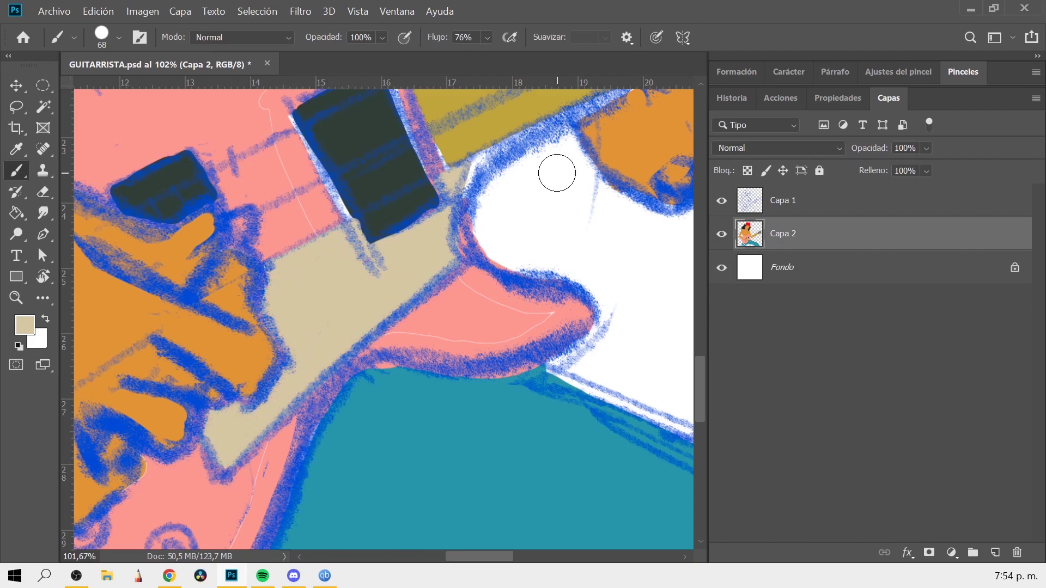
- Paint the four guitar knobs dark red
scroll(338, 305, "down", 3)
scroll(393, 315, "up", 2)
scroll(476, 236, "down", 1)
scroll(355, 326, "up", 1)
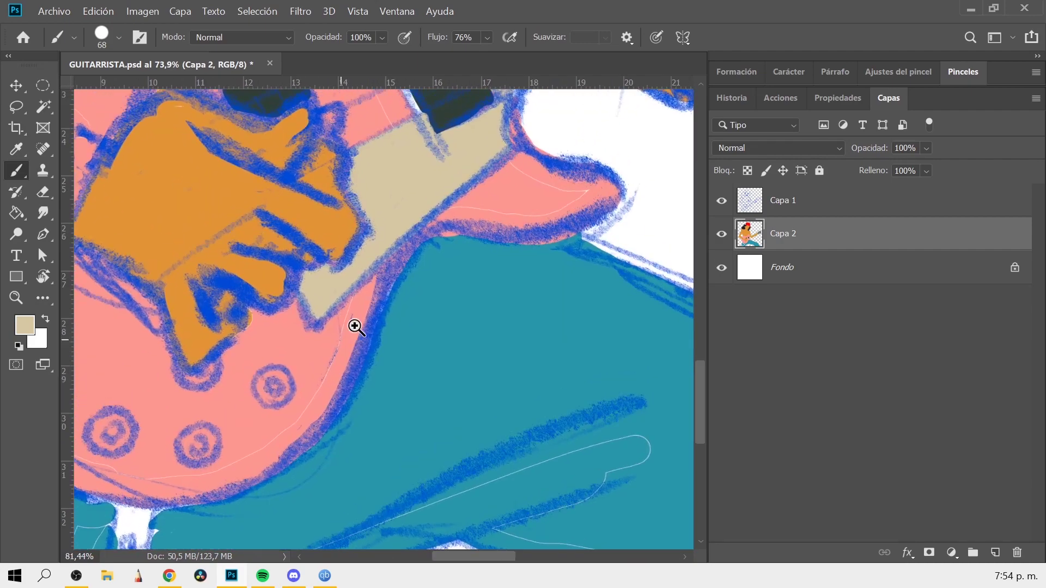
scroll(355, 326, "down", 3)
left_click(271, 469, "alt")
scroll(381, 327, "up", 4)
left_click_drag(491, 283, 512, 305)
left_click_drag(179, 376, 201, 392)
left_click_drag(349, 272, 384, 265)
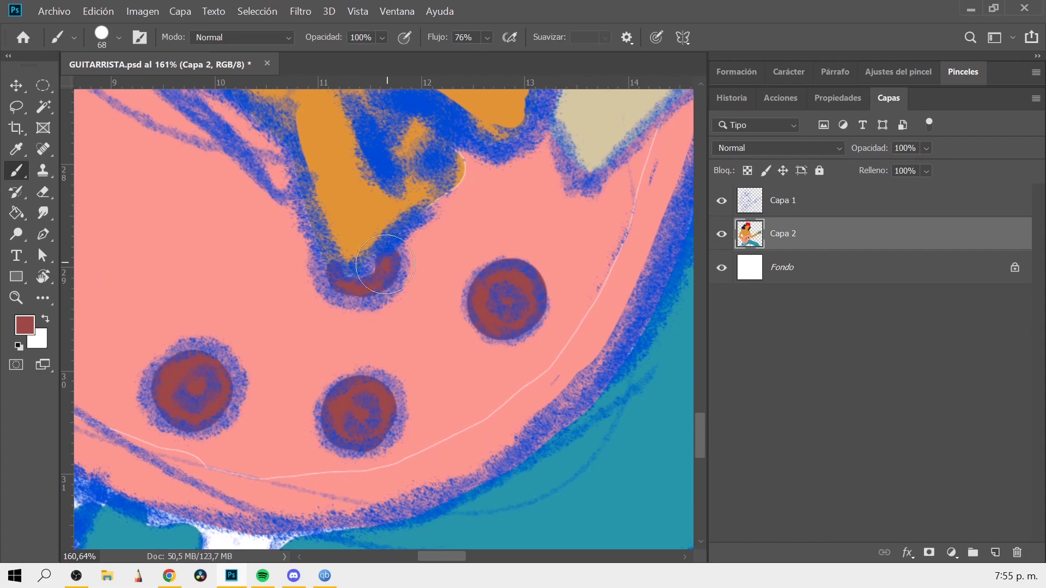
scroll(371, 281, "down", 3)
scroll(410, 320, "up", 2)
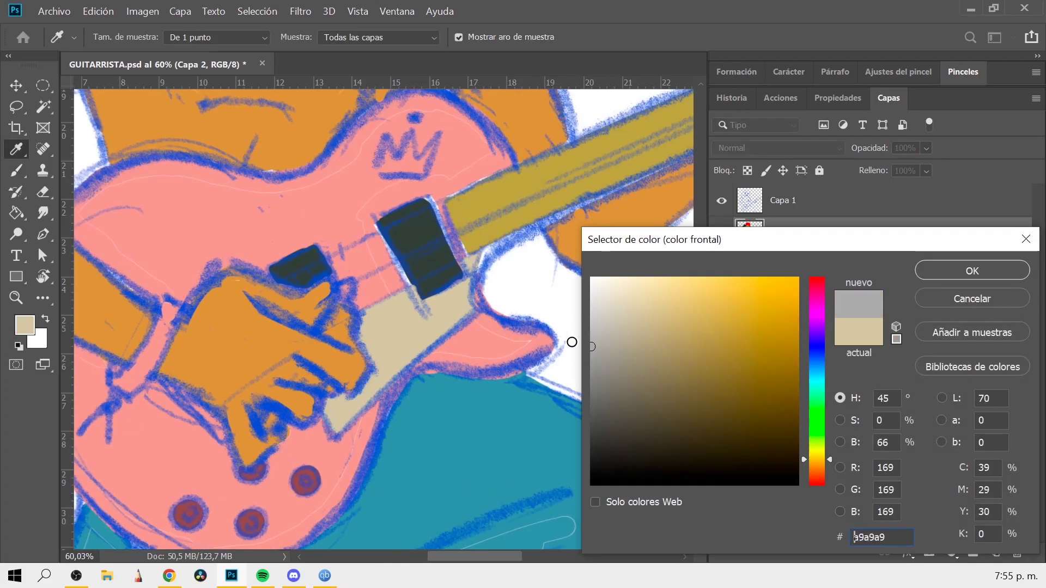
- Fit the whole drawing in the window to review the colouring
key("Return")
key("ctrl+0")
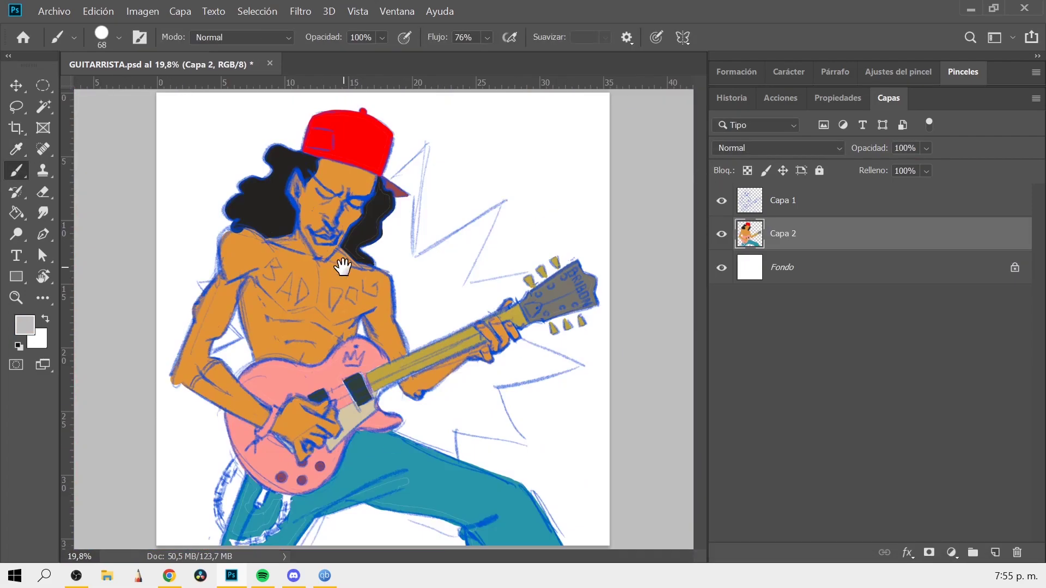
scroll(342, 266, "up", 3)
left_click(24, 325)
- Paint the guitar strap chain yellow from top to the lower left
key("Return")
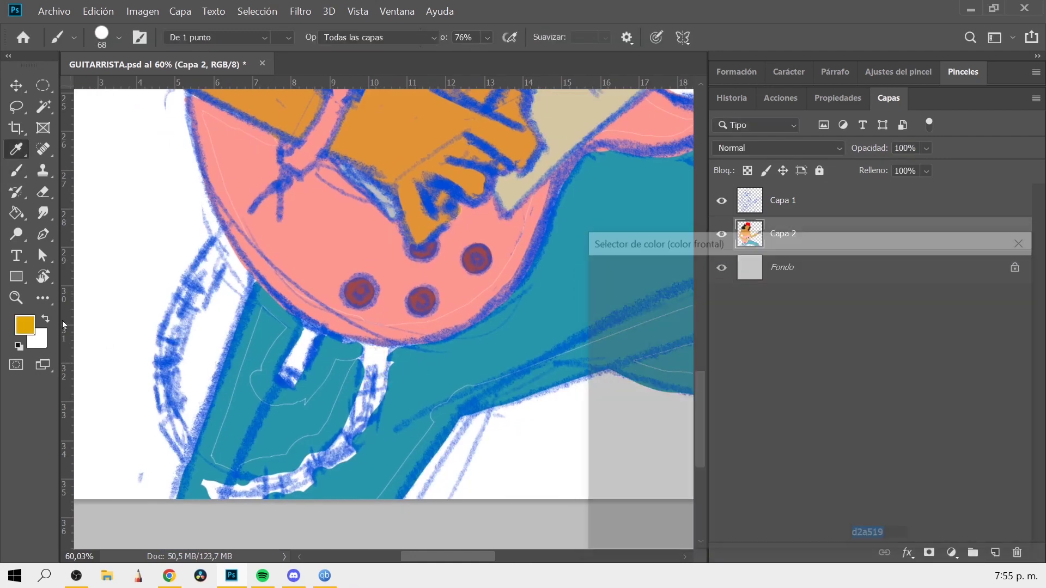
key("Return")
key("b")
left_click_drag(371, 384, 373, 354)
left_click_drag(370, 400, 289, 490)
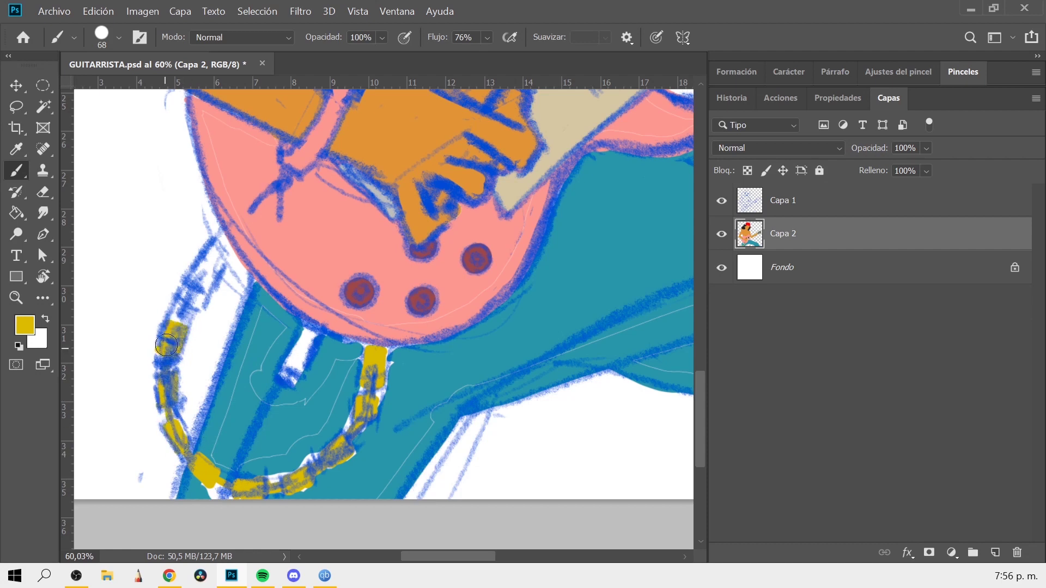
left_click_drag(166, 344, 198, 281)
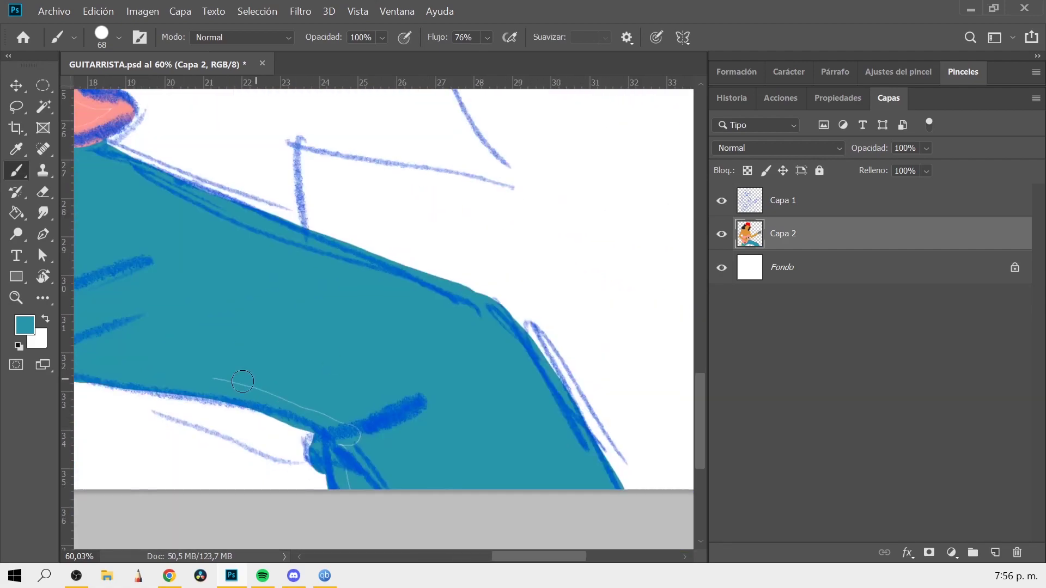
- Eyedrop the guitar's pink, the orange skin and the black hair to compare colours
left_click_drag(577, 317, 553, 436)
left_click(460, 280, "alt")
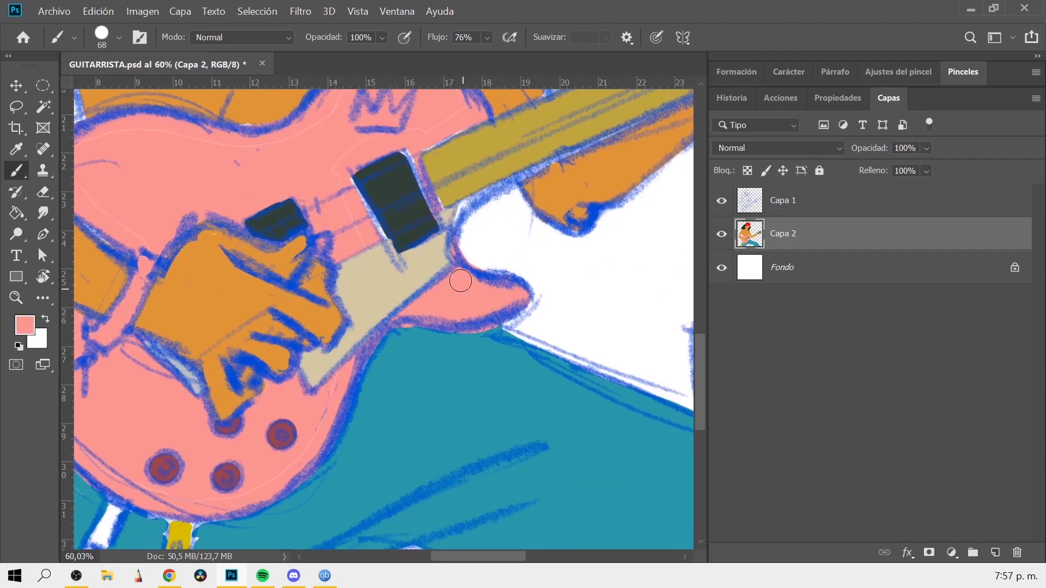
scroll(148, 494, "up", 3)
scroll(266, 354, "left", 3)
scroll(474, 354, "down", 4)
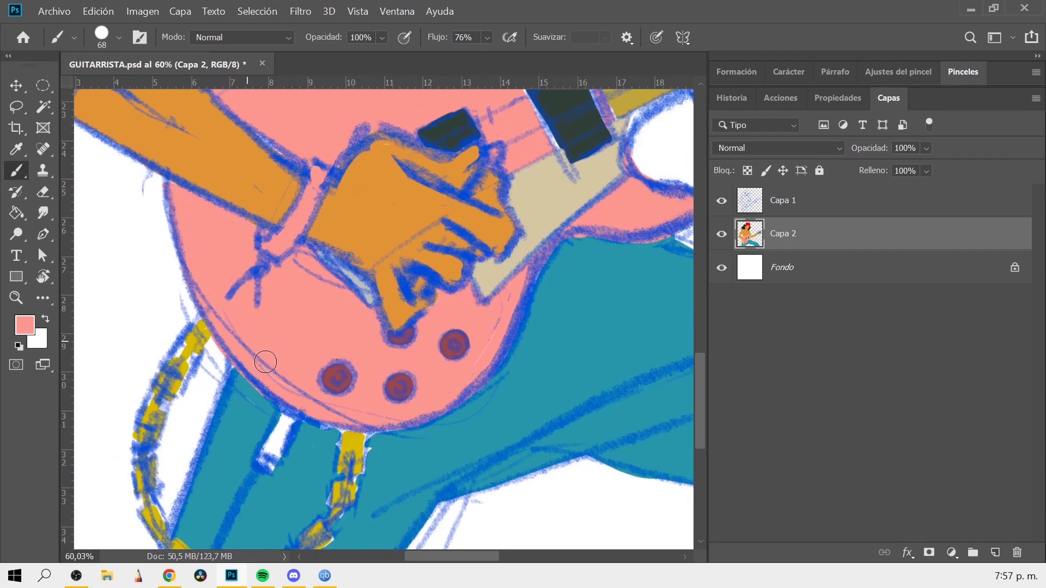
scroll(364, 361, "up", 10)
scroll(364, 361, "right", 2)
left_click(363, 361, "alt")
scroll(289, 462, "up", 7)
scroll(455, 397, "up", 2)
scroll(455, 397, "right", 3)
left_click(426, 227, "alt")
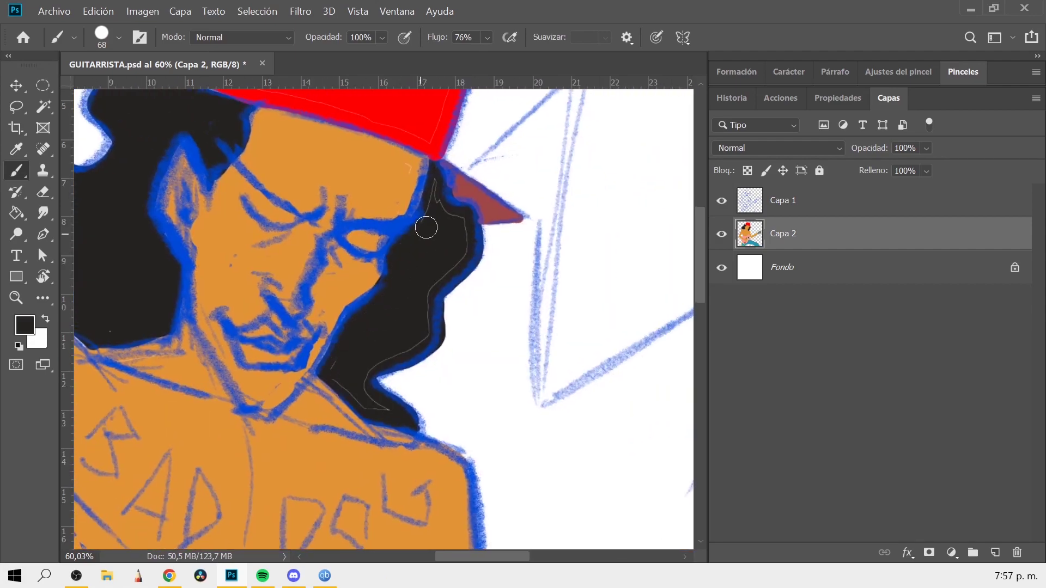
scroll(363, 376, "down", 4)
scroll(346, 335, "up", 6)
left_click(346, 335, "alt")
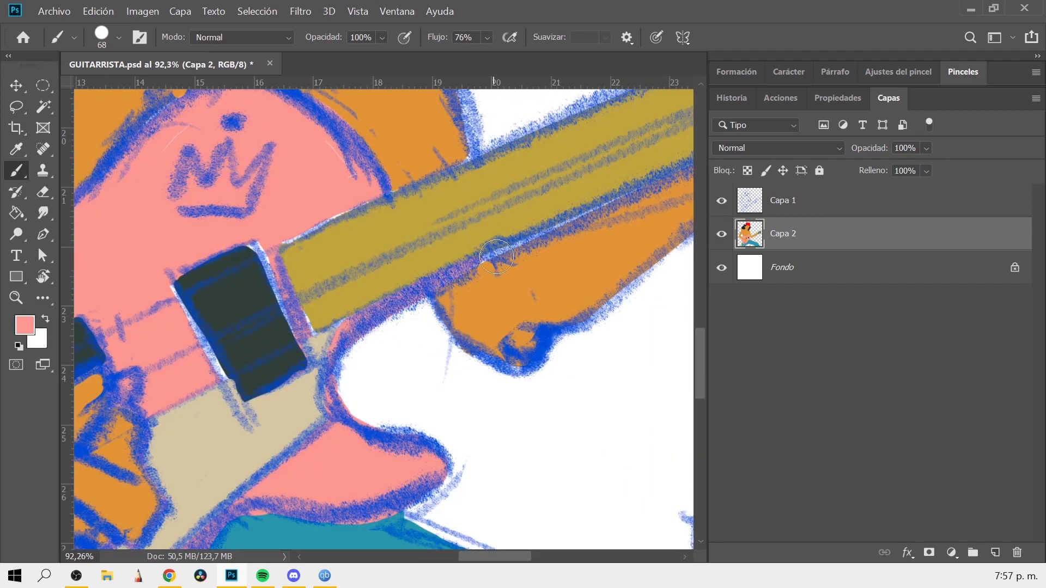
scroll(433, 351, "down", 3)
scroll(433, 351, "down", 5)
scroll(397, 241, "up", 5)
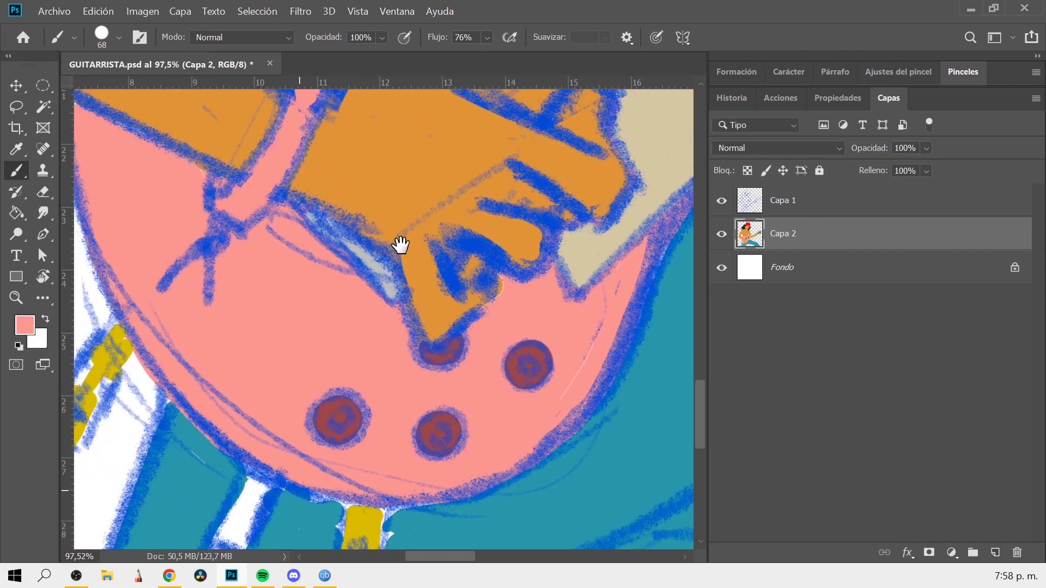
- Sample the trousers' teal and cover the white specks beside the strap with it
left_click(294, 436, "alt")
scroll(294, 435, "up", 1)
scroll(442, 325, "up", 1)
left_click(435, 333, "alt")
left_click_drag(397, 343, 401, 398)
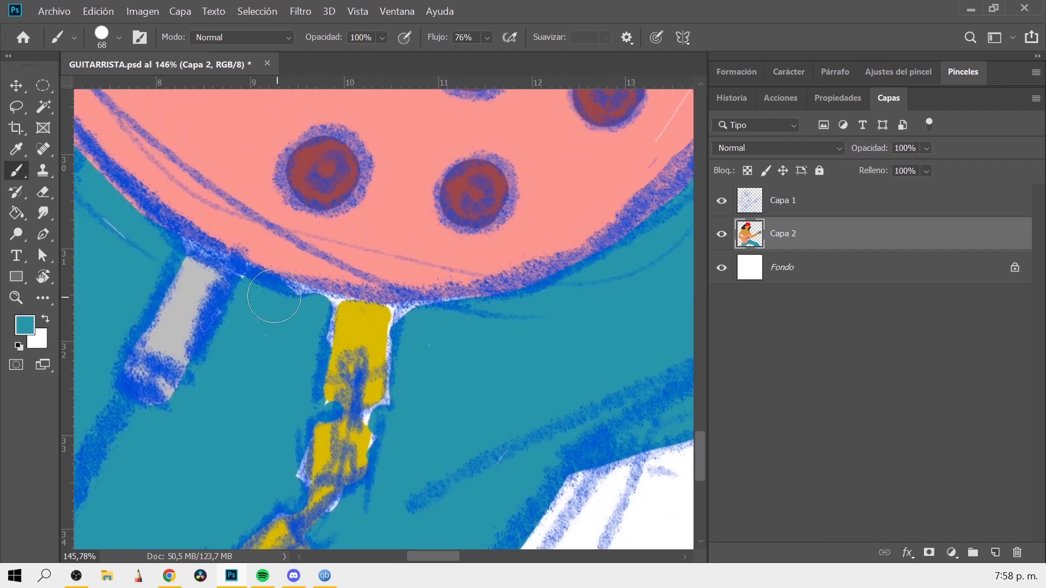
left_click_drag(327, 322, 414, 310)
scroll(408, 350, "down", 5)
- Add a new empty layer above Fondo and choose a bright yellow
left_click(833, 264)
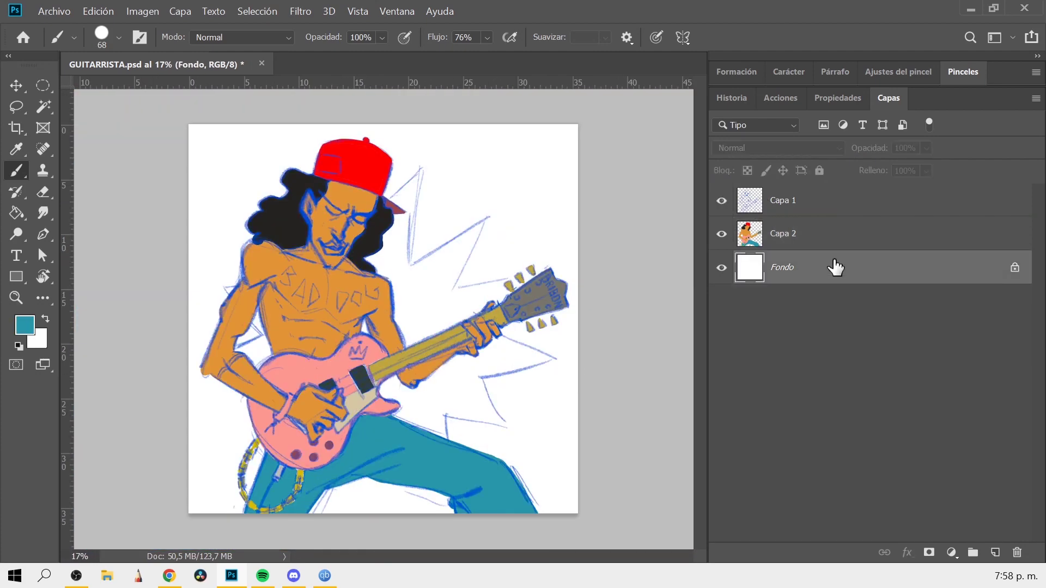
key("ctrl+shift+alt+n")
left_click(822, 455)
key("Return")
scroll(365, 501, "up", 1)
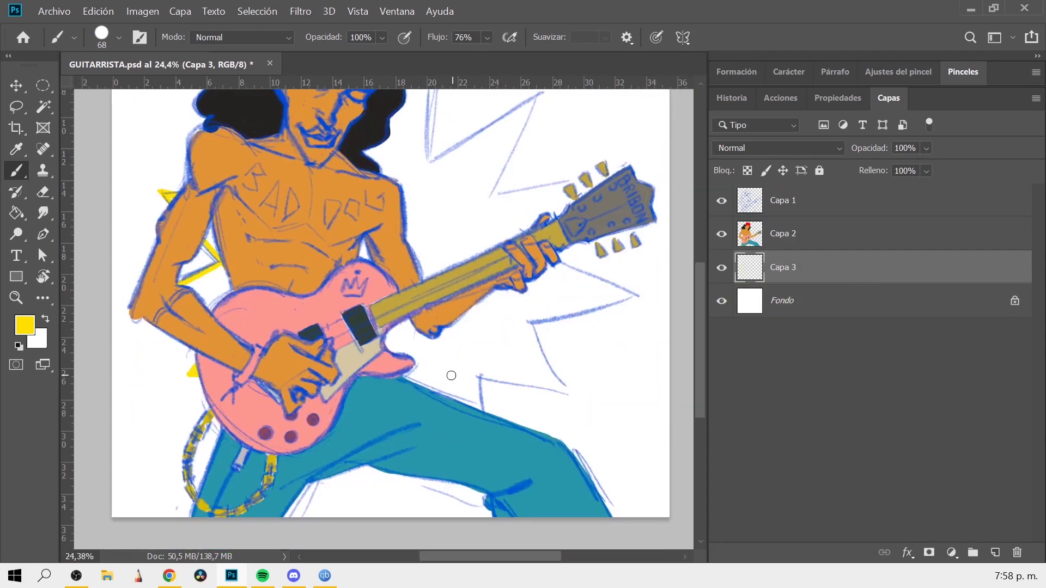
- Trace a yellow zigzag burst outline behind the figure, hiding Capa 2
left_click_drag(528, 321, 629, 294)
left_click_drag(556, 264, 629, 295)
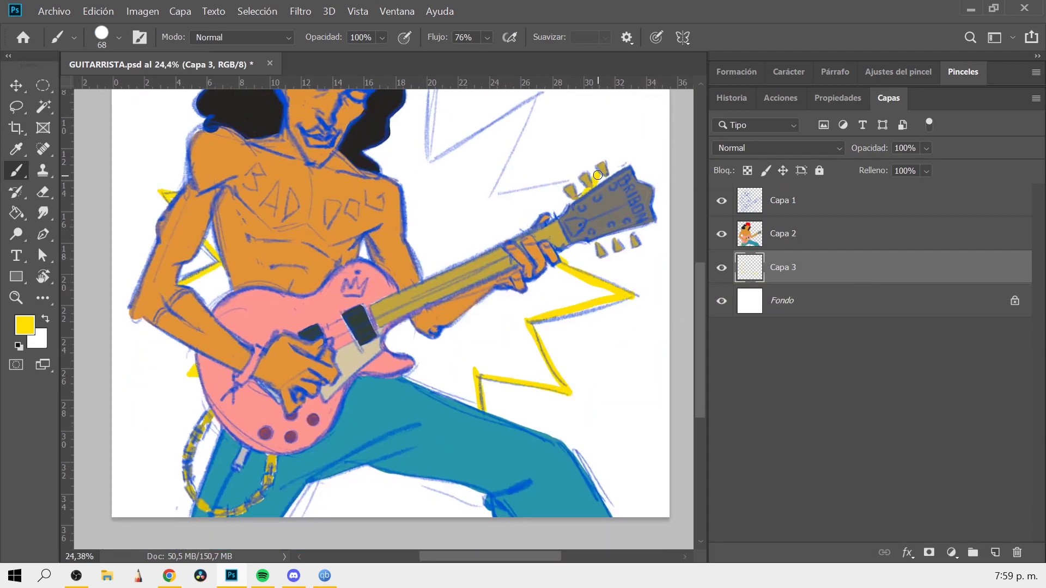
left_click_drag(597, 175, 477, 210)
mouse_move(477, 210)
left_mouse_down()
mouse_move(458, 252)
mouse_move(519, 138)
mouse_move(405, 210)
left_mouse_up()
mouse_move(406, 209)
left_mouse_down()
mouse_move(359, 315)
mouse_move(332, 213)
left_mouse_up()
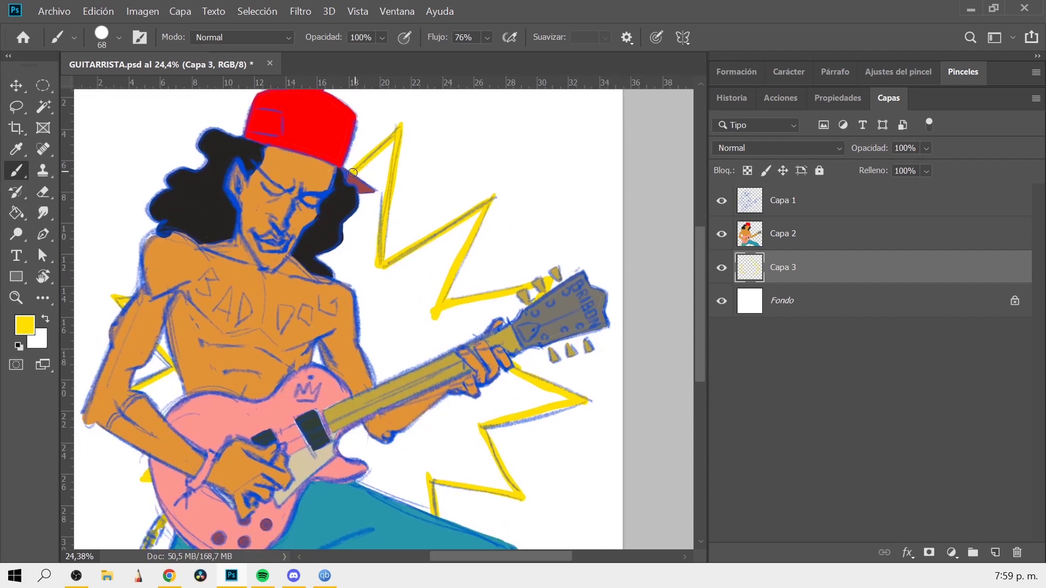
left_click(722, 234)
left_click_drag(458, 381, 466, 431)
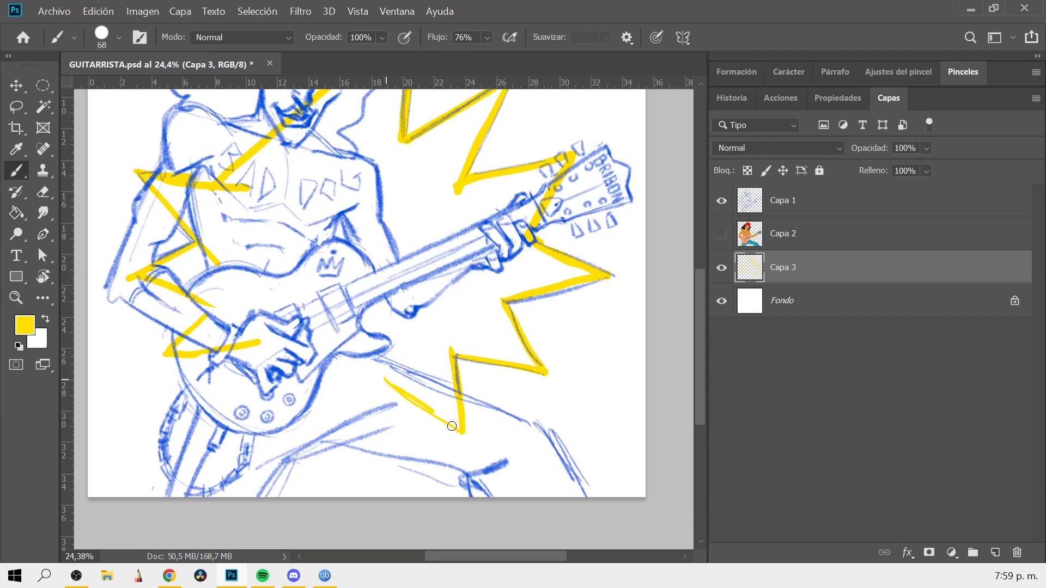
- Fill the zigzag burst with yellow using the Paint Bucket
key("g")
left_click(467, 363)
key("ctrl+z")
key("b")
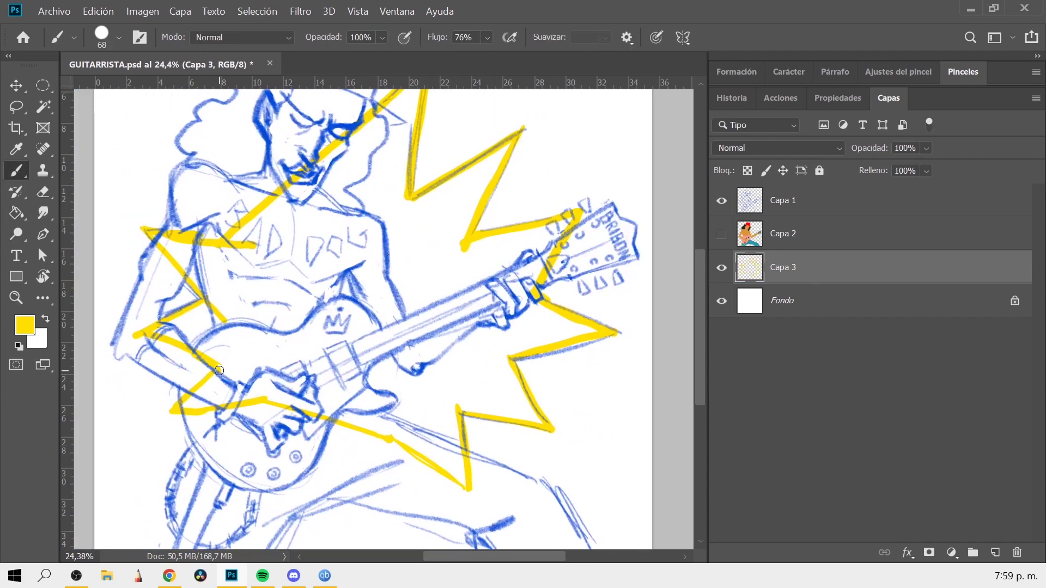
key("g")
left_click(342, 388)
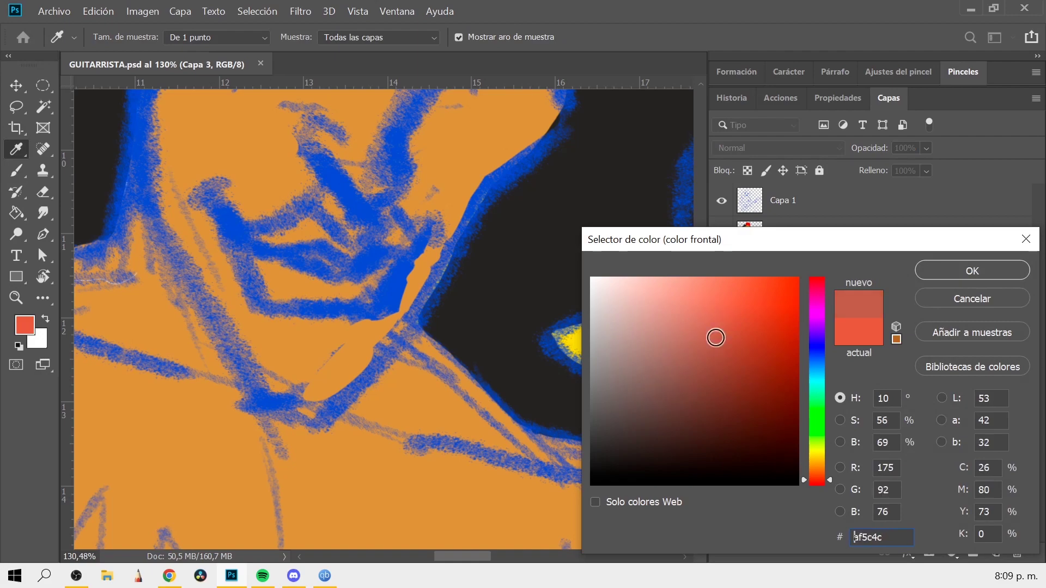
- Brush red across the lips, then begin choosing a blue-teal foreground colour
left_click_drag(261, 294, 359, 283)
left_click_drag(256, 273, 343, 294)
left_click_drag(251, 239, 386, 244)
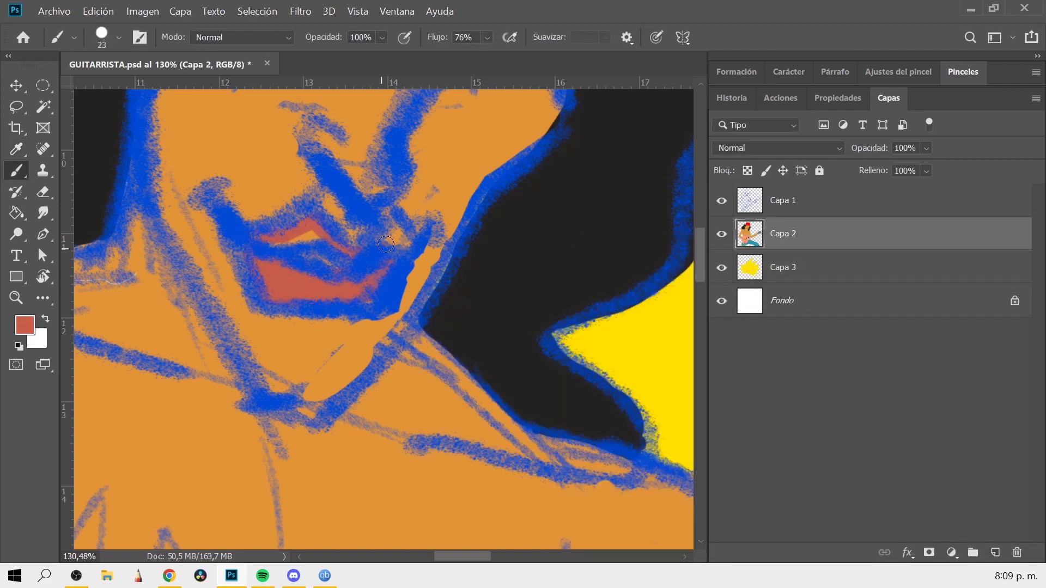
scroll(432, 265, "down", 5)
scroll(354, 296, "up", 4)
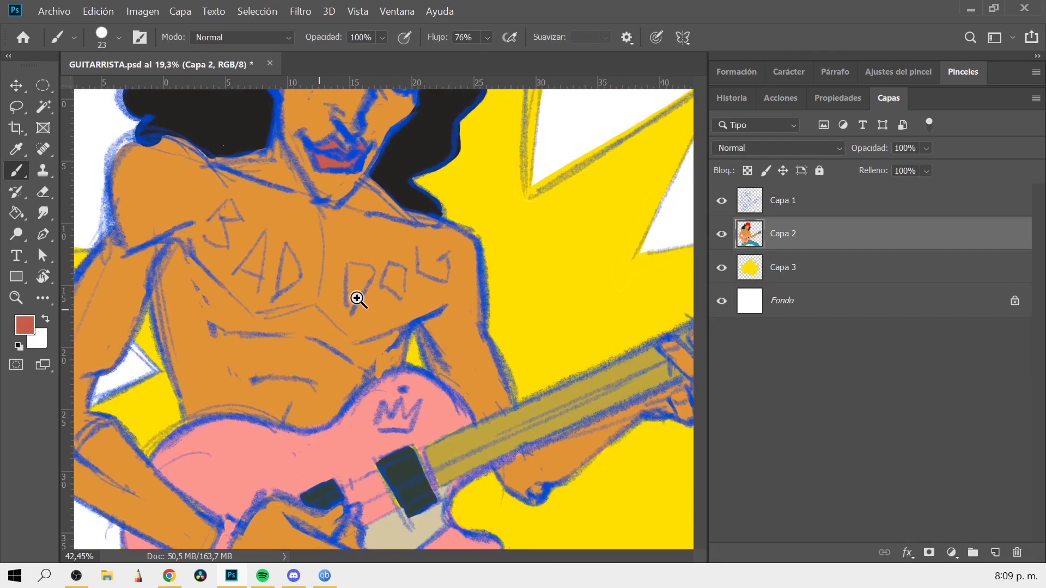
scroll(512, 269, "down", 3)
left_click(24, 325)
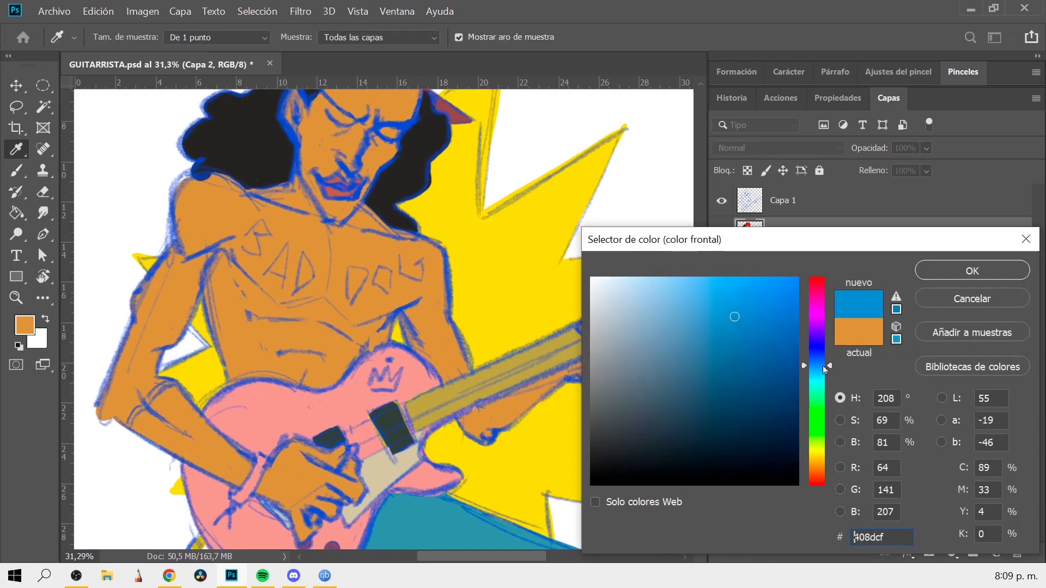
mouse_move(817, 365)
left_mouse_down()
mouse_move(734, 316)
mouse_move(717, 359)
left_mouse_up()
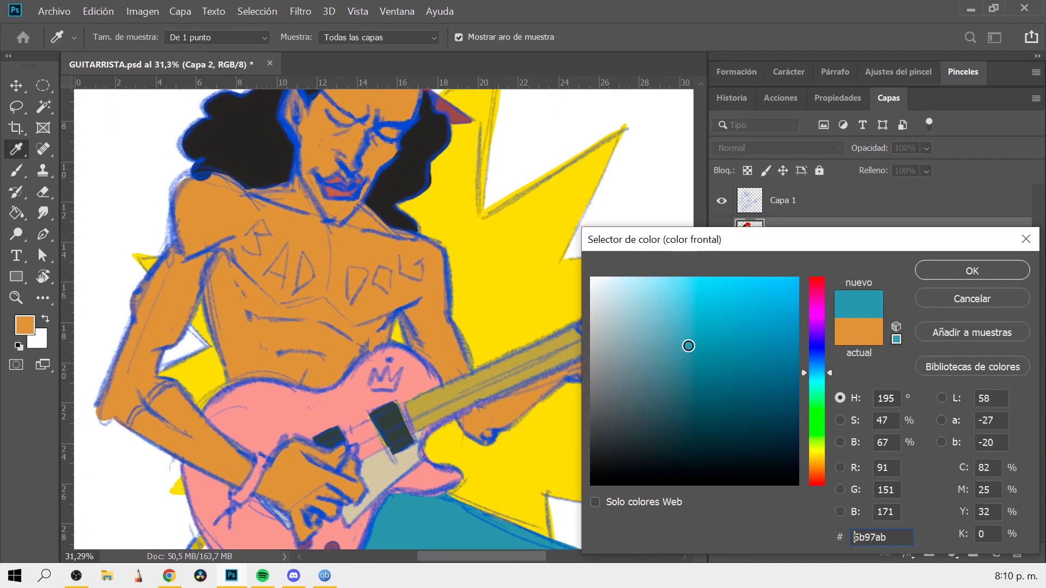
- Confirm the teal colour and add a new layer clipped to the guitarist layer
left_click(972, 271)
right_click(229, 289)
key("Escape")
key("ctrl+alt+shift+n")
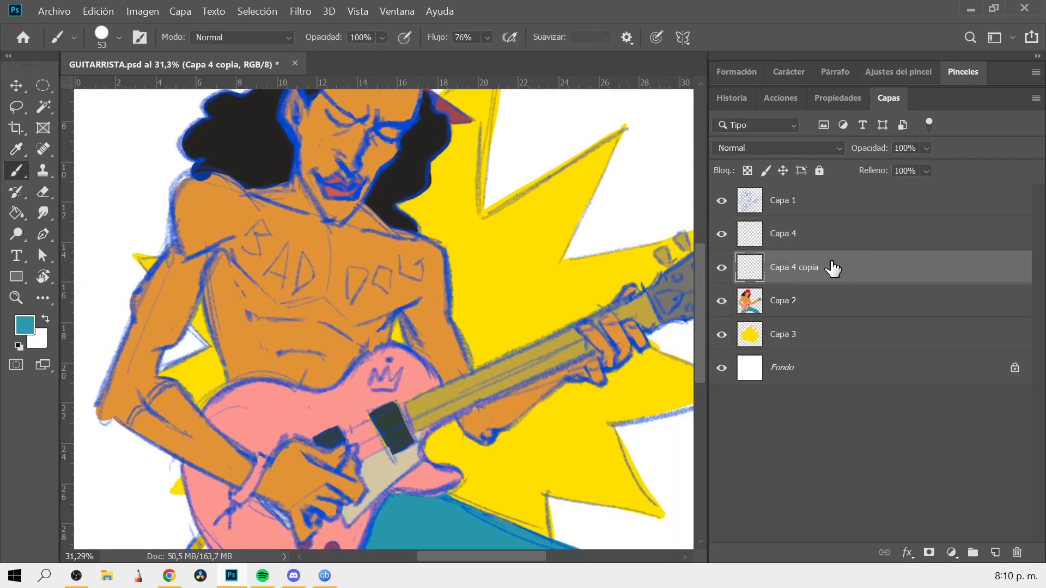
key("ctrl+alt+g")
- Paint teal shadows down the chest, under the armpit and forearm, and along the shoulder
left_click_drag(219, 253, 238, 371)
scroll(222, 320, "up", 3)
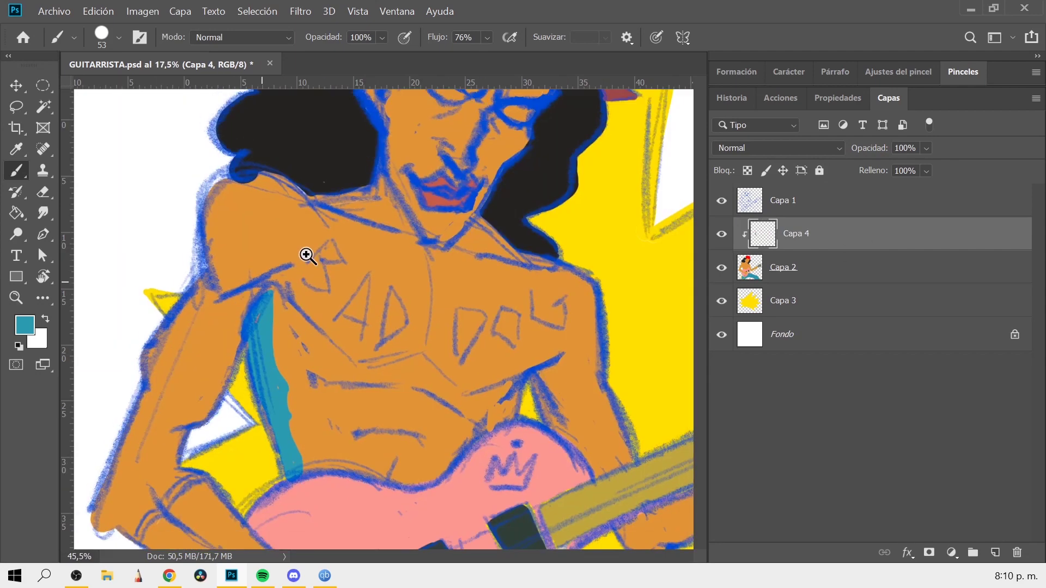
scroll(304, 257, "down", 2)
left_click_drag(376, 245, 432, 318)
left_click_drag(505, 406, 621, 321)
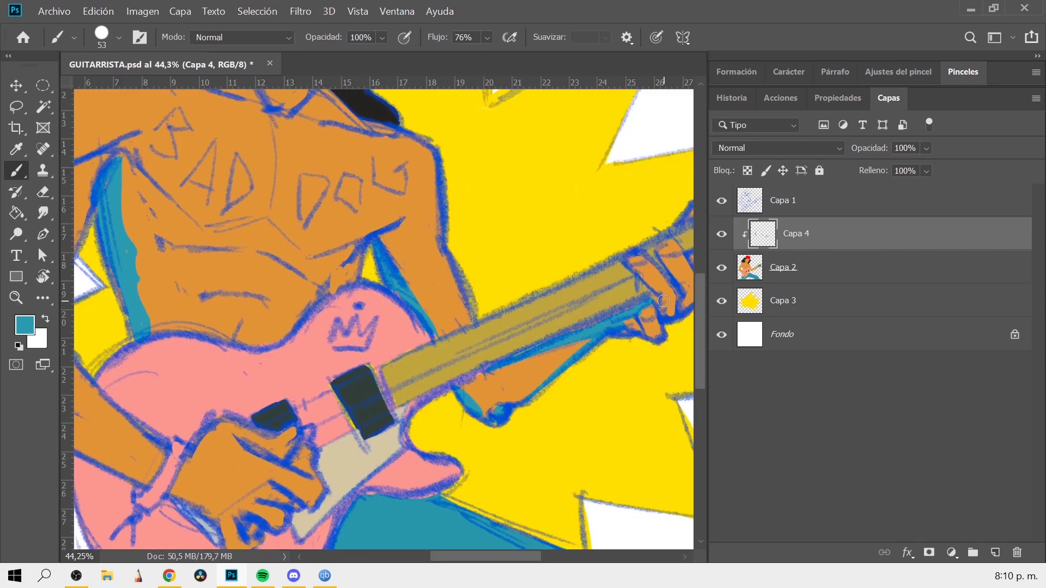
scroll(444, 334, "up", 2)
scroll(177, 348, "left", 3)
mouse_move(199, 226)
left_mouse_down()
mouse_move(272, 192)
mouse_move(318, 277)
left_mouse_up()
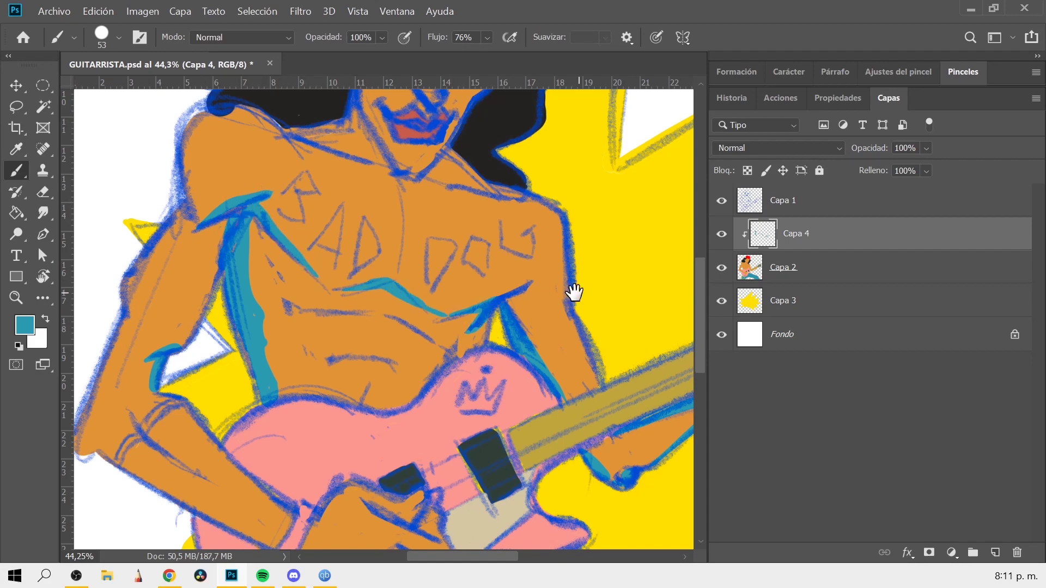
- Add teal shadows under and beside the eyes, checking colours without the lineart
left_click_drag(574, 292, 373, 396)
scroll(339, 374, "up", 3)
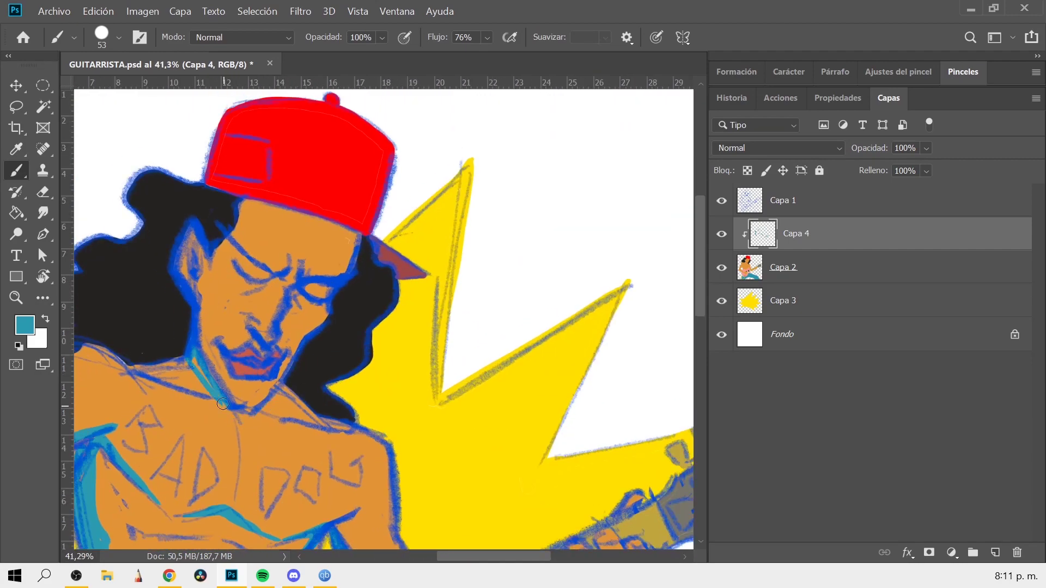
scroll(362, 348, "down", 3)
scroll(311, 231, "up", 2)
scroll(422, 343, "up", 2)
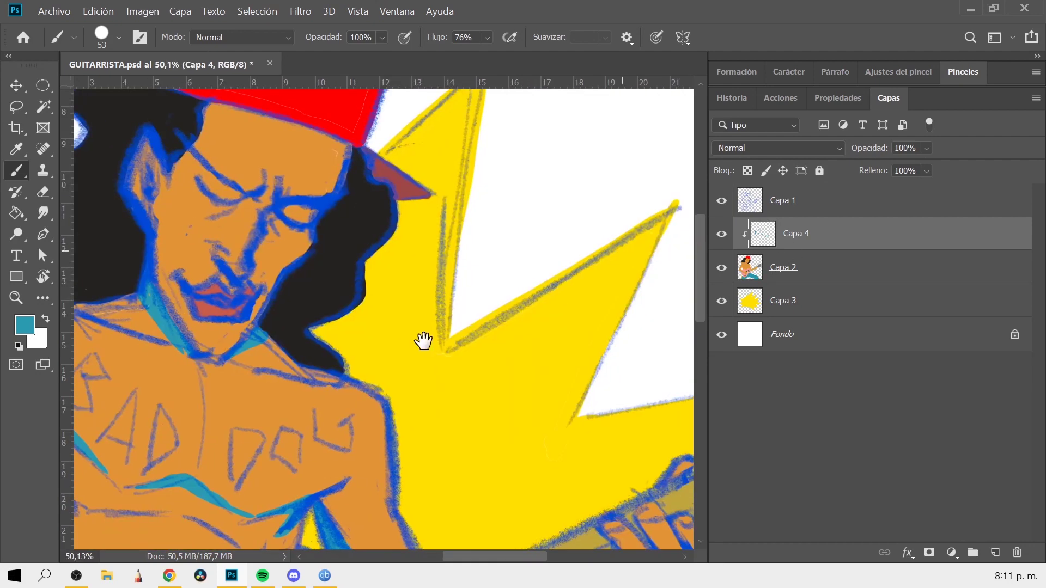
scroll(234, 273, "up", 2)
mouse_move(175, 224)
left_mouse_down()
mouse_move(231, 271)
mouse_move(248, 242)
left_mouse_up()
left_click_drag(296, 275, 311, 320)
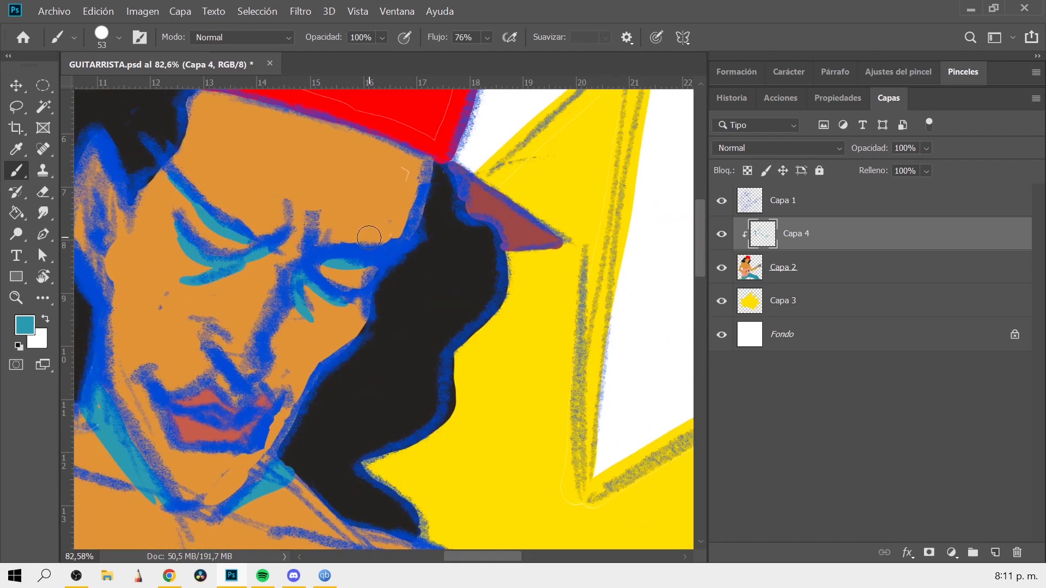
scroll(451, 234, "down", 3)
scroll(451, 233, "down", 2)
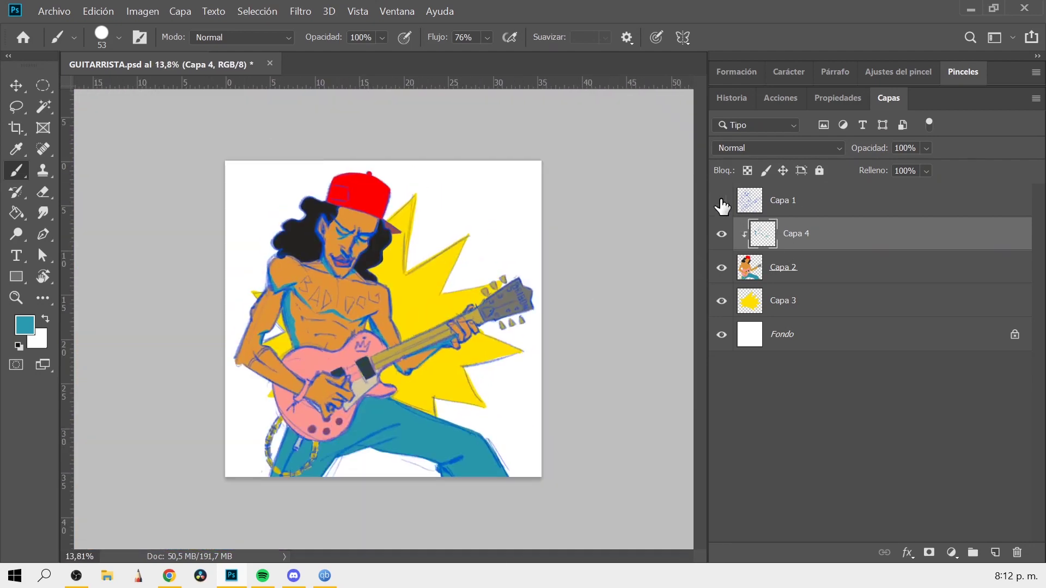
left_click(721, 200)
- Sample the guitar's pink and choose a lavender-purple to shade the guitar body
scroll(329, 380, "up", 3)
left_click(348, 305, "alt")
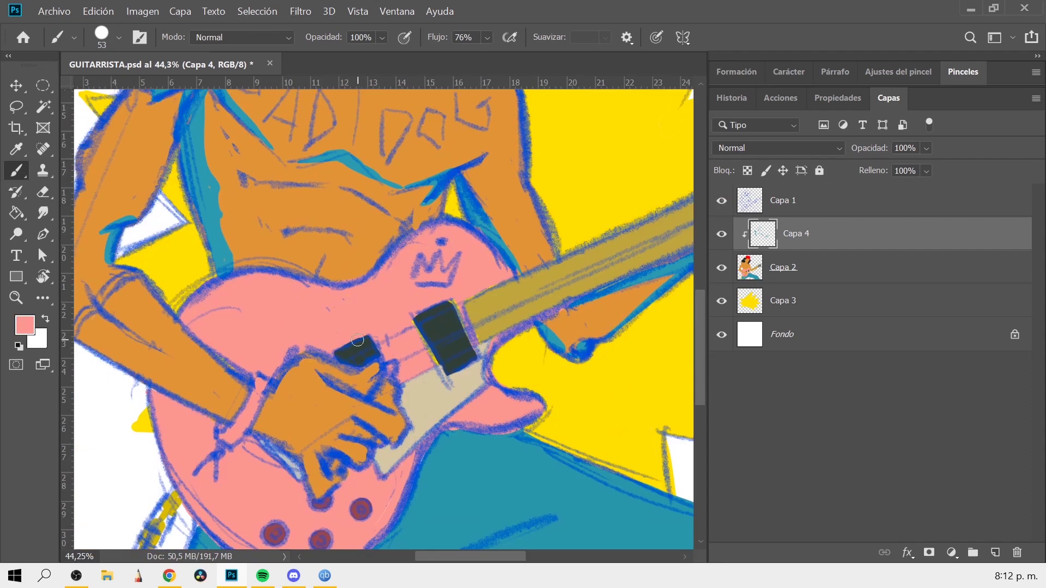
left_click(24, 325)
left_click(815, 336)
left_click(933, 268)
scroll(414, 330, "down", 3)
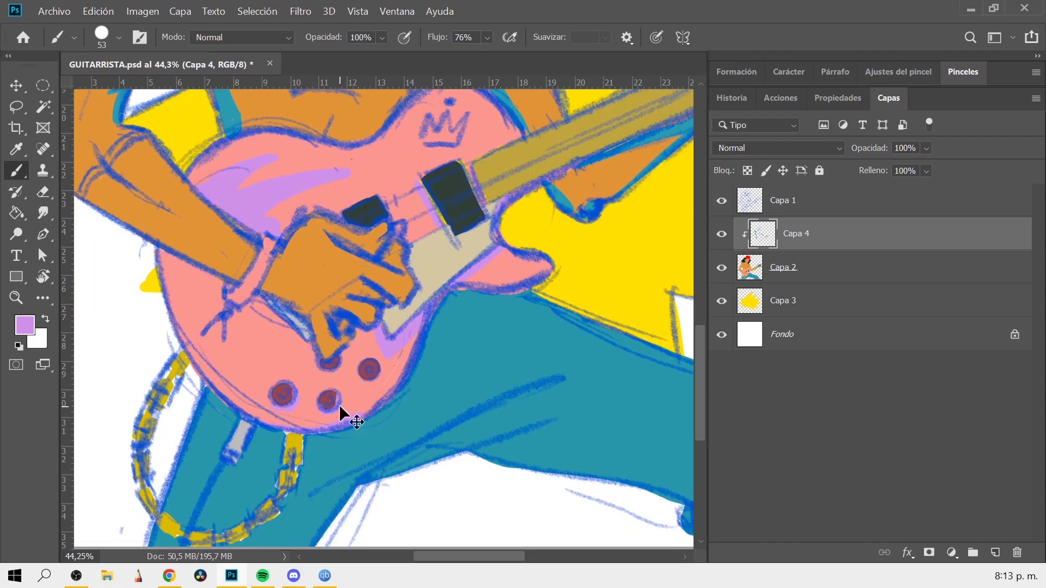
scroll(359, 376, "down", 5)
scroll(390, 416, "up", 8)
scroll(348, 409, "down", 3)
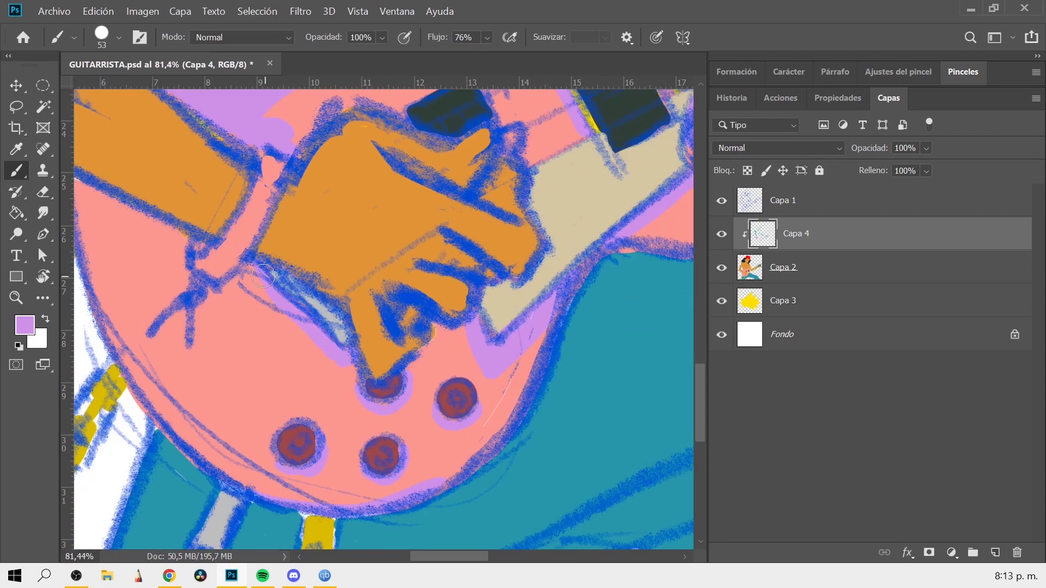
scroll(282, 303, "up", 2)
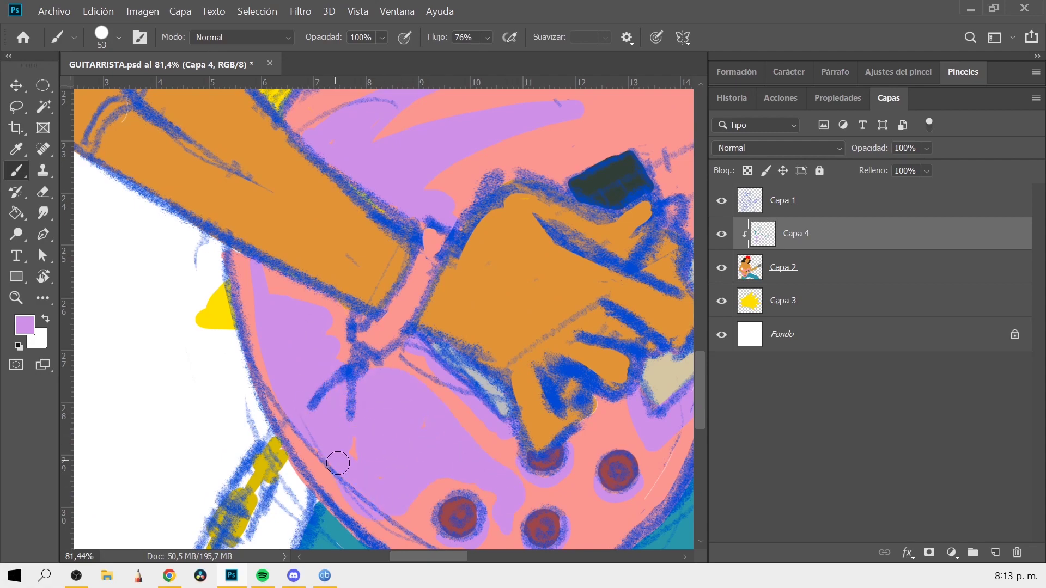
scroll(338, 463, "down", 3)
scroll(381, 327, "down", 3)
scroll(478, 315, "down", 2)
scroll(455, 161, "up", 4)
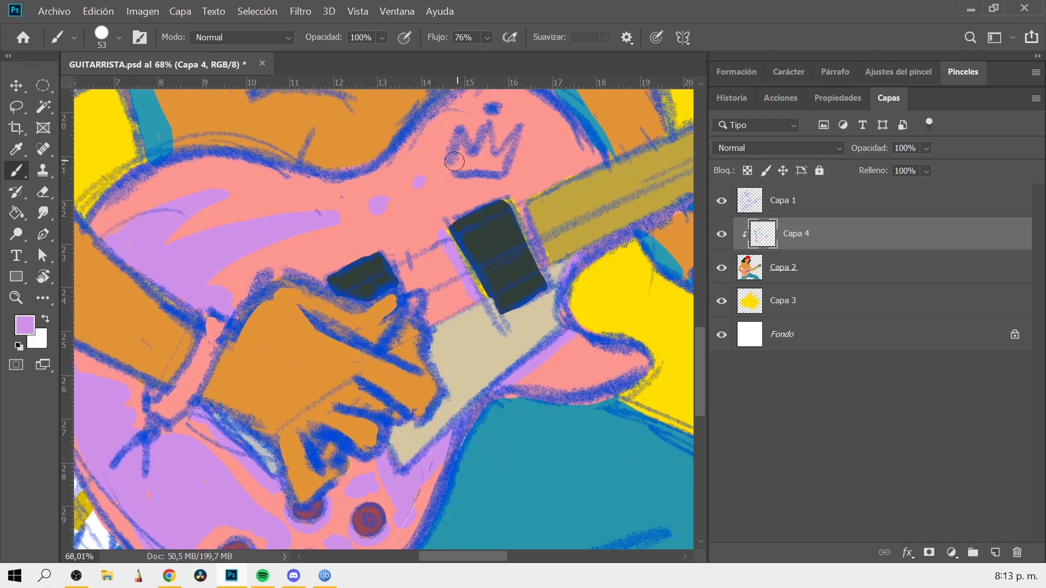
- On Capa 1 with default colours, letter DUDE across the guitar body
scroll(475, 326, "down", 4)
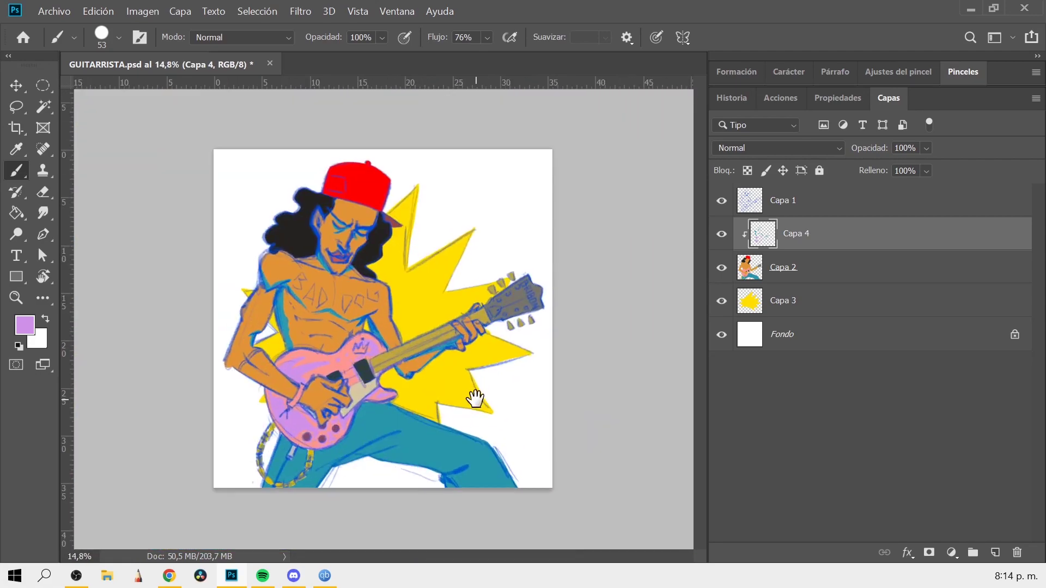
scroll(343, 341, "up", 2)
key("e")
scroll(199, 365, "down", 3)
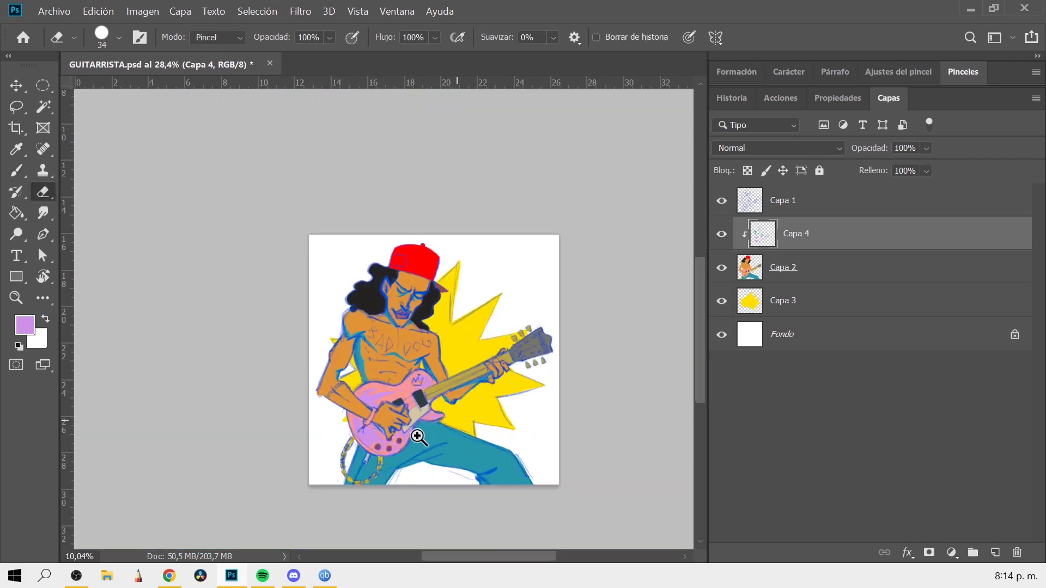
scroll(507, 416, "up", 2)
key("b")
scroll(324, 248, "up", 5)
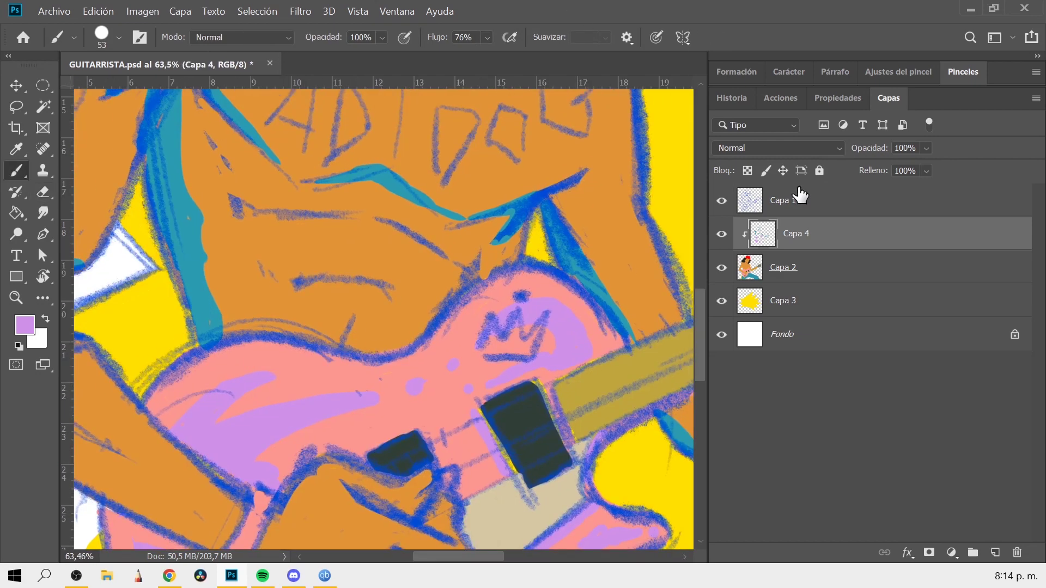
left_click(801, 198)
key("d")
left_click_drag(204, 389, 300, 393)
- On the Capa 4 shading layer, shade the jeans and knee with a greyish mauve
scroll(598, 452, "down", 3)
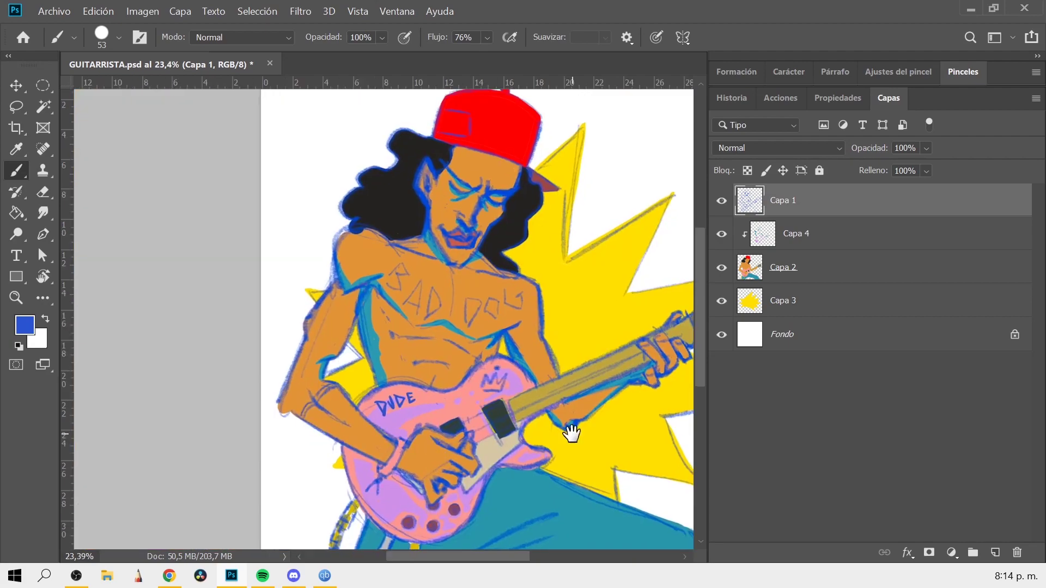
scroll(348, 153, "up", 3)
key("alt+bracketleft")
left_click(219, 157, "alt")
scroll(468, 282, "down", 3)
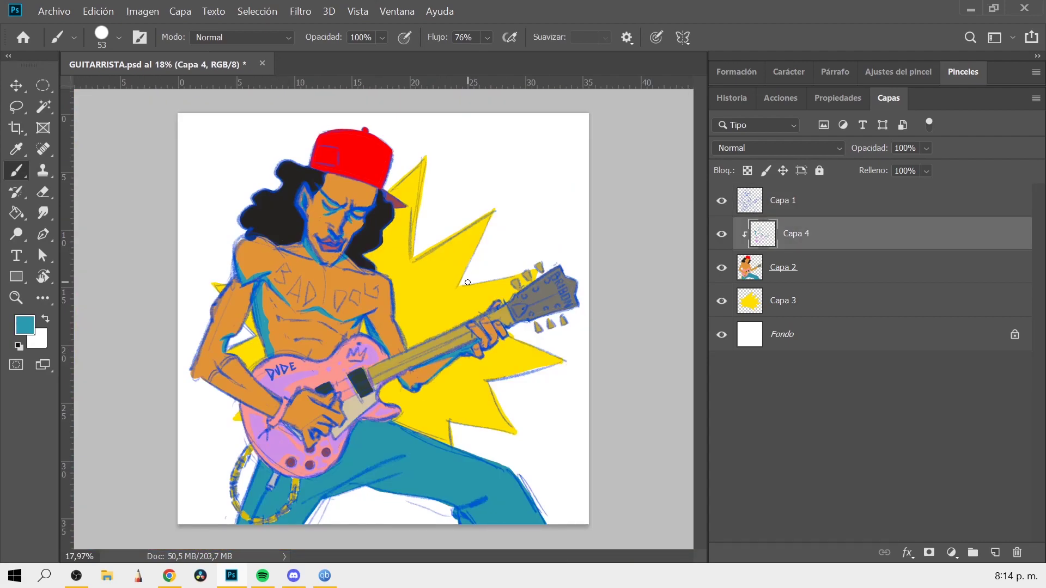
scroll(326, 435, "up", 3)
left_click(24, 325)
left_click(818, 321)
left_click(626, 369)
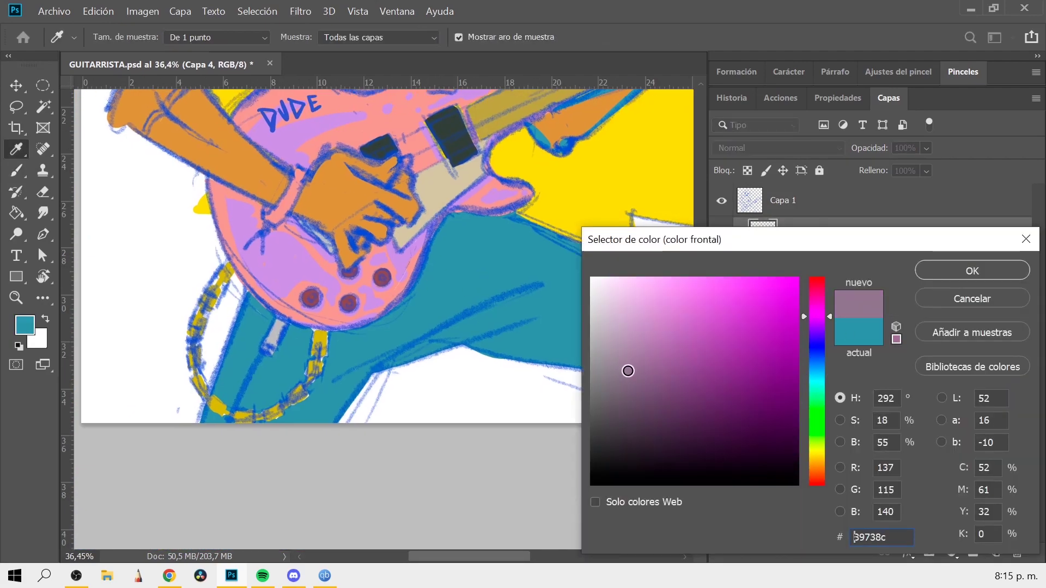
left_click(940, 269)
left_click_drag(548, 278, 424, 336)
left_click_drag(545, 315, 375, 370)
mouse_move(474, 343)
left_mouse_down()
mouse_move(659, 382)
mouse_move(425, 287)
mouse_move(454, 328)
left_mouse_up()
- Choose a greyish purple and fill the cap's square patch dark
scroll(453, 328, "down", 3)
scroll(518, 333, "up", 1)
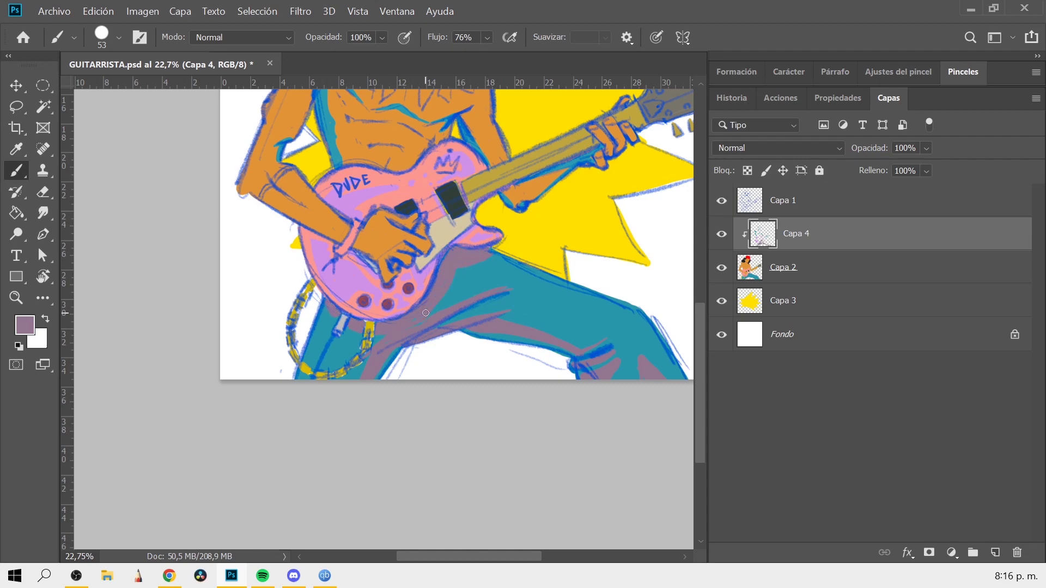
scroll(582, 333, "down", 1)
scroll(383, 163, "up", 3)
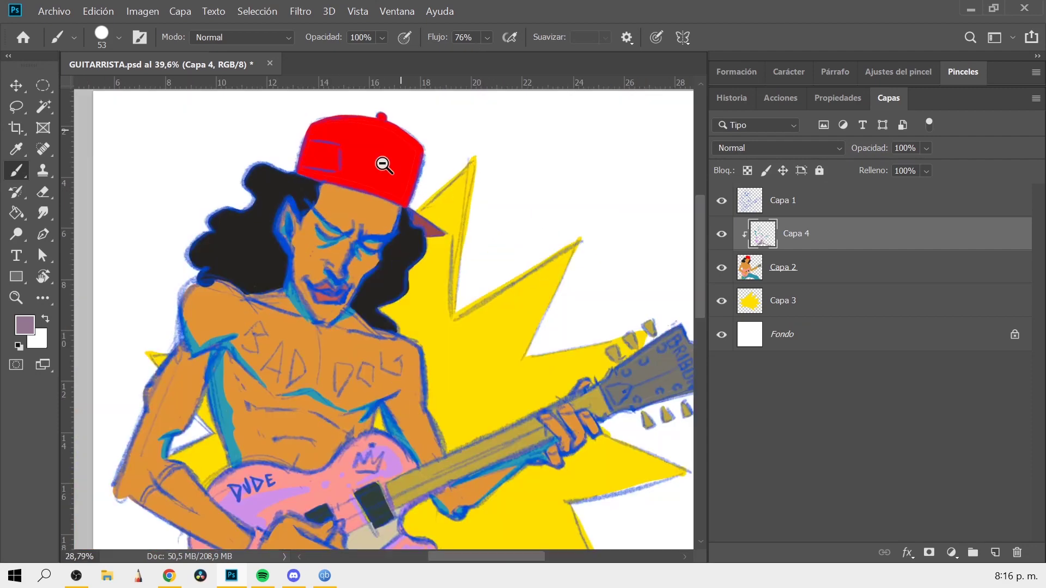
scroll(285, 208, "up", 1)
left_click(25, 326)
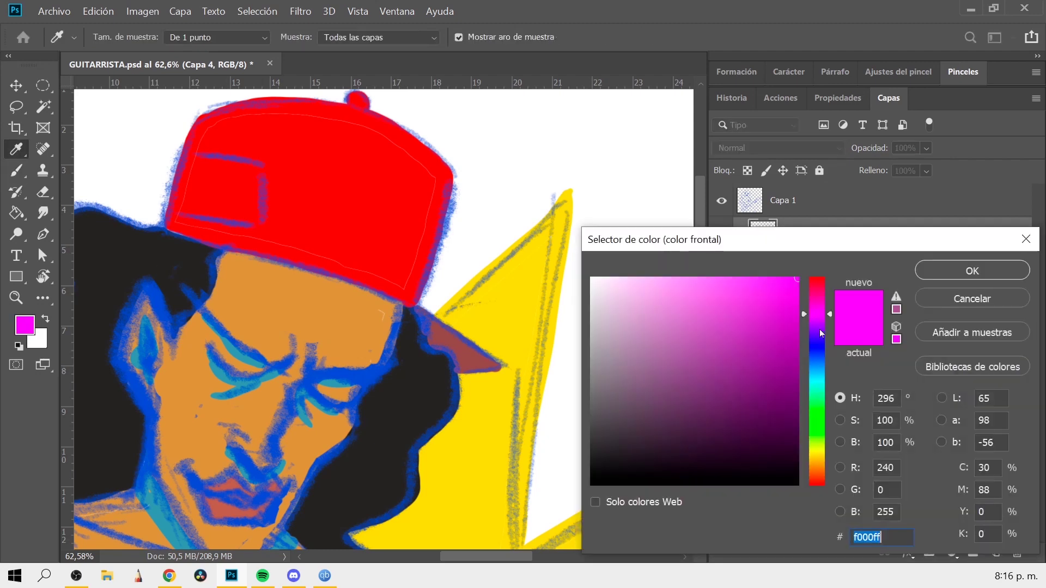
left_click(819, 329)
left_click(622, 372)
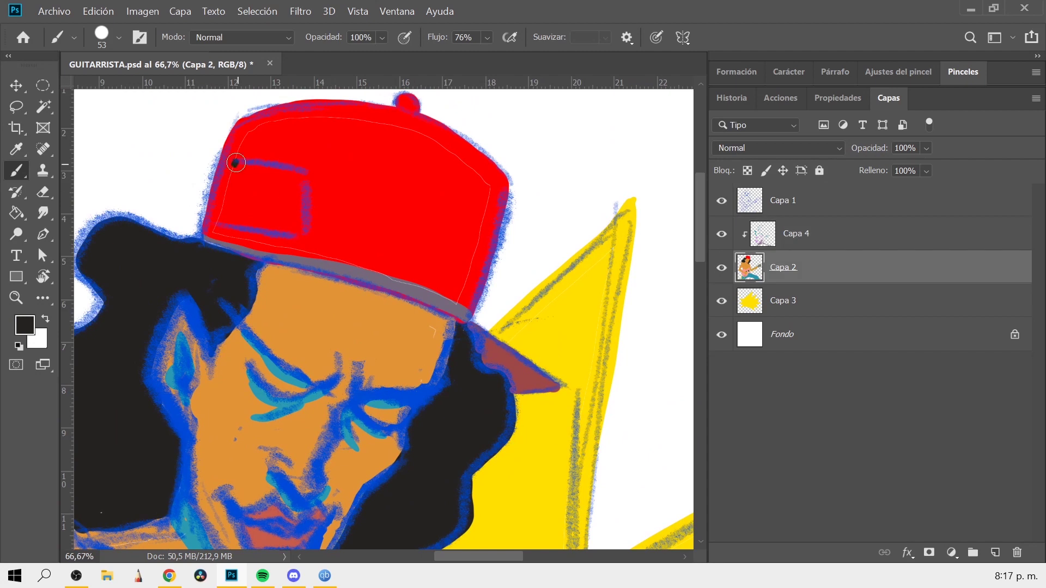
left_click_drag(235, 162, 320, 216)
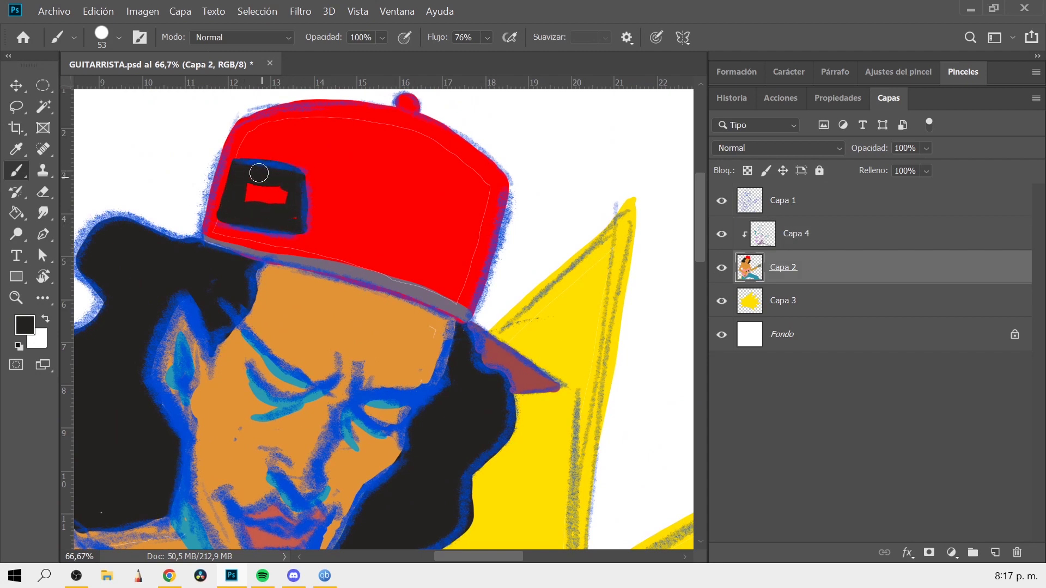
- On Capa 1, switch to blue and the 68 textured brush sized 28 px
left_click(769, 204)
left_click(201, 318, "alt")
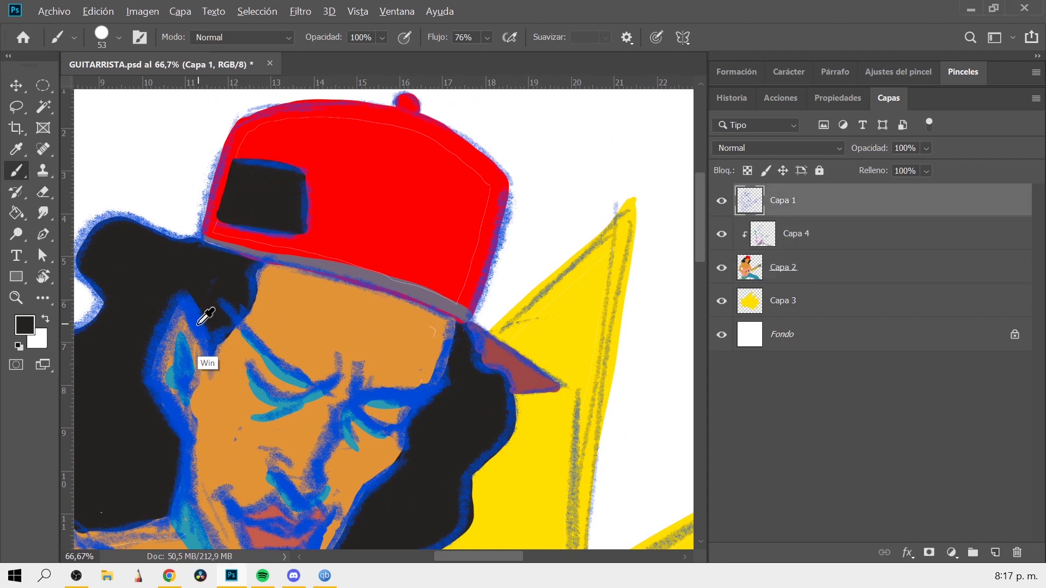
right_click(223, 296)
left_click(271, 406)
key("Return")
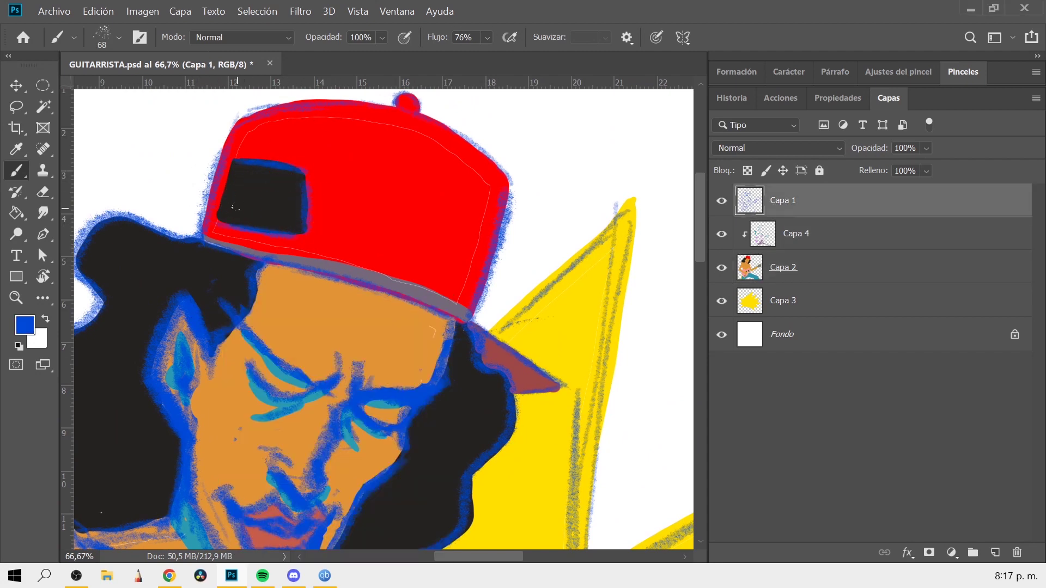
right_click(311, 195)
left_click_drag(430, 190, 417, 190)
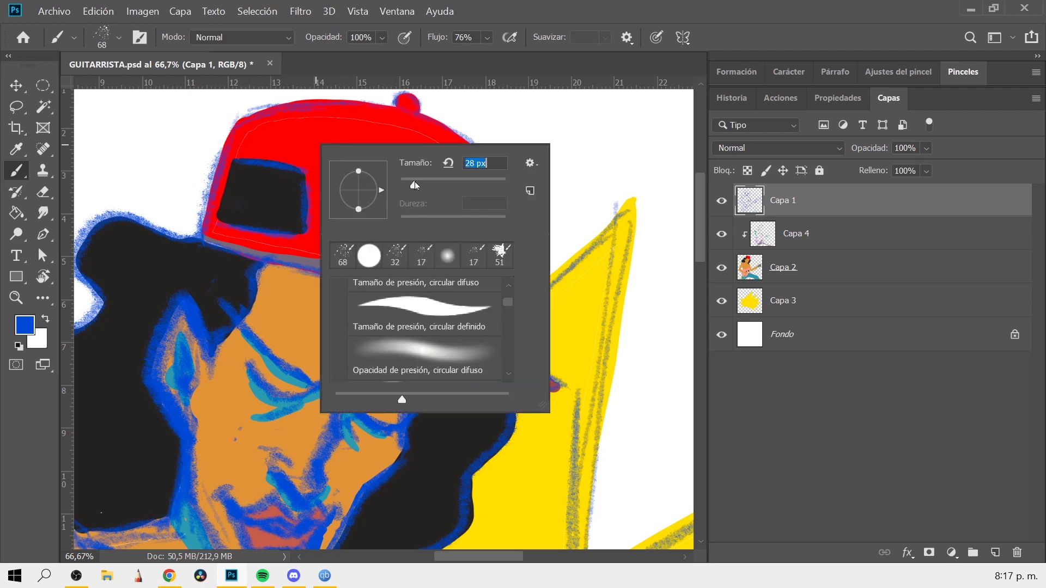
key("Return")
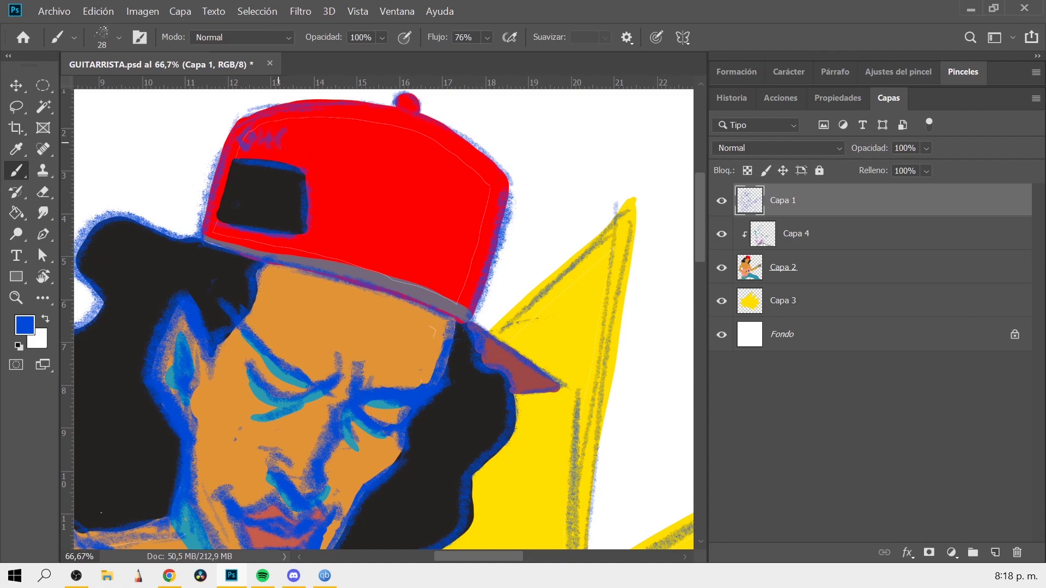
scroll(425, 292, "down", 5)
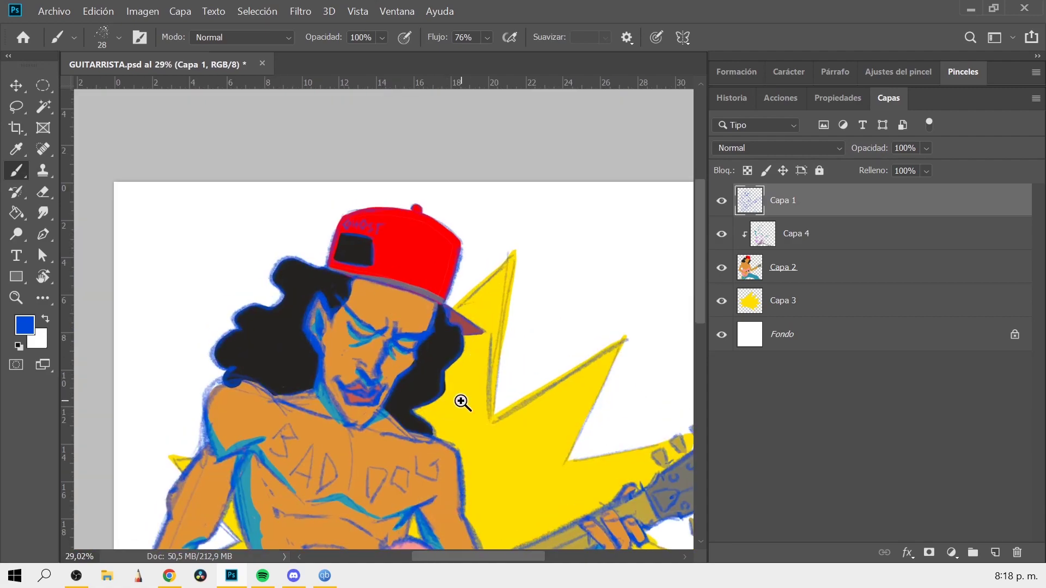
- Mix a sage green from the pickguard colour and paint shading over the pickguard on Capa 4
scroll(462, 402, "down", 3)
scroll(466, 399, "up", 10)
key("i")
left_click(443, 262)
left_click(24, 325)
left_click(828, 446)
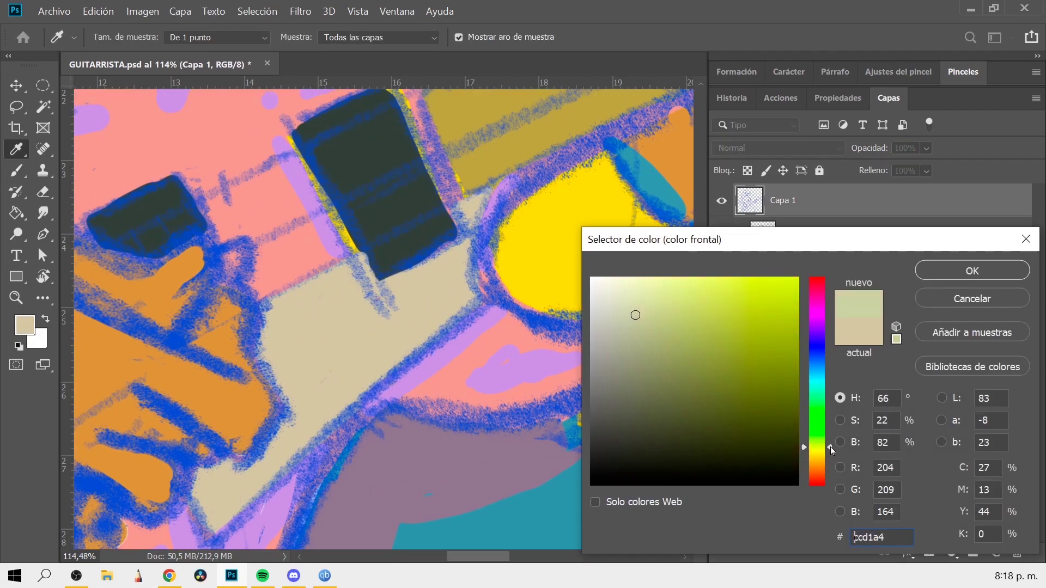
left_click_drag(635, 319, 632, 335)
key("Return")
key("b")
left_click(445, 267, "ctrl")
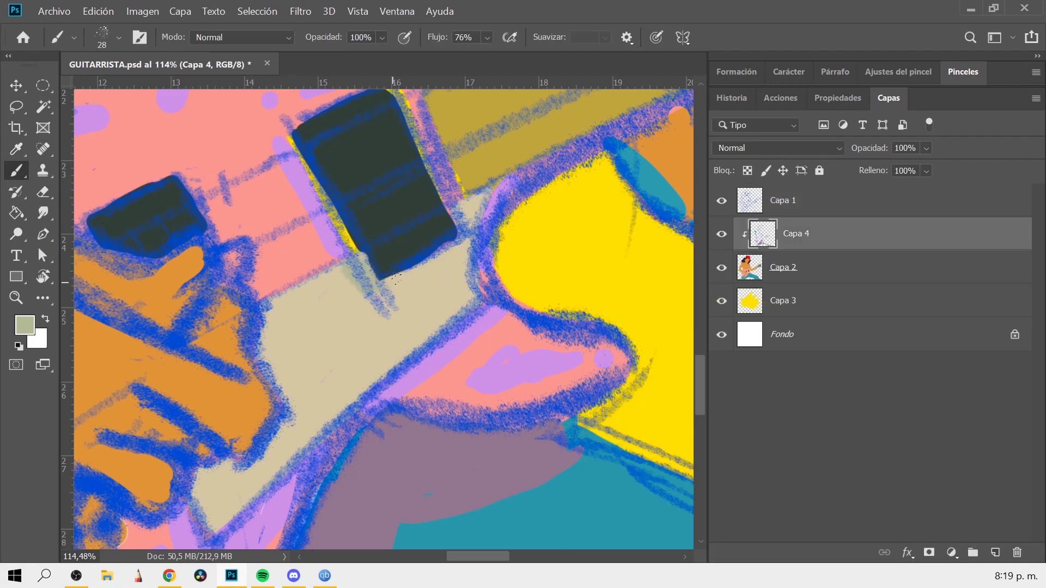
scroll(459, 340, "down", 5)
scroll(459, 341, "down", 2)
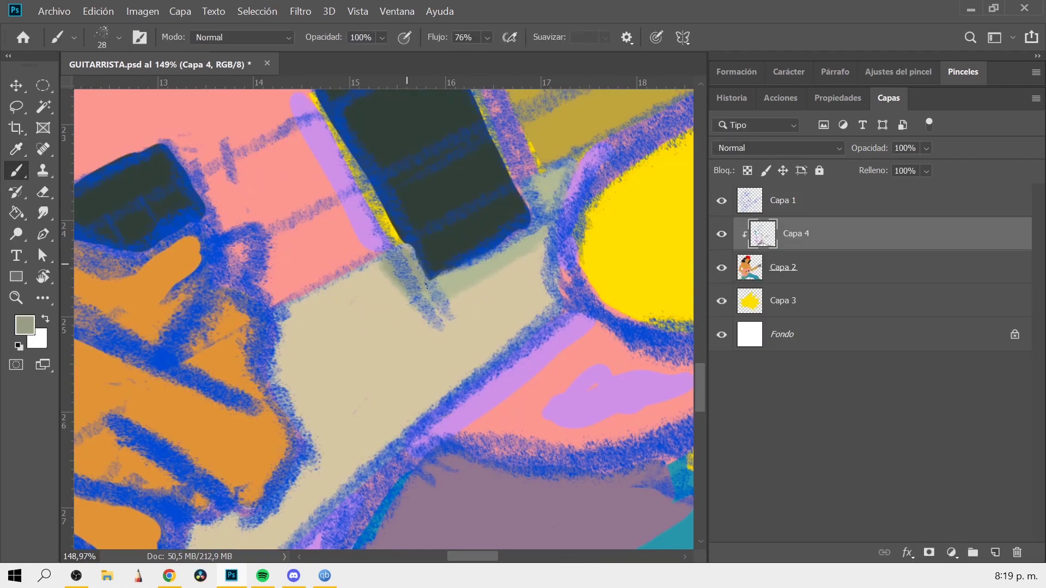
left_click_drag(544, 235, 422, 299)
left_click_drag(577, 161, 410, 262)
- With a hard round brush, paint a teal stroke across the chest line
scroll(526, 311, "down", 5)
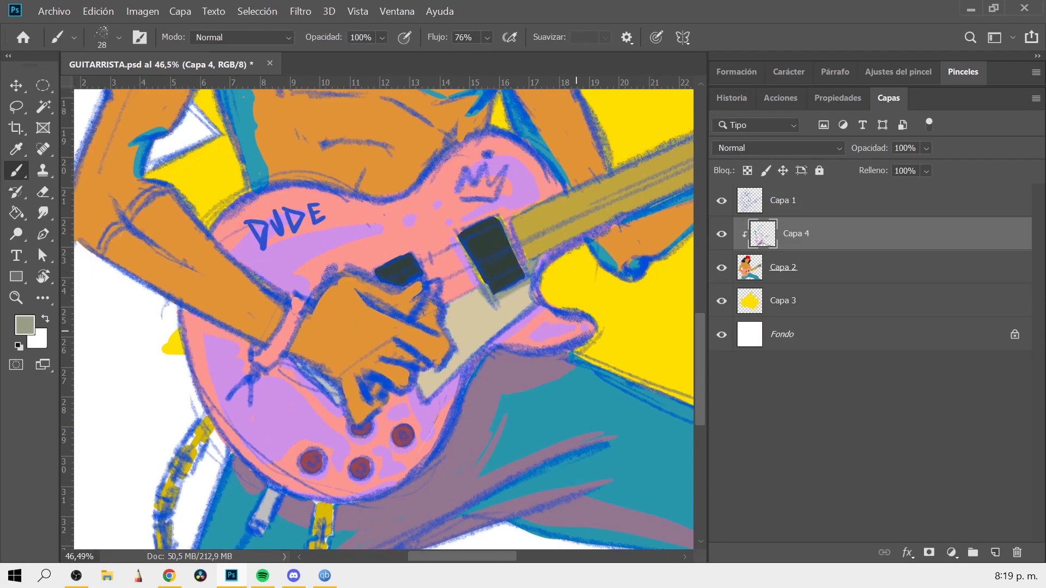
scroll(570, 305, "down", 2)
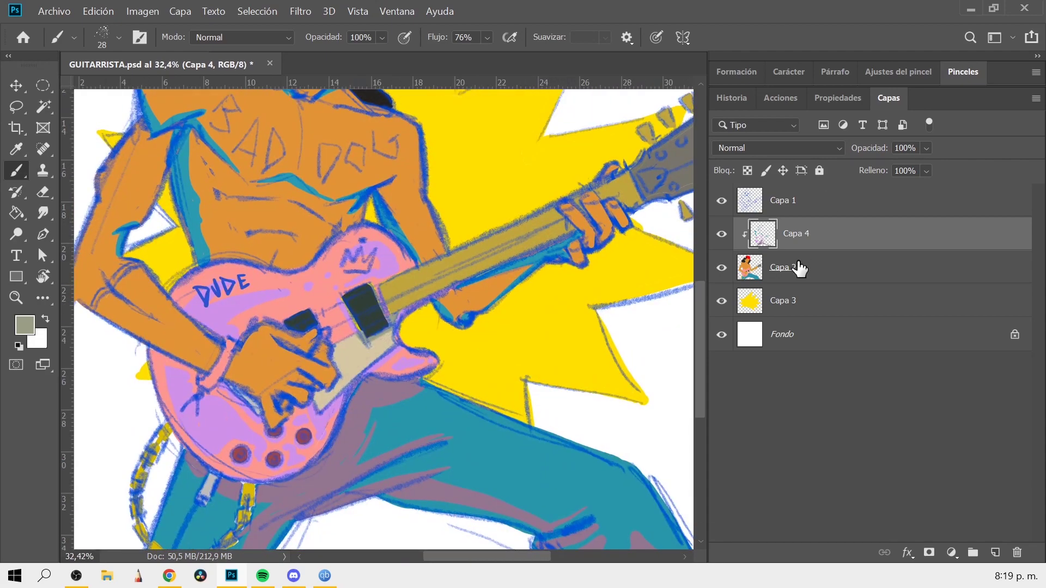
left_click(23, 325)
left_click(939, 270)
scroll(370, 248, "up", 5)
right_click(277, 288)
left_click(350, 397)
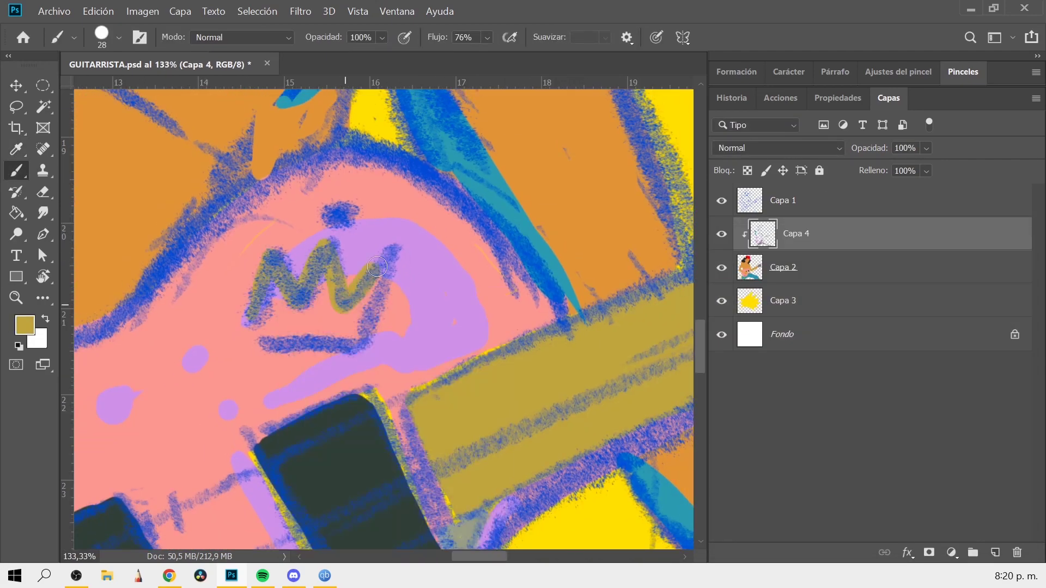
scroll(553, 297, "down", 5)
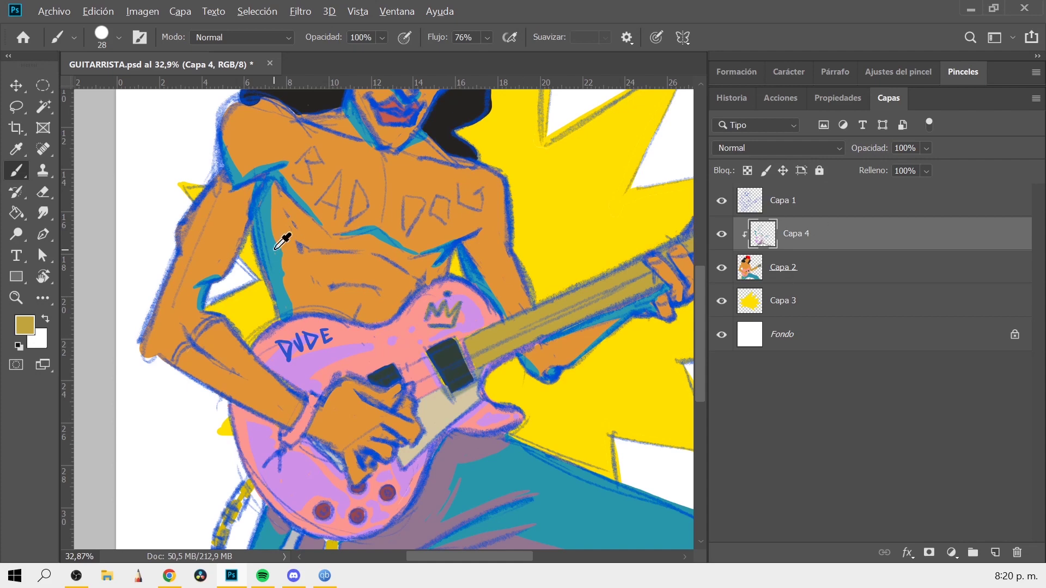
scroll(305, 243, "up", 3)
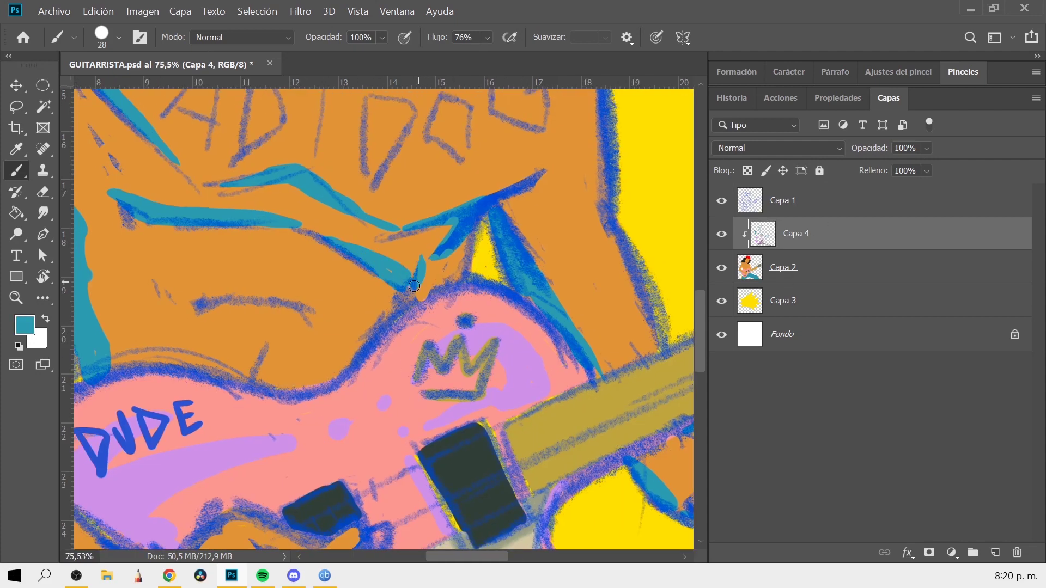
left_click_drag(197, 304, 314, 327)
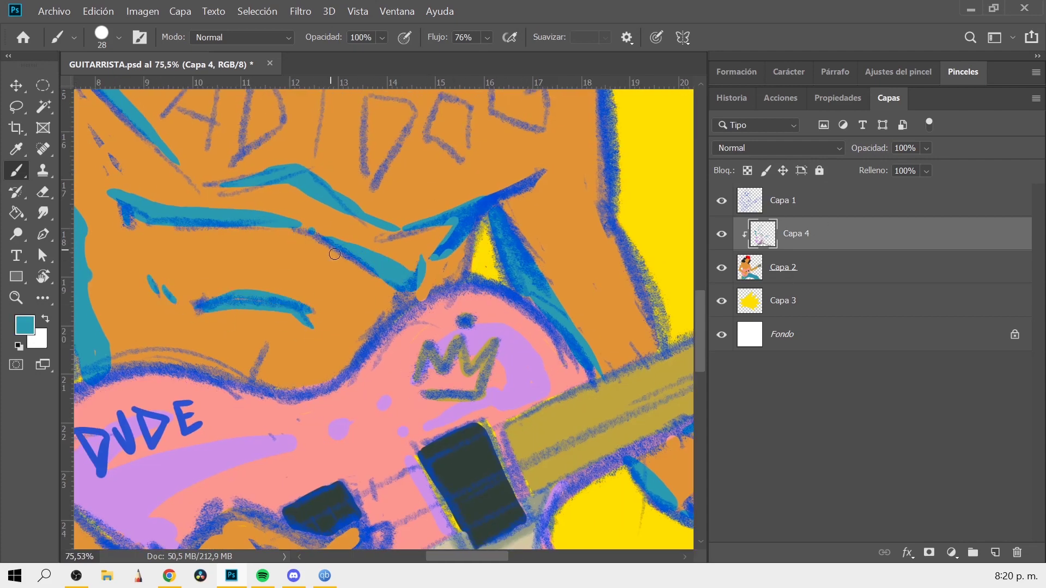
- Sample salmon pink from the guitar body, then teal again as the paint colour
scroll(370, 289, "right", 3)
scroll(323, 319, "up", 2)
scroll(419, 311, "up", 2)
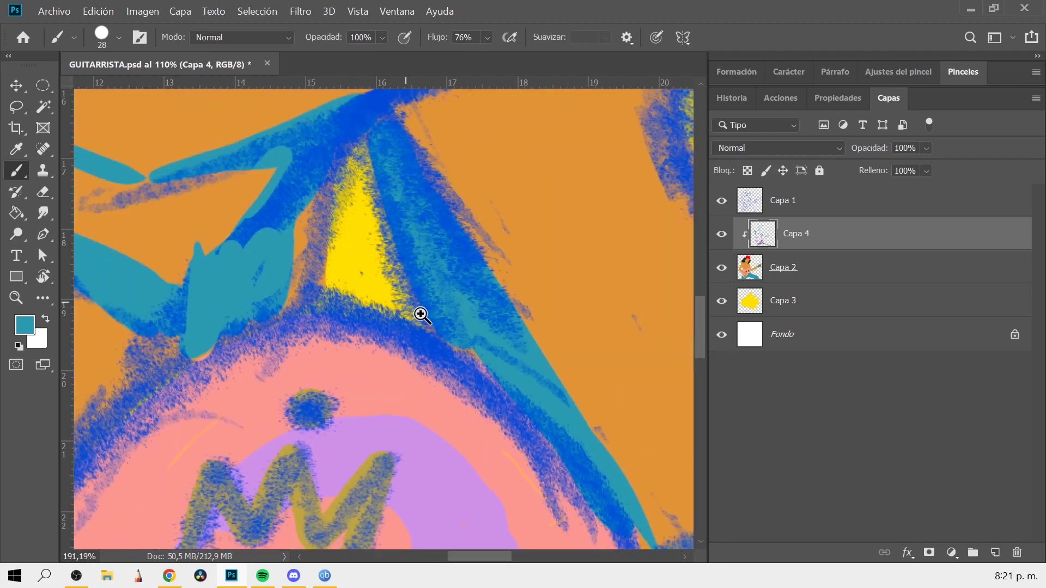
left_click(242, 351, "alt")
scroll(187, 376, "down", 3)
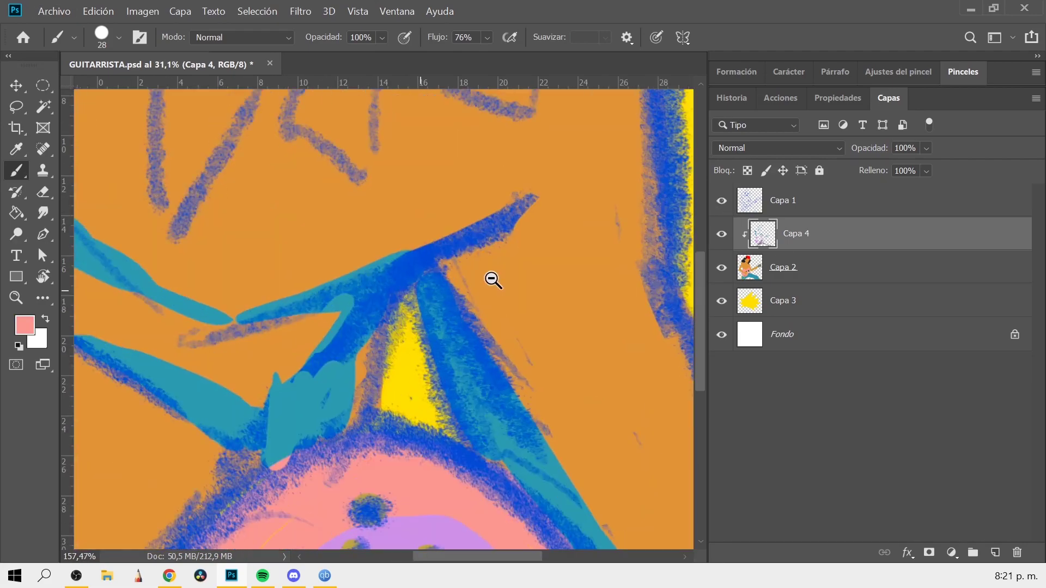
left_click(492, 281, "alt")
scroll(350, 369, "down", 5)
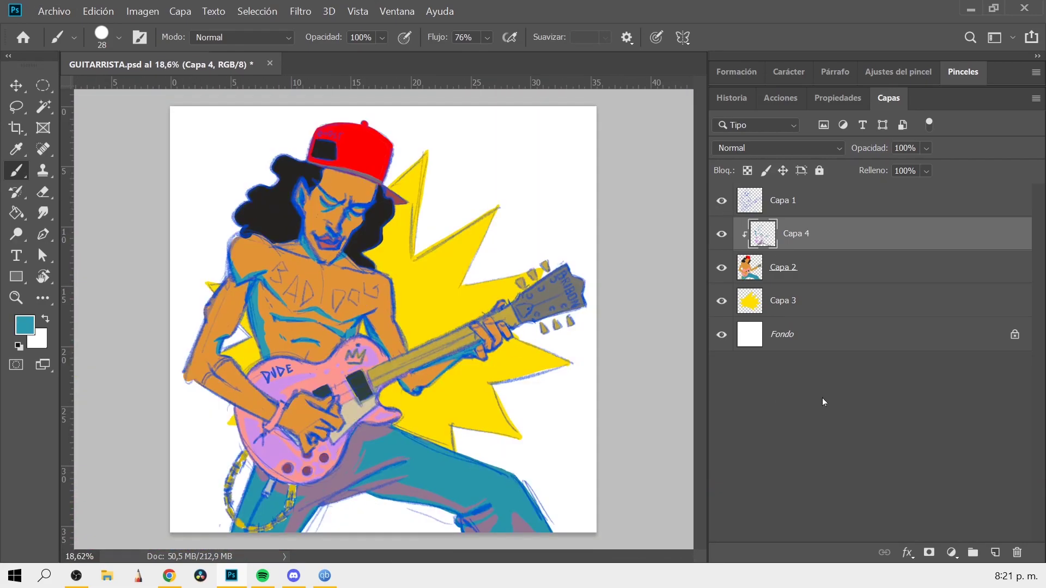
scroll(332, 212, "up", 4)
- Paint lighter brown highlight streaks along the hair's left edge and near the face
key("i")
left_click(273, 218)
left_click(24, 325)
left_click(624, 420)
left_click(972, 271)
key("b")
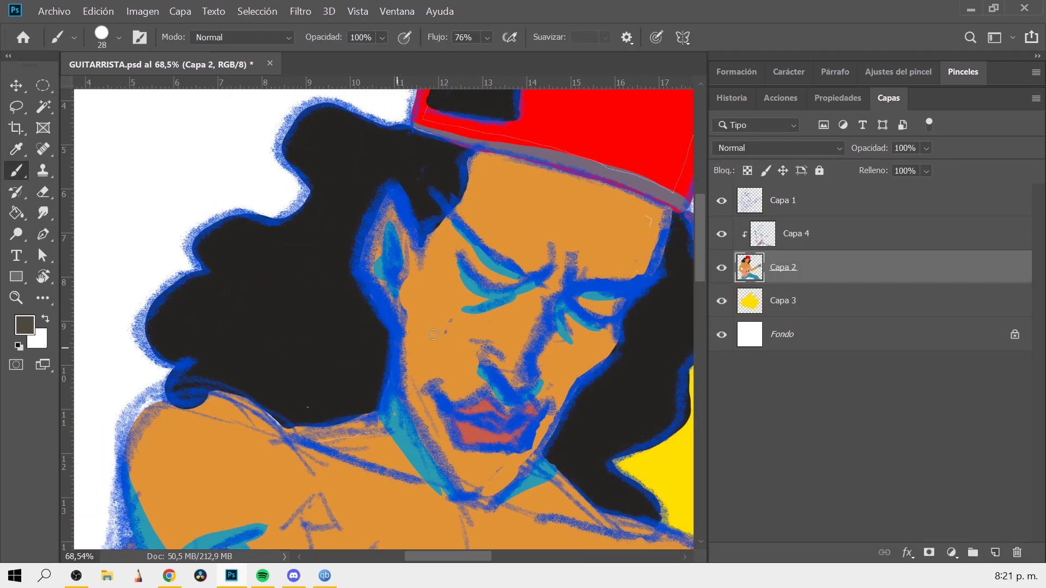
left_click(796, 233)
mouse_move(206, 355)
left_mouse_down()
mouse_move(175, 297)
mouse_move(203, 266)
left_mouse_up()
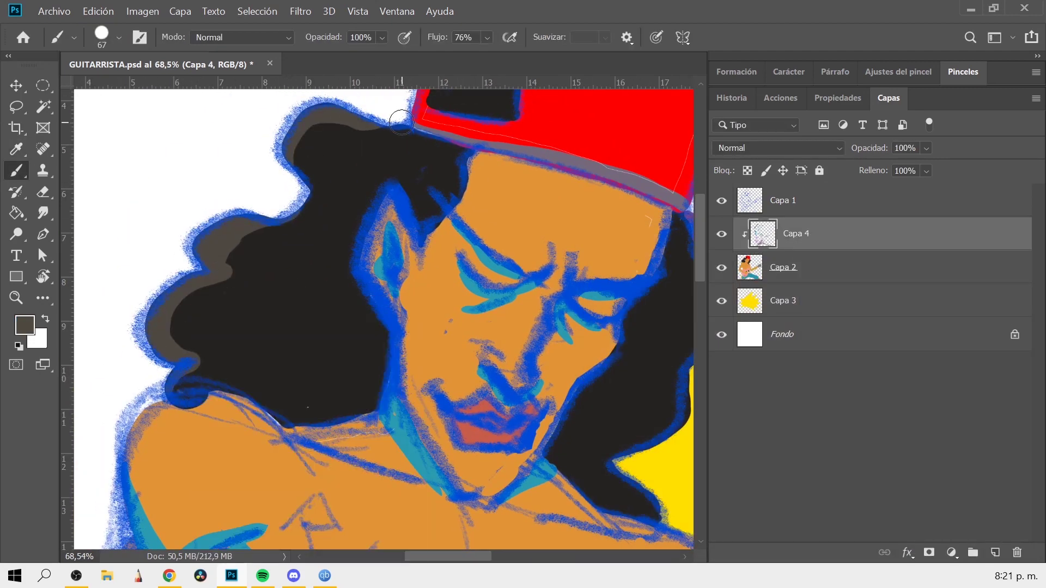
mouse_move(303, 190)
left_mouse_down()
mouse_move(299, 299)
mouse_move(161, 441)
left_mouse_up()
mouse_move(405, 279)
left_mouse_down()
mouse_move(362, 351)
mouse_move(357, 213)
left_mouse_up()
- Pick a pink and paint highlights across the top of the cap
scroll(479, 262, "down", 3)
scroll(231, 231, "up", 5)
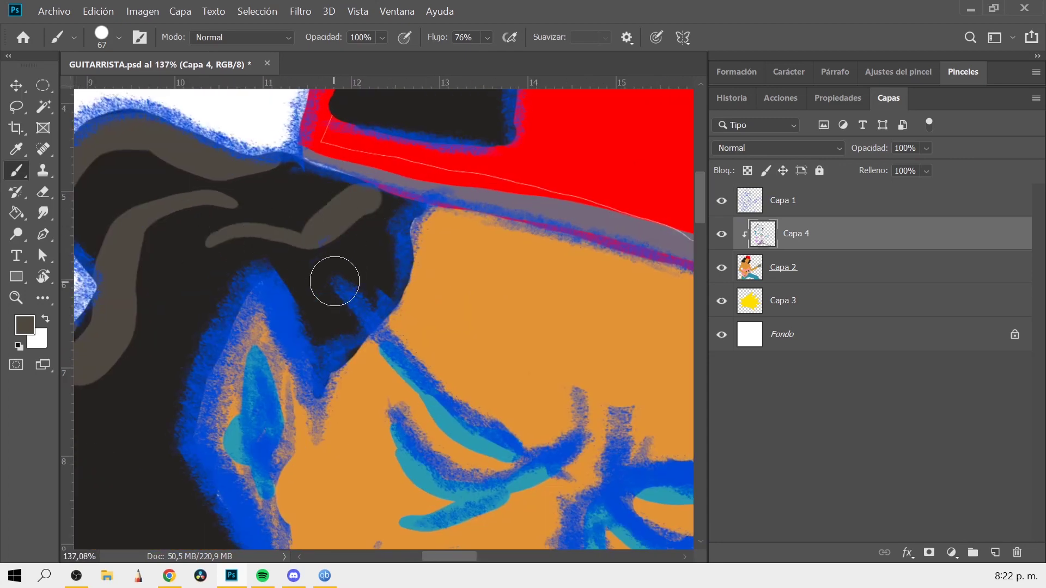
scroll(329, 280, "down", 5)
scroll(534, 401, "up", 4)
scroll(423, 247, "down", 4)
scroll(560, 268, "up", 3)
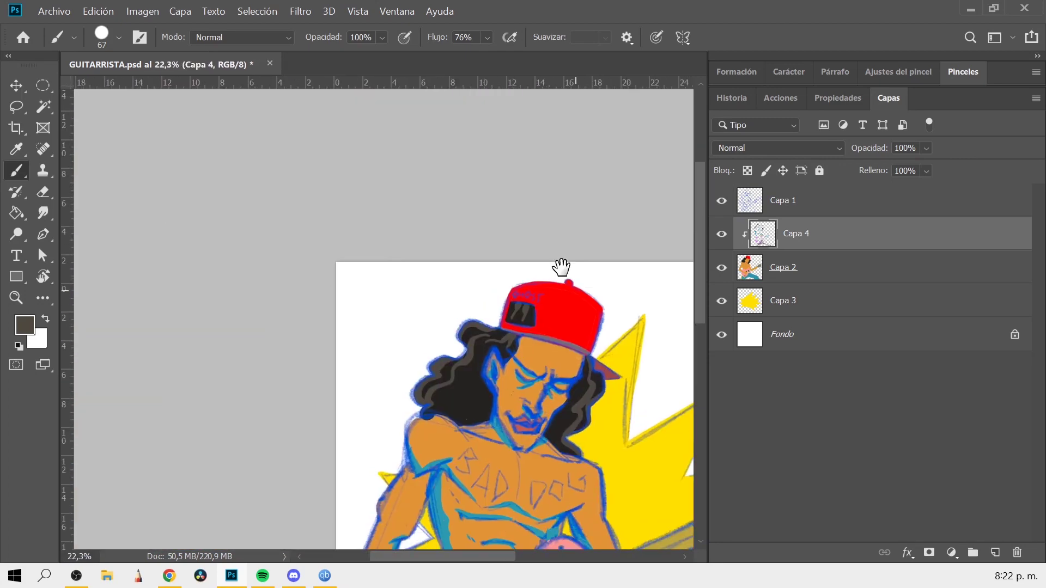
left_click(25, 325)
left_click(693, 280)
left_click(1004, 269)
left_click_drag(327, 288, 517, 308)
- Sample a light teal from the jeans as the new highlight colour
scroll(517, 308, "down", 3)
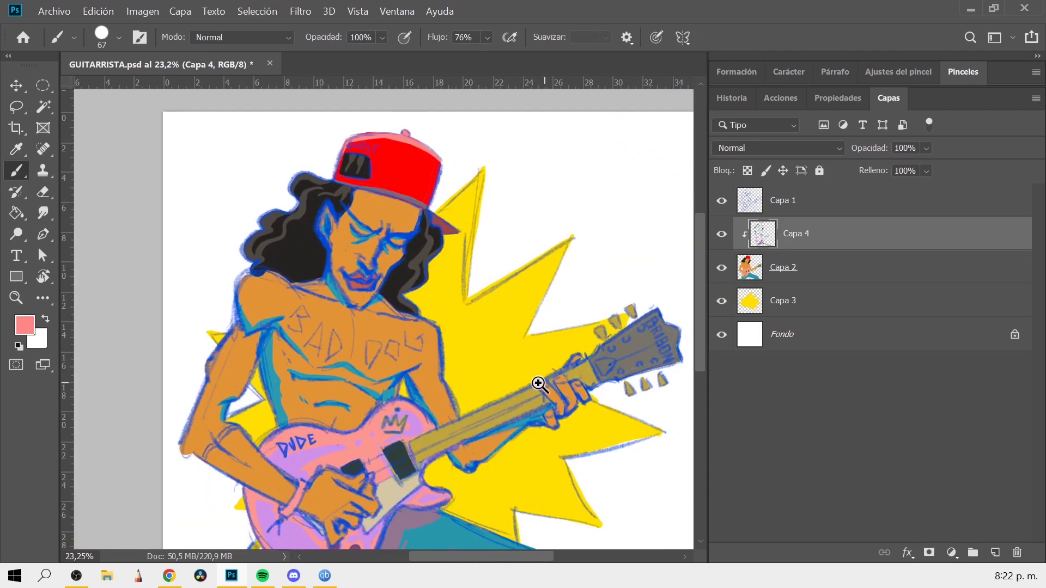
scroll(537, 380, "down", 2)
scroll(604, 523, "up", 4)
scroll(637, 506, "down", 3)
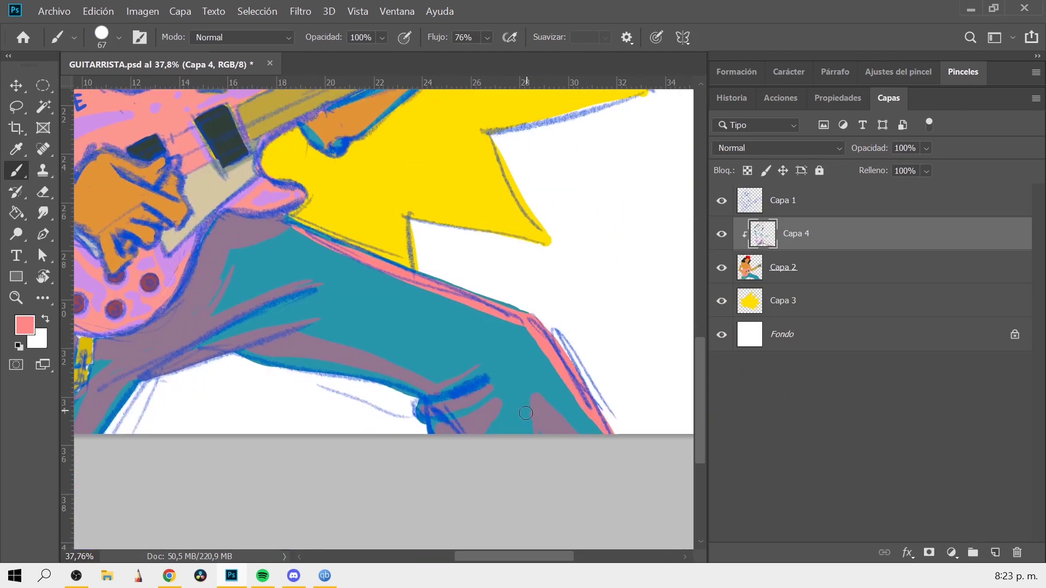
scroll(636, 506, "down", 2)
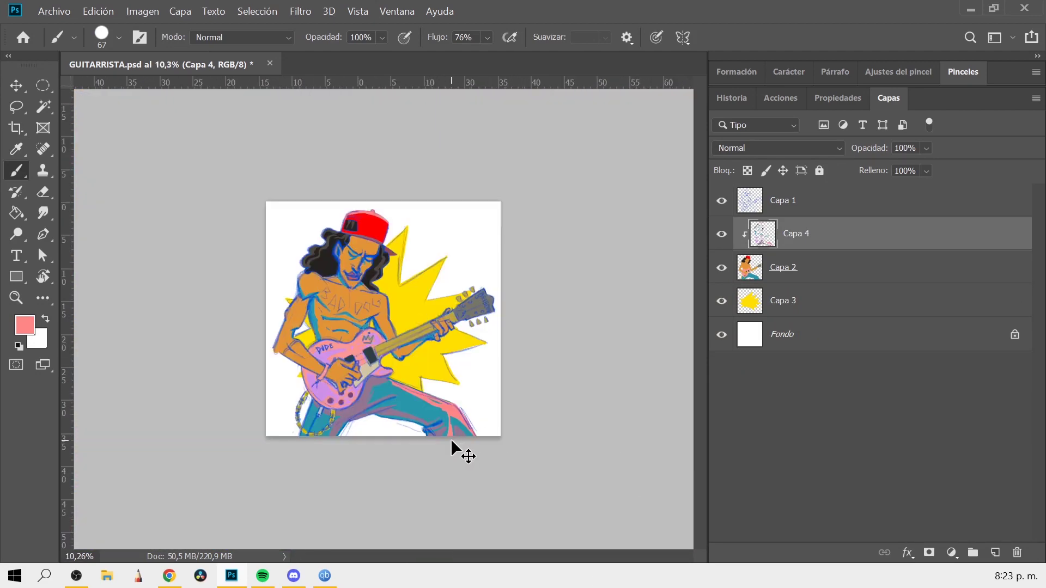
scroll(467, 448, "up", 2)
left_click(25, 325)
left_click(517, 517)
left_click_drag(517, 490, 505, 380)
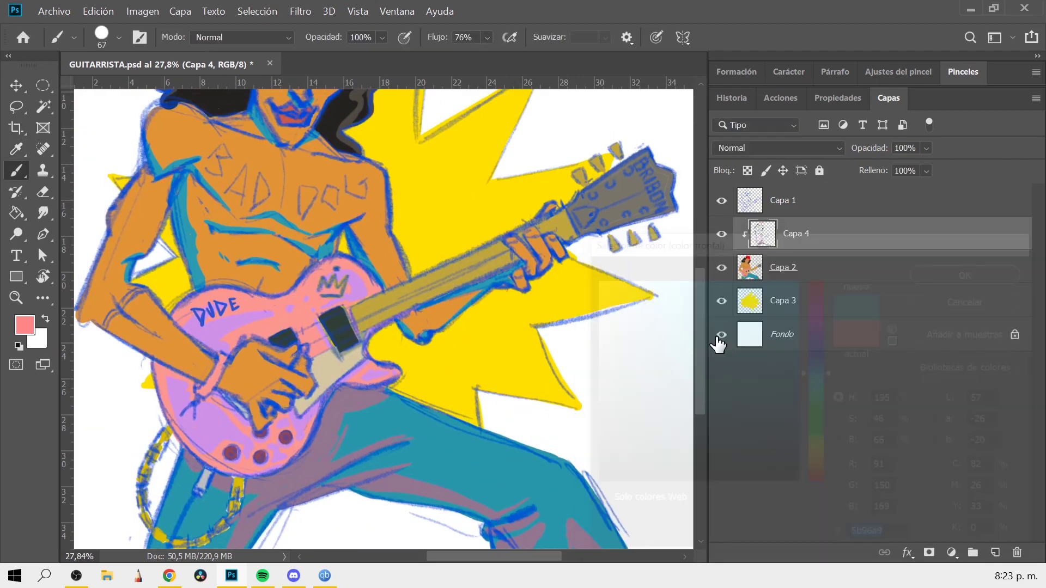
left_click(918, 272)
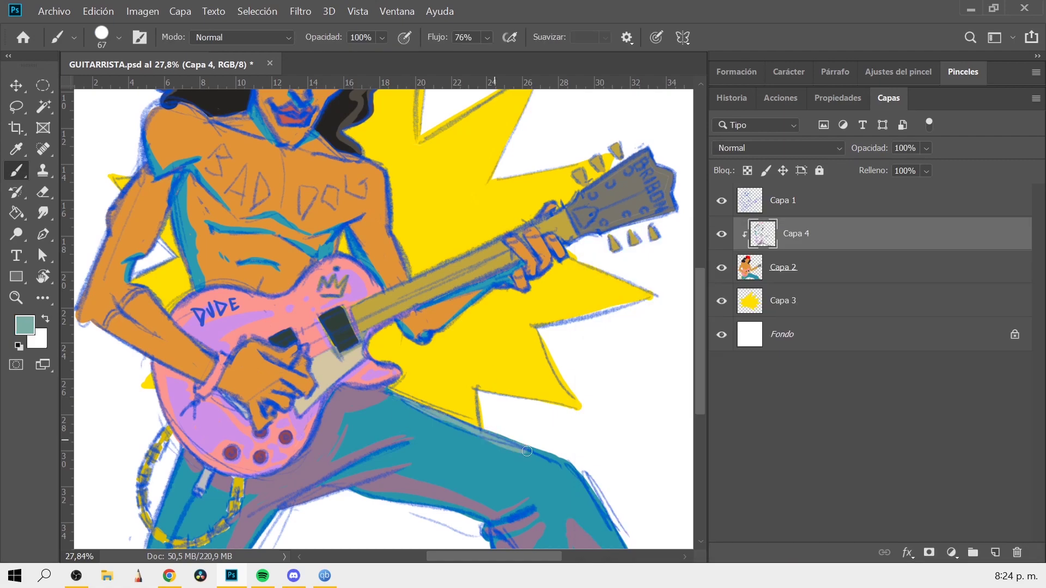
scroll(364, 285, "right", 5, "ctrl")
scroll(363, 285, "down", 4)
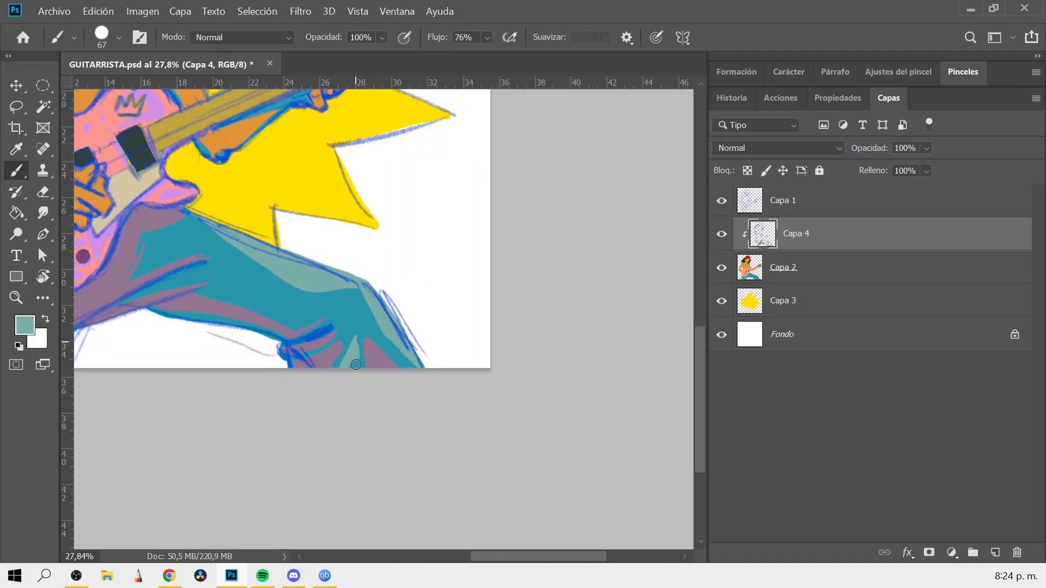
scroll(355, 363, "up", 3)
scroll(355, 364, "down", 3, "alt")
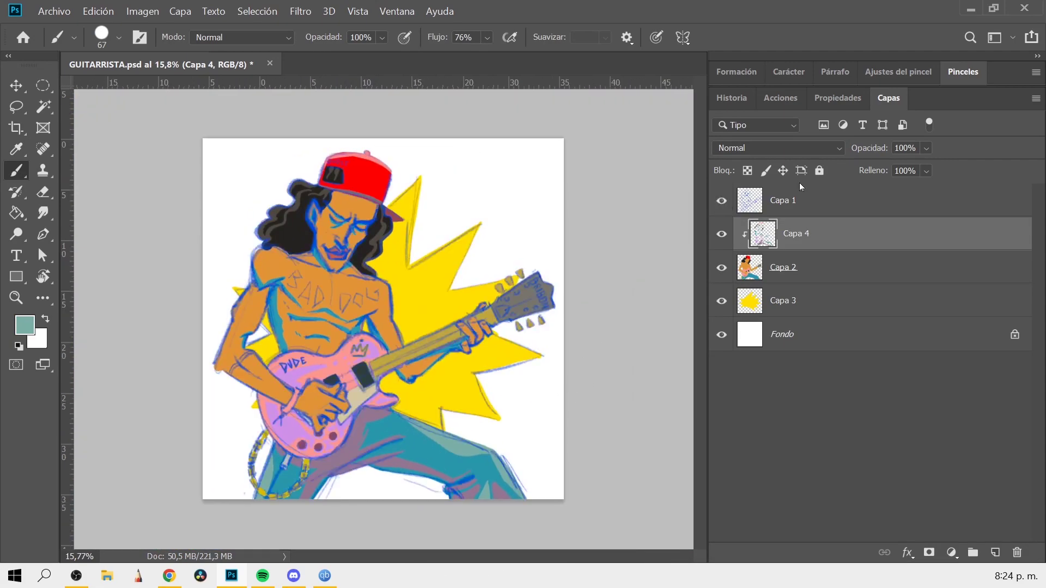
- Sample a light tan from the skin and paint rim highlights on the shoulder and neck
scroll(514, 273, "up", 5, "alt")
left_click(194, 355)
key("Return")
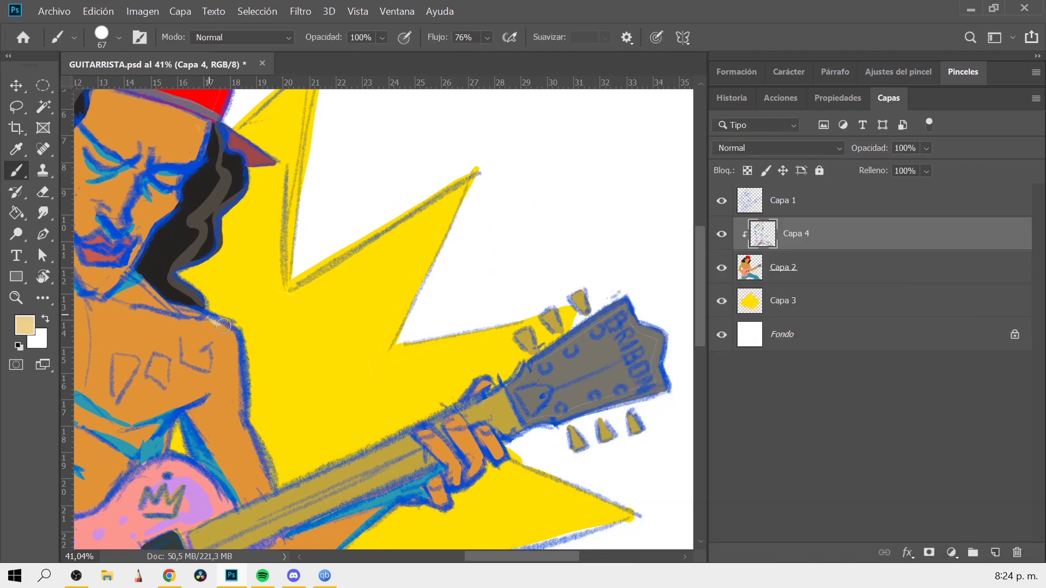
scroll(223, 326, "down", 5)
left_click_drag(176, 174, 227, 197)
scroll(376, 405, "up", 5)
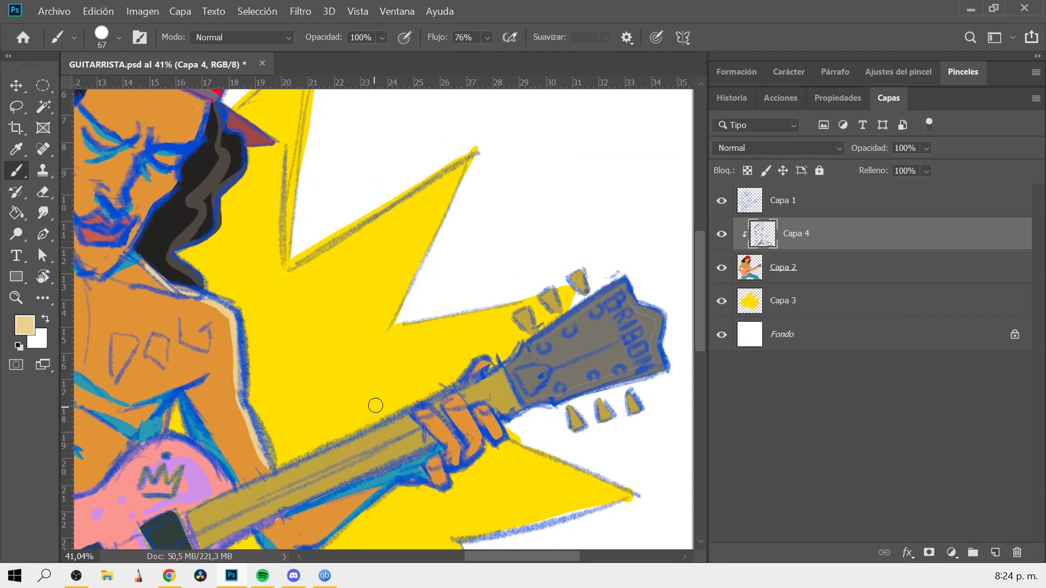
scroll(375, 406, "down", 5)
scroll(537, 175, "left", 8)
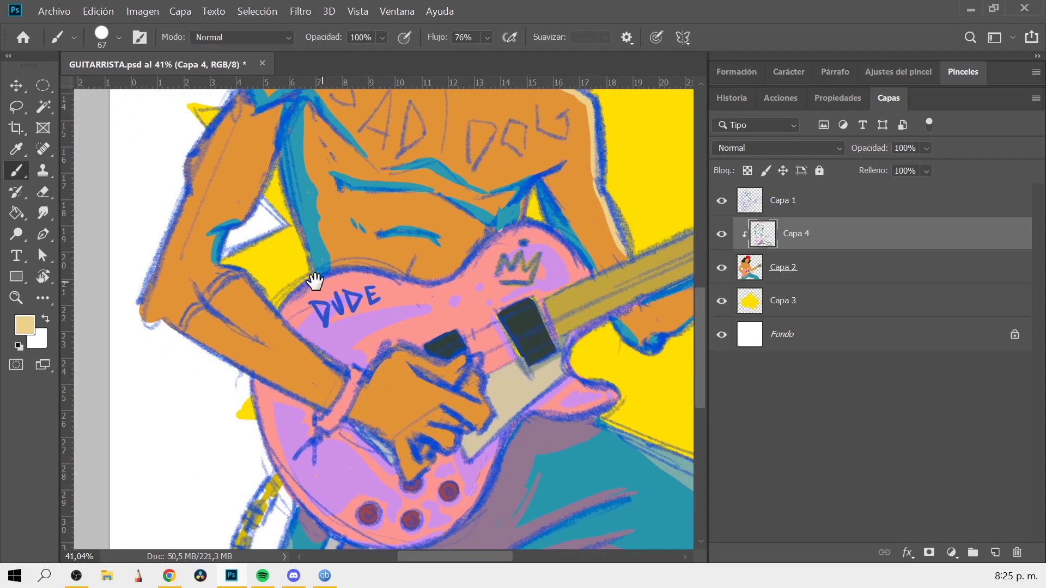
scroll(294, 261, "up", 2)
scroll(358, 220, "up", 3)
scroll(187, 159, "down", 3)
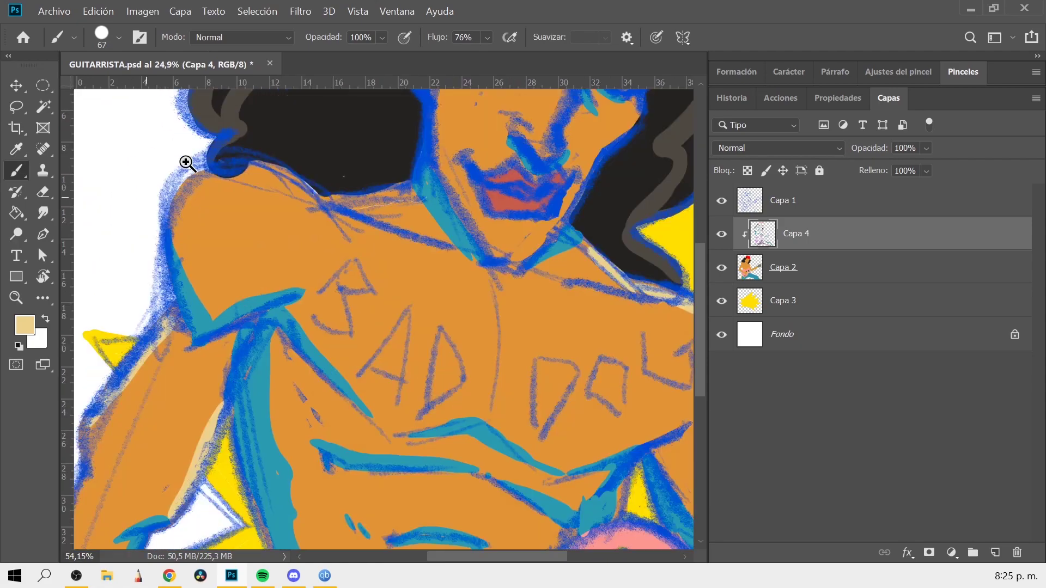
scroll(479, 206, "up", 3)
scroll(525, 246, "down", 3)
scroll(394, 385, "down", 4)
key("ctrl+0")
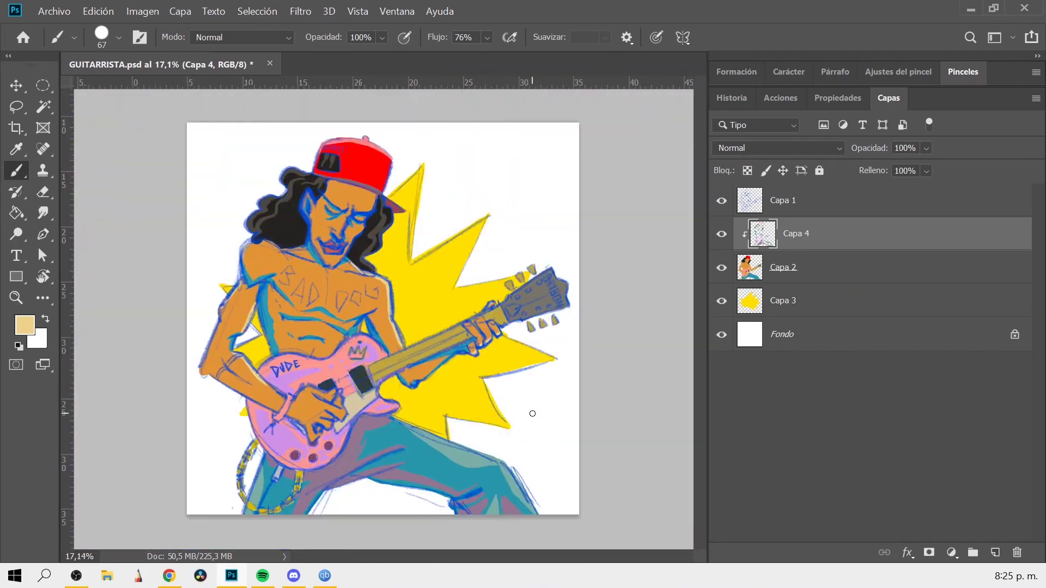
- Paint teal shading between the strumming hand's fingers
scroll(324, 406, "up", 5)
scroll(324, 406, "down", 2)
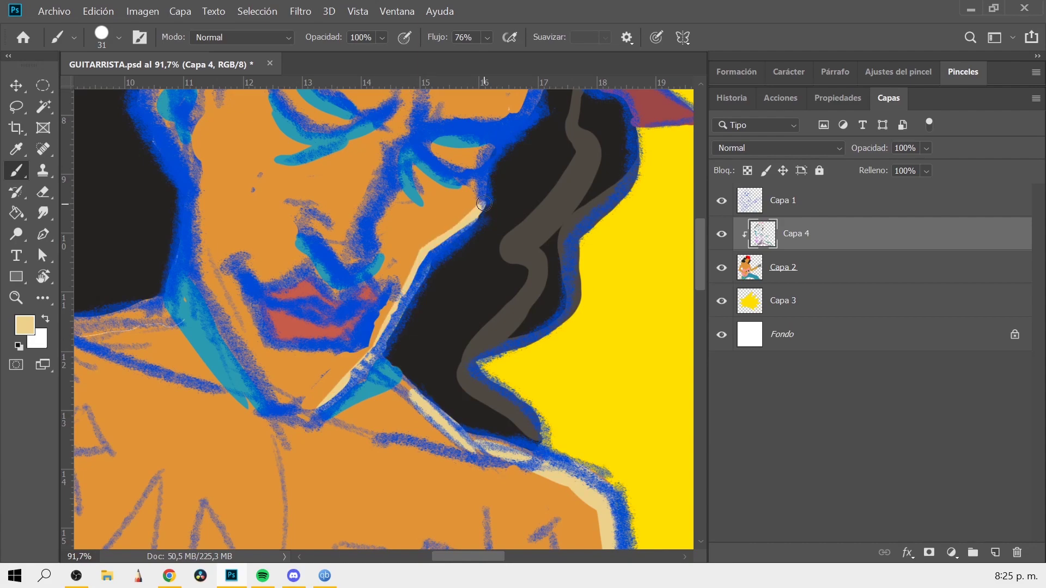
scroll(381, 273, "up", 2)
scroll(506, 327, "down", 4)
scroll(256, 251, "up", 5)
scroll(255, 250, "down", 2)
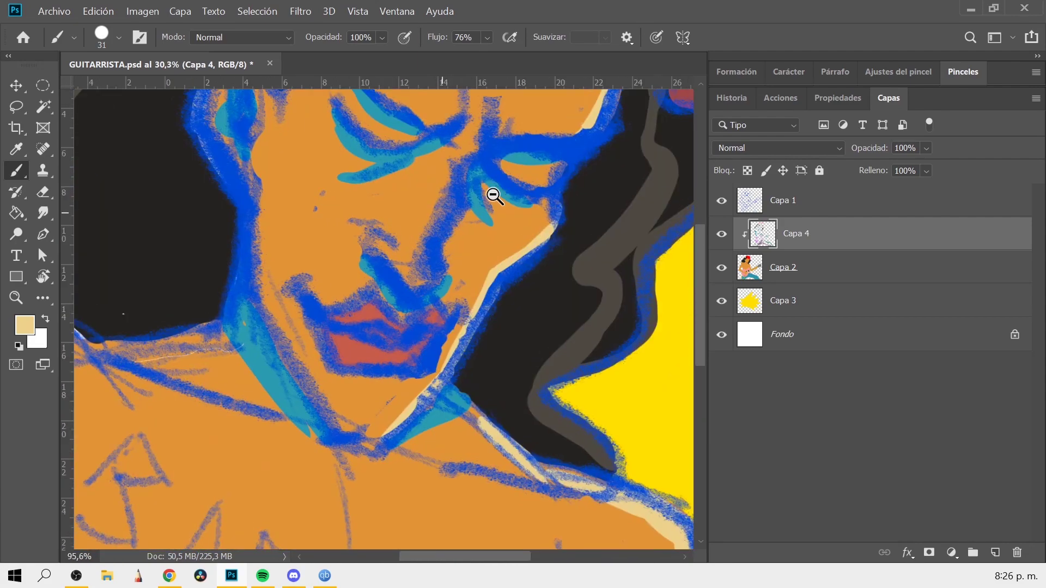
scroll(425, 246, "up", 1)
scroll(377, 247, "down", 4)
scroll(483, 201, "down", 1)
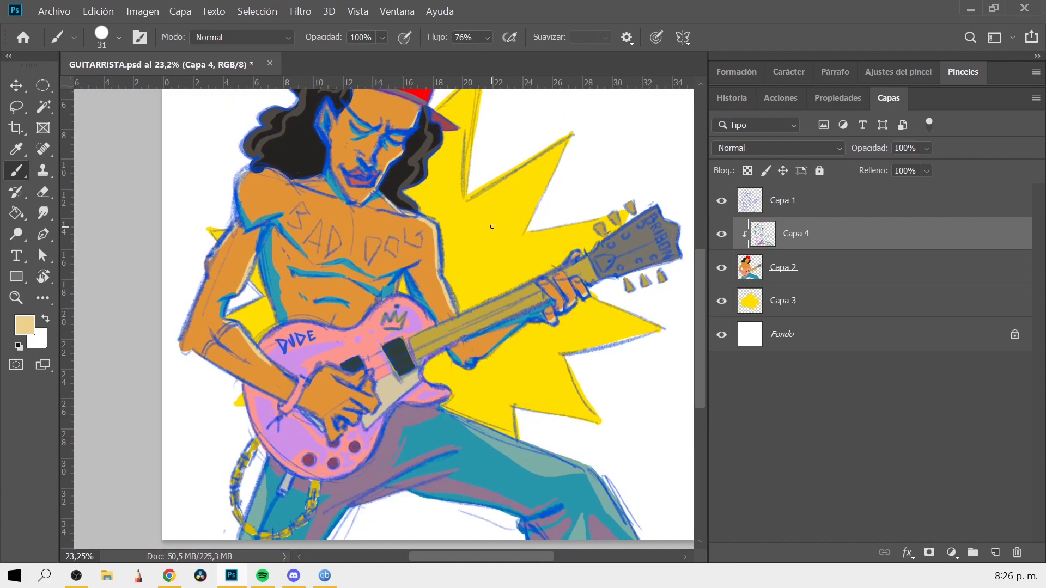
scroll(507, 327, "up", 3)
scroll(527, 439, "down", 4)
scroll(431, 414, "up", 5)
scroll(382, 163, "up", 3)
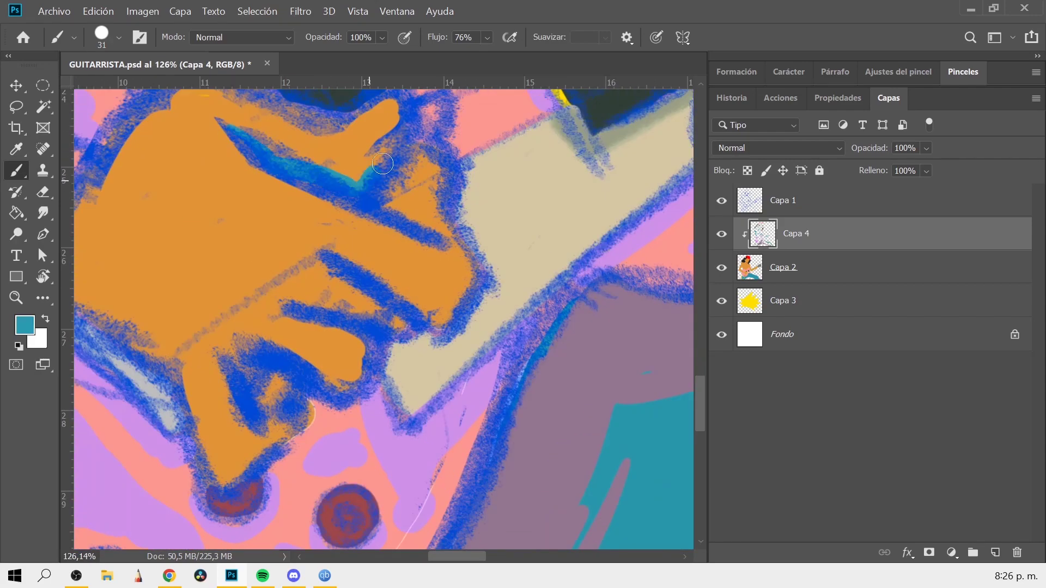
scroll(406, 214, "down", 2)
mouse_move(424, 217)
left_mouse_down()
mouse_move(348, 256)
mouse_move(370, 288)
mouse_move(292, 302)
mouse_move(305, 337)
left_mouse_up()
scroll(362, 345, "down", 5)
scroll(367, 299, "up", 3)
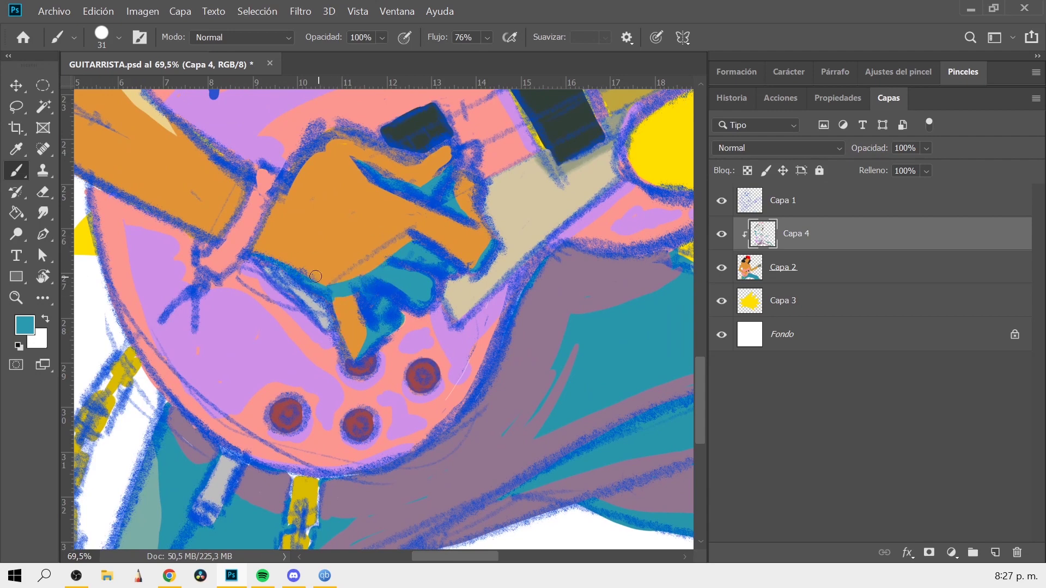
mouse_move(315, 276)
left_mouse_down()
mouse_move(577, 411)
mouse_move(659, 530)
left_mouse_up()
scroll(511, 406, "down", 5)
scroll(462, 335, "up", 5)
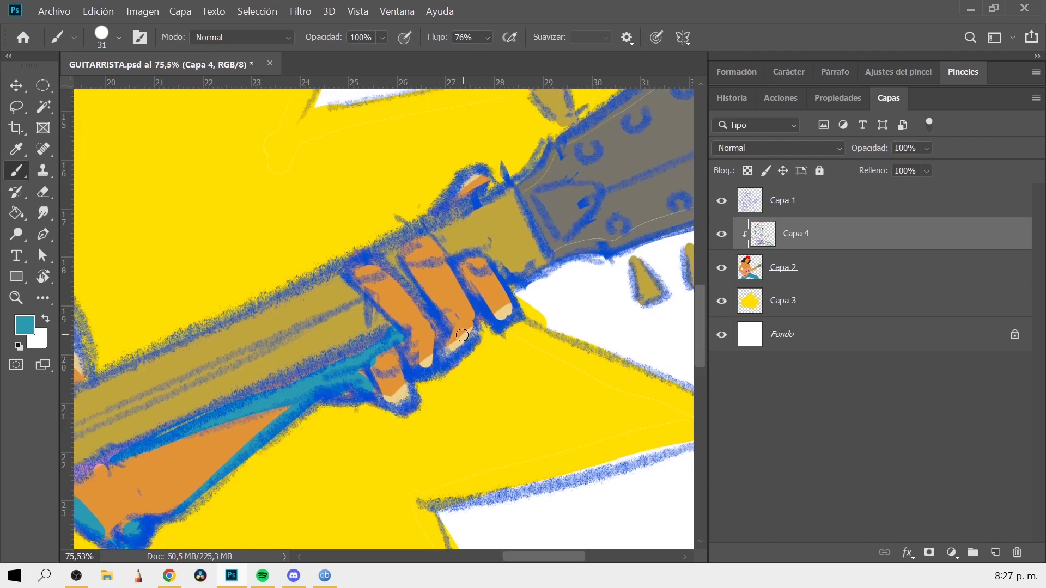
scroll(462, 335, "down", 5)
- Paint a pale yellow-tan highlight along the headstock edge
scroll(543, 322, "up", 3)
key("i")
left_click(490, 283)
left_click(25, 326)
left_click_drag(817, 474, 830, 456)
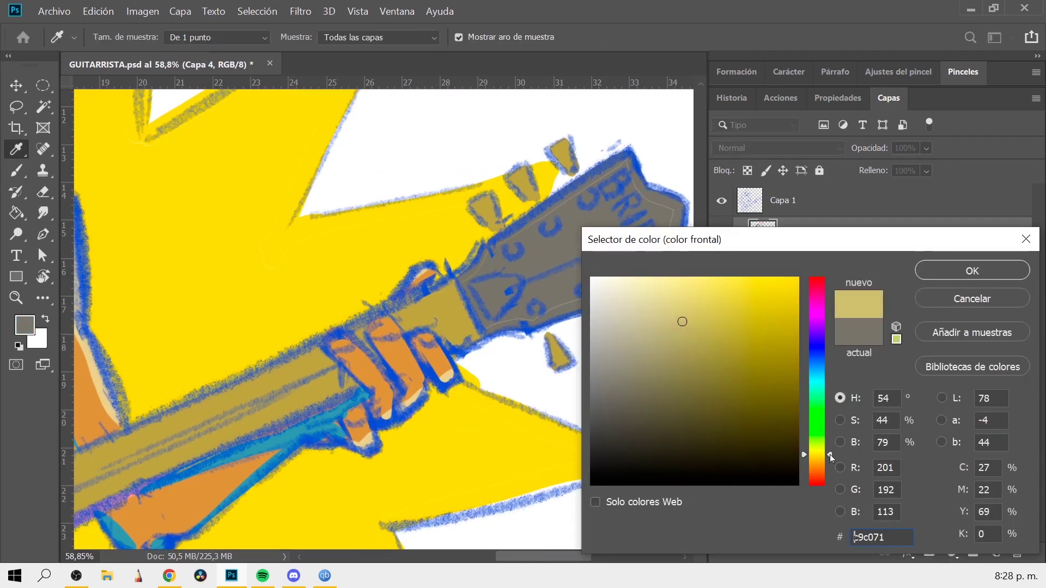
key("Return")
key("b")
left_click_drag(490, 329, 602, 300)
- Darken the Capa 1 lineart with Hue/Saturation, lowering saturation and lightness to about -76
scroll(432, 455, "down", 5)
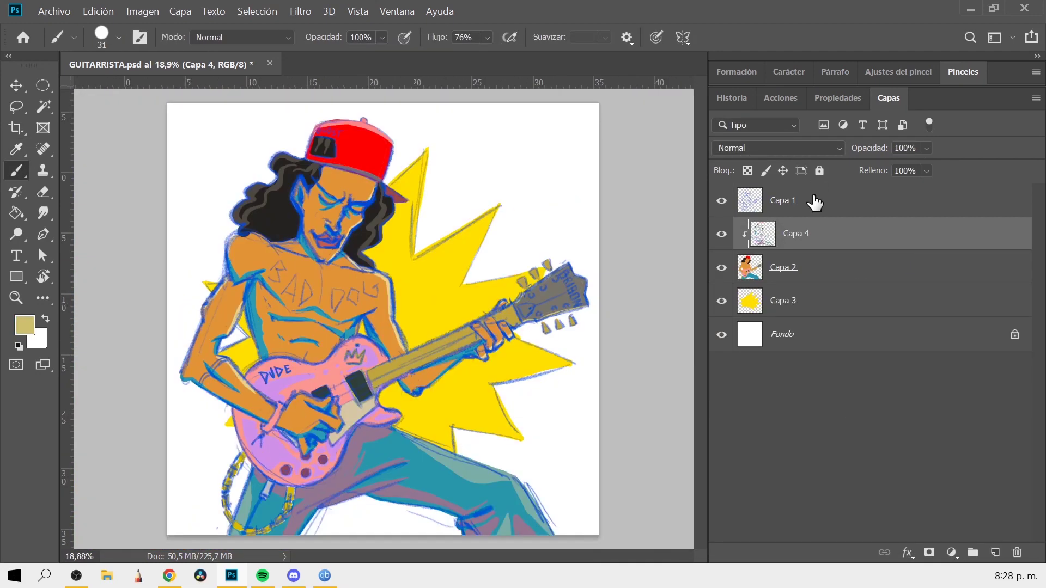
left_click(783, 200)
left_click(143, 11)
left_click(420, 115)
left_click_drag(467, 235, 462, 236)
left_click(608, 190)
left_click(142, 11)
left_click(443, 136)
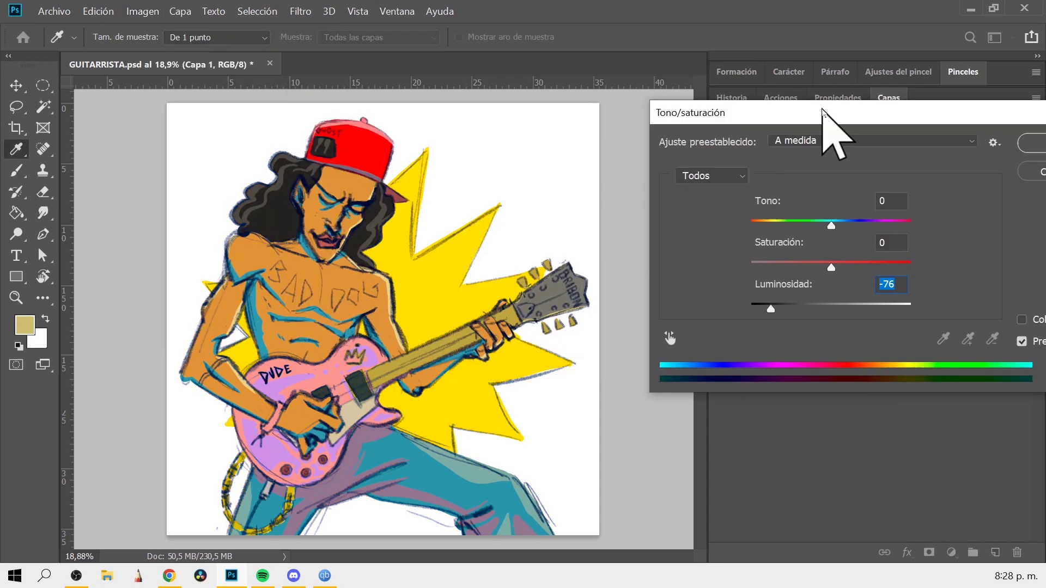
left_click_drag(787, 302, 739, 301)
left_click_drag(788, 265, 737, 265)
left_click_drag(740, 303, 753, 308)
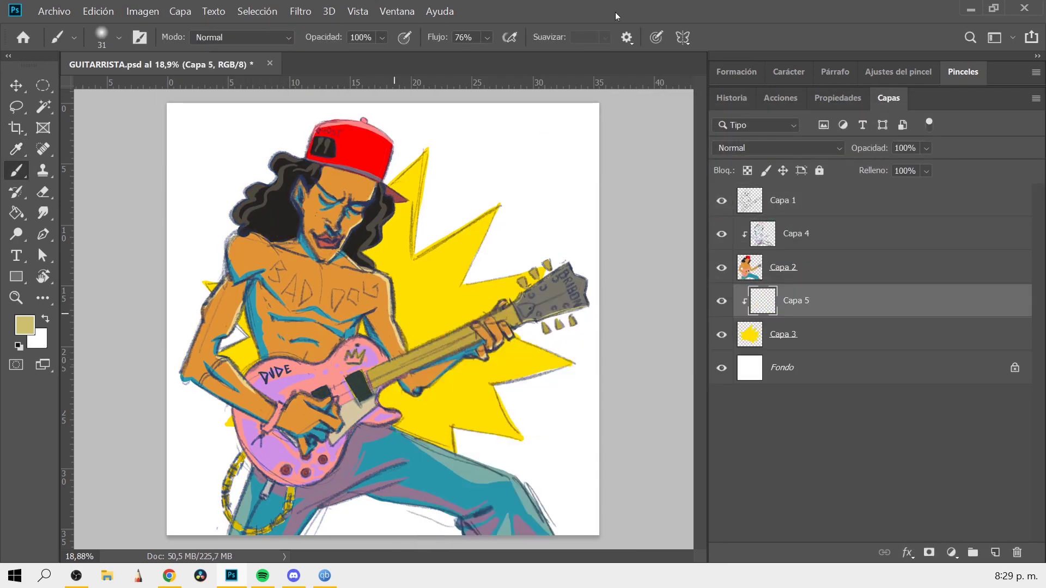
- Paint a soft, redder orange glow behind the chest on Capa 5, then save the file
left_click_drag(444, 269, 358, 377)
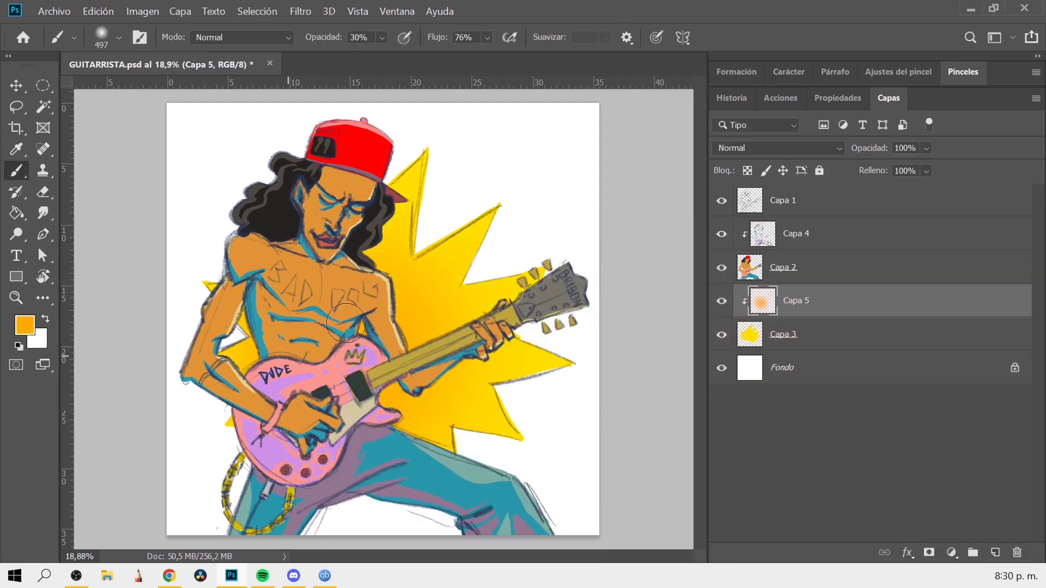
key("i")
left_click(824, 476)
key("Return")
key("b")
right_click(438, 302)
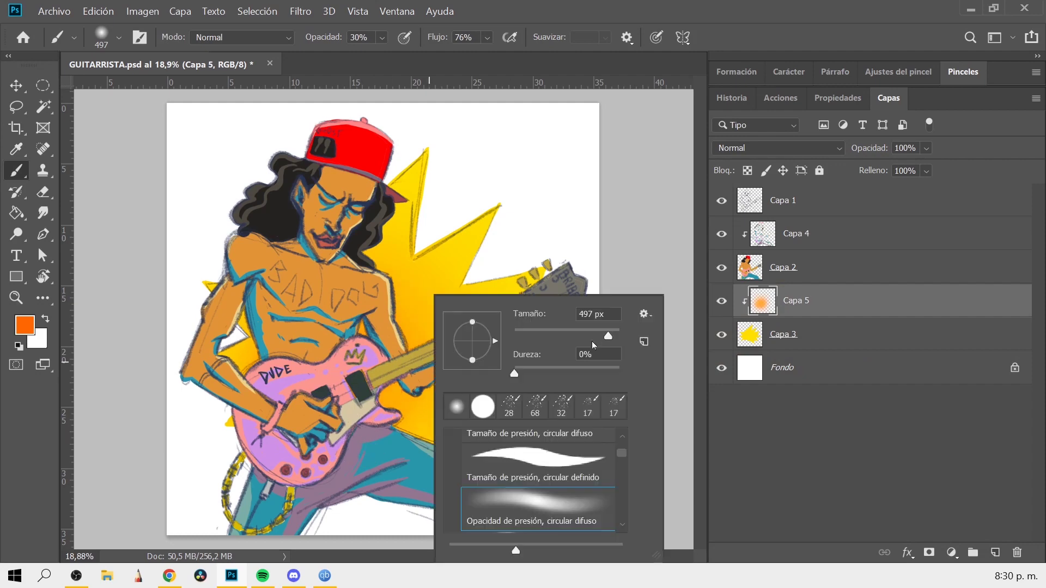
key("Escape")
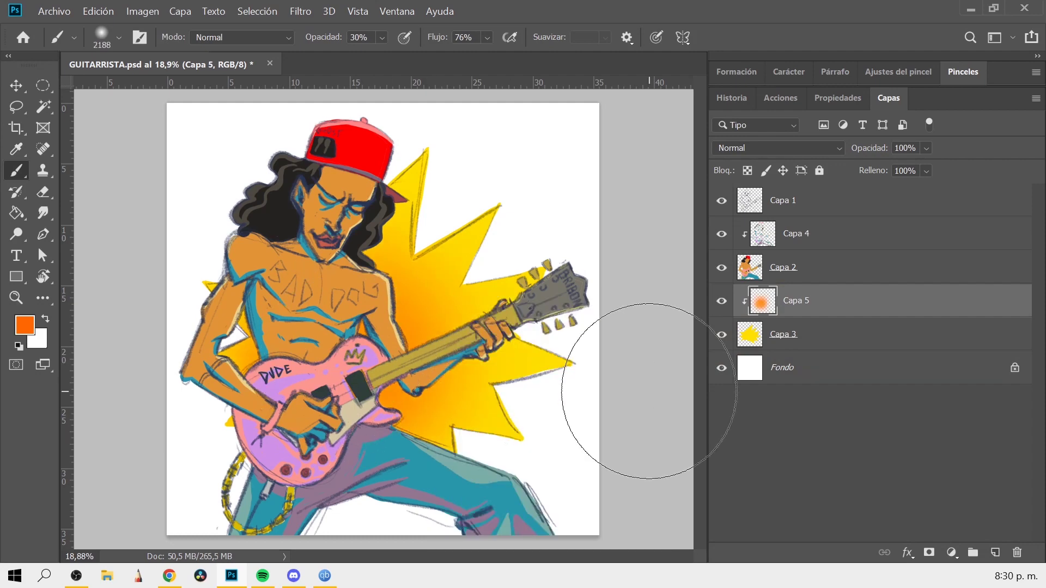
key("ctrl+s")
key("ctrl+minus")
- On Capa 4, choose a pale beige and set the brush to 37 px
left_click(795, 234)
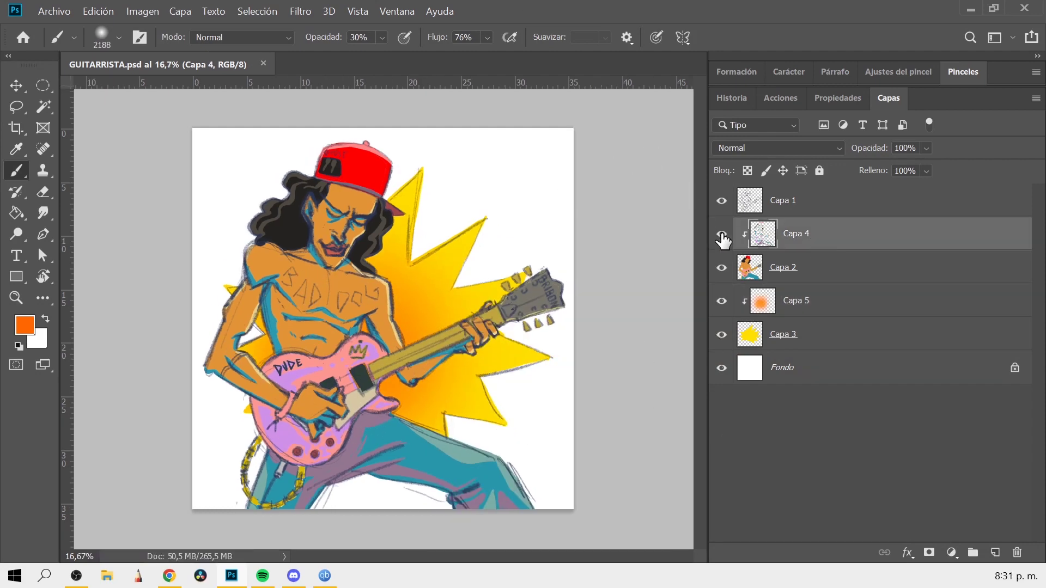
scroll(371, 283, "up", 3)
left_click(403, 286, "alt")
right_click(403, 297)
left_click_drag(561, 330, 495, 330)
key("Return")
scroll(333, 212, "left", 5)
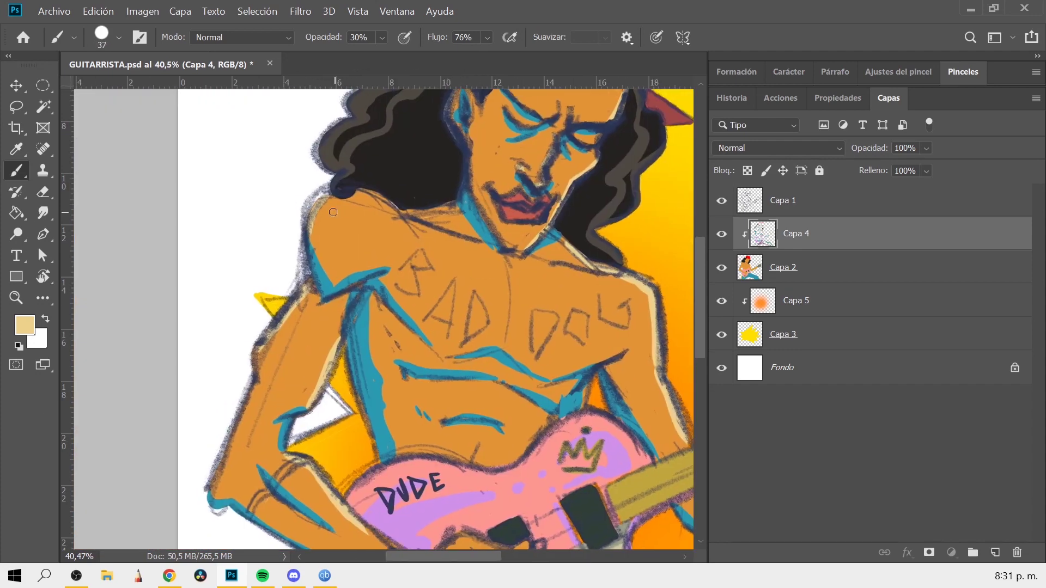
- Paint pale beige highlights on the left shoulder and forehead
mouse_move(323, 201)
left_mouse_down()
mouse_move(381, 218)
mouse_move(384, 209)
left_mouse_up()
scroll(381, 186, "up", 1)
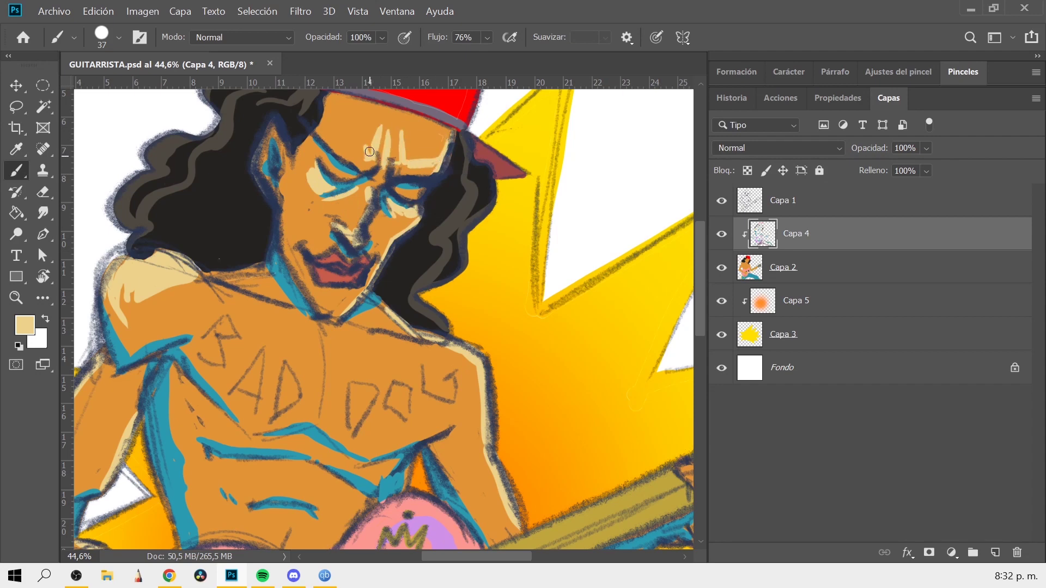
scroll(370, 152, "down", 5)
scroll(305, 256, "up", 5)
mouse_move(359, 256)
left_mouse_down()
mouse_move(305, 272)
mouse_move(294, 251)
left_mouse_up()
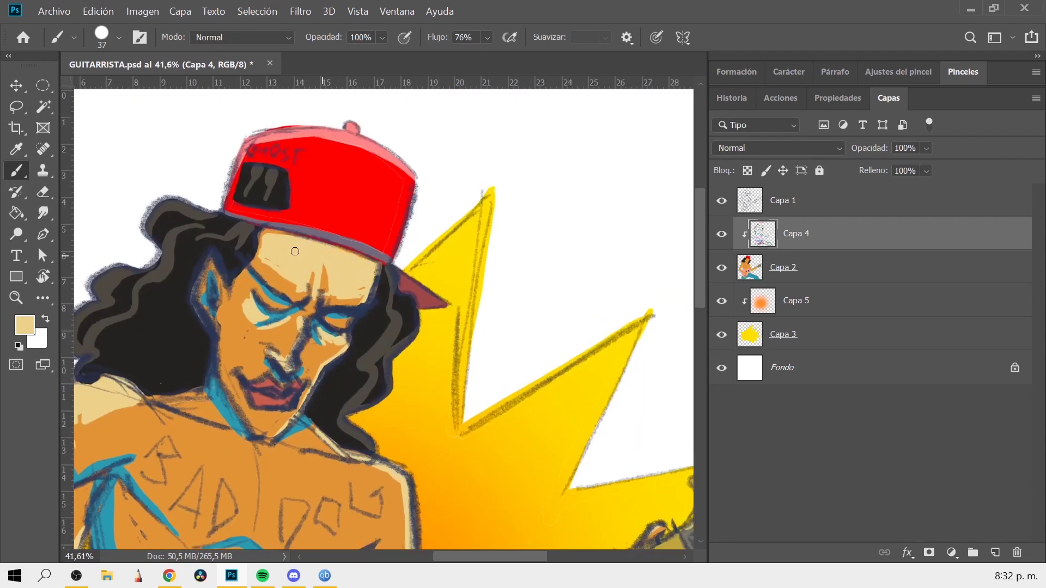
scroll(294, 251, "down", 1)
scroll(381, 316, "down", 4)
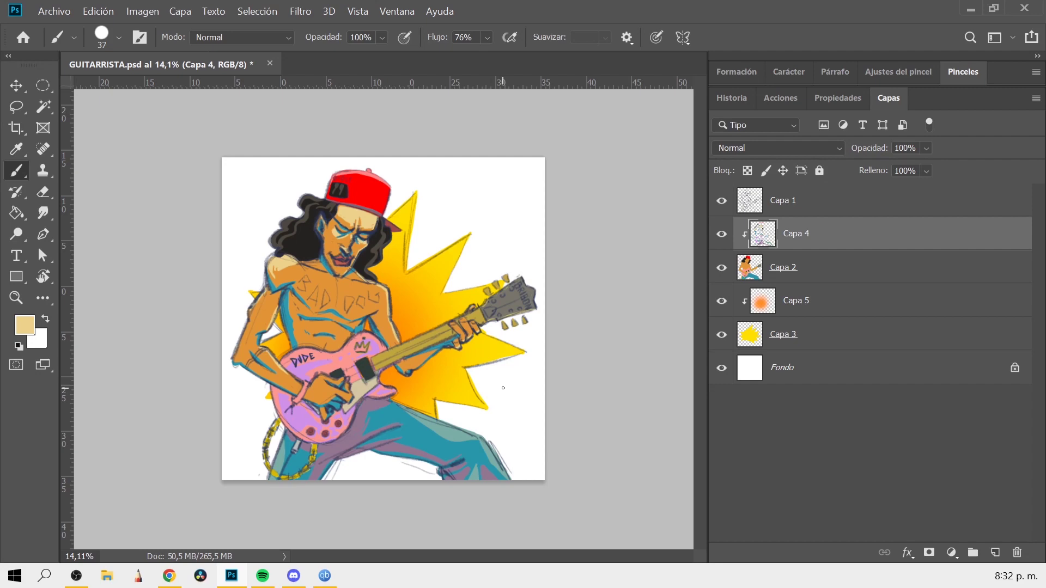
scroll(383, 264, "up", 3)
- Add beige highlights across the upper chest and its right side
left_click_drag(245, 316, 241, 309)
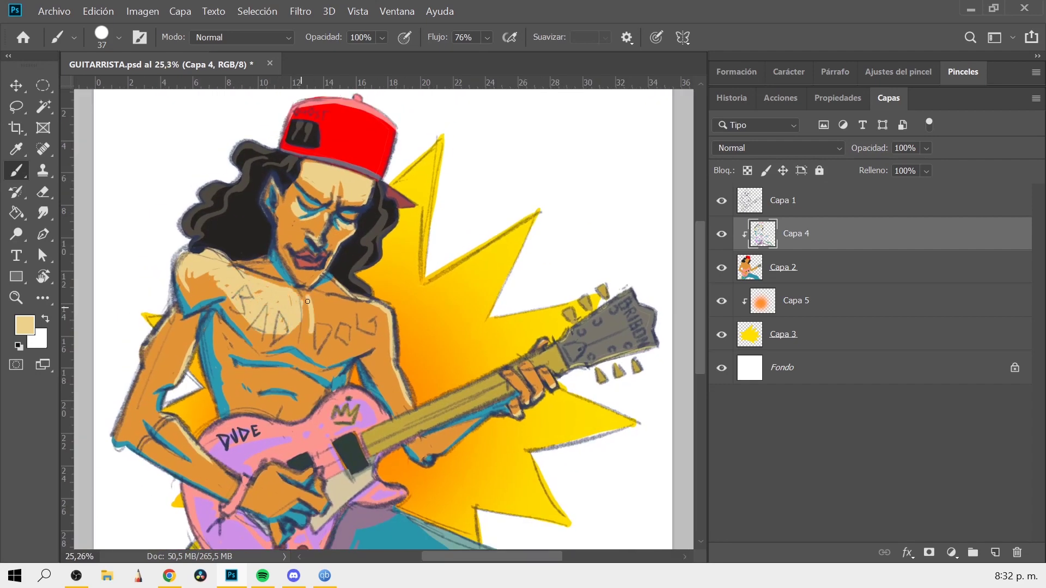
left_click_drag(319, 304, 330, 307)
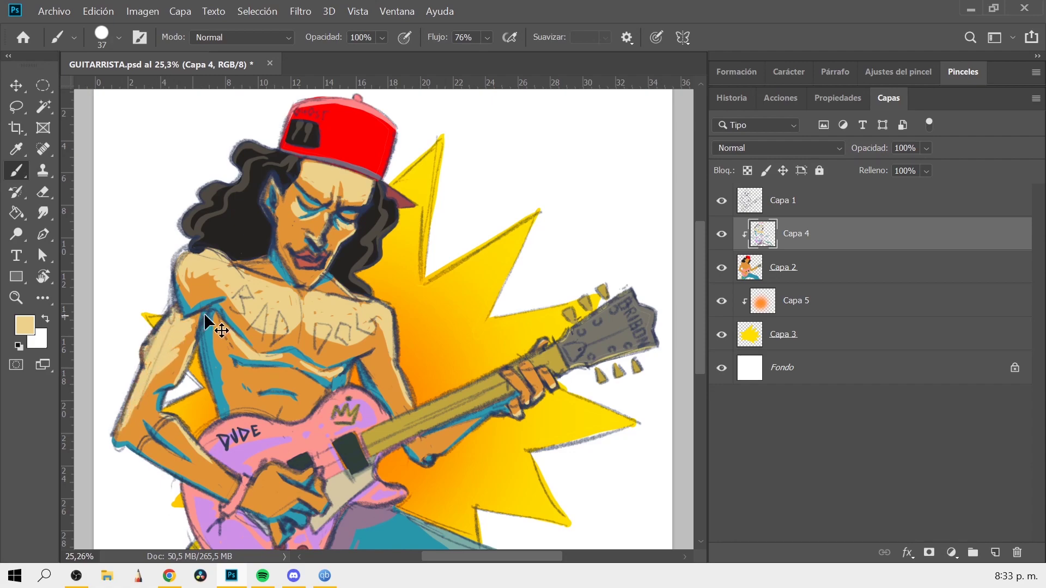
left_click_drag(259, 142, 389, 186)
scroll(389, 186, "down", 3)
- Touch up around the fretting hand with teal at 68 px
left_click(327, 263, "alt")
scroll(327, 264, "down", 5)
scroll(365, 452, "up", 6)
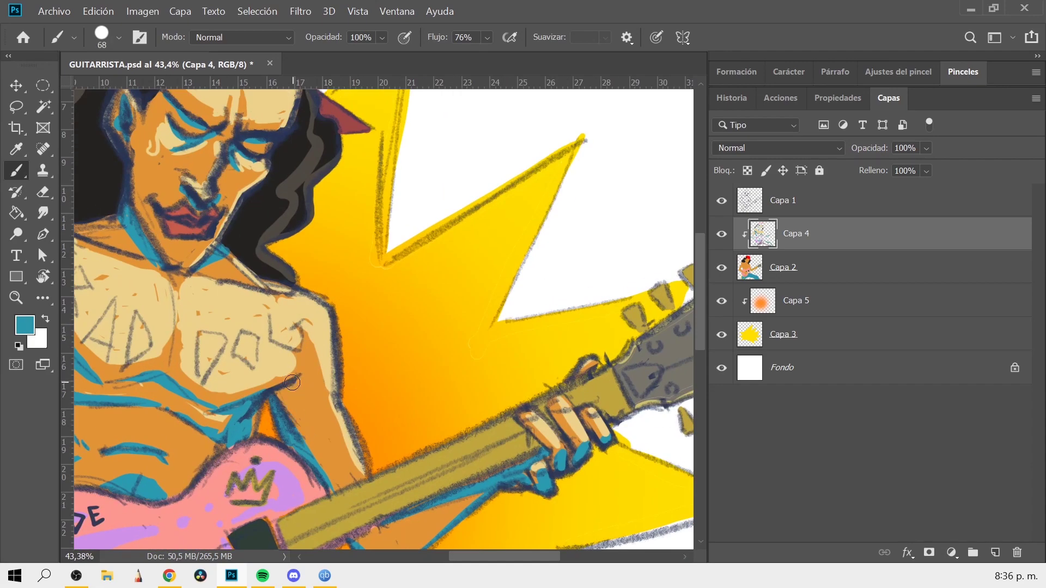
scroll(365, 453, "down", 3)
scroll(365, 453, "up", 5)
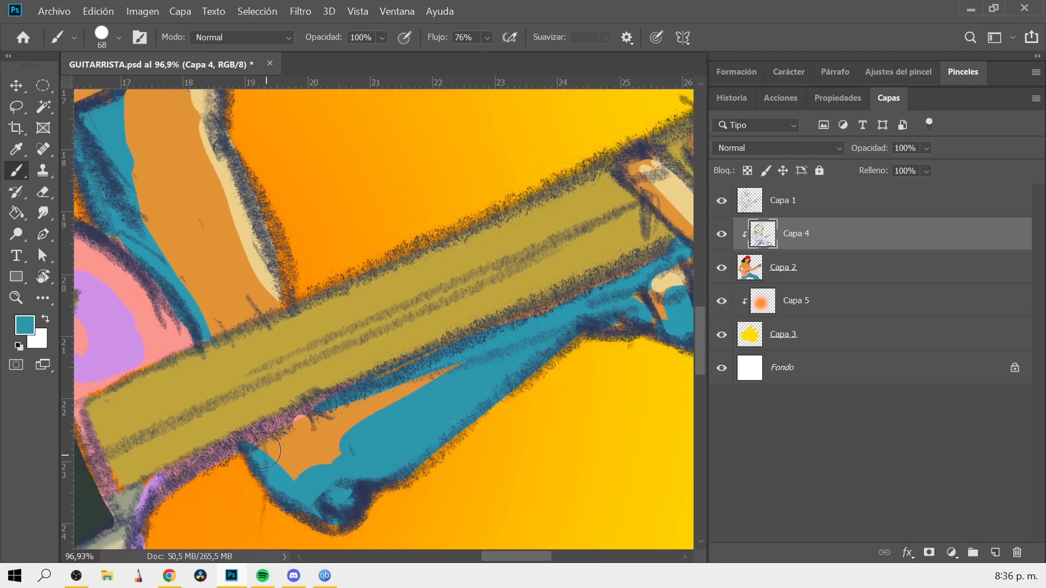
scroll(321, 401, "up", 1)
scroll(321, 401, "down", 5)
scroll(236, 407, "up", 1)
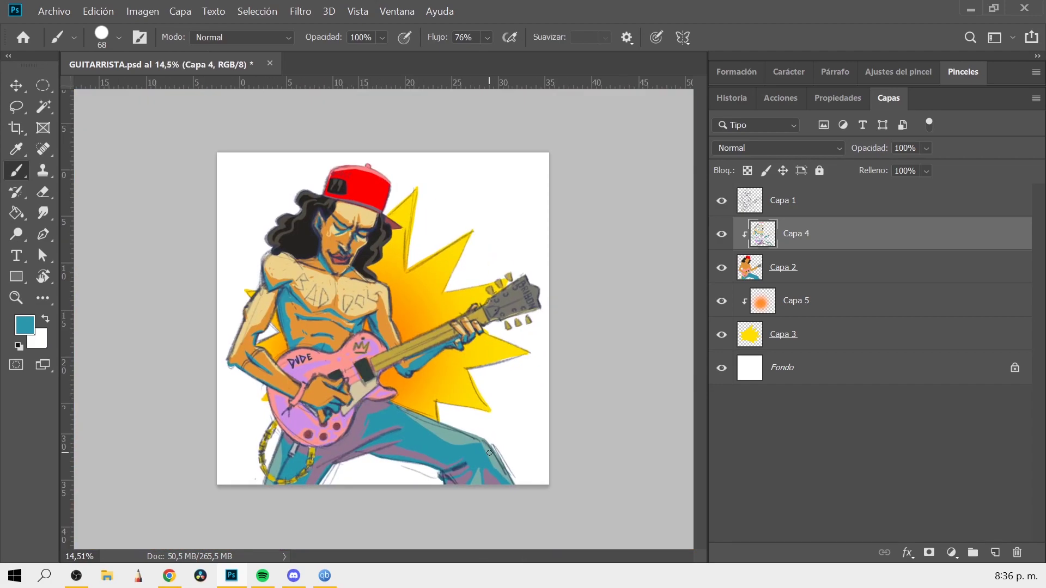
scroll(236, 408, "up", 2)
- Return to beige and highlight the belly, left chest and torso
left_click(236, 407, "alt")
mouse_move(236, 407)
left_mouse_down()
mouse_move(310, 402)
mouse_move(351, 420)
left_mouse_up()
left_click_drag(163, 335, 199, 344)
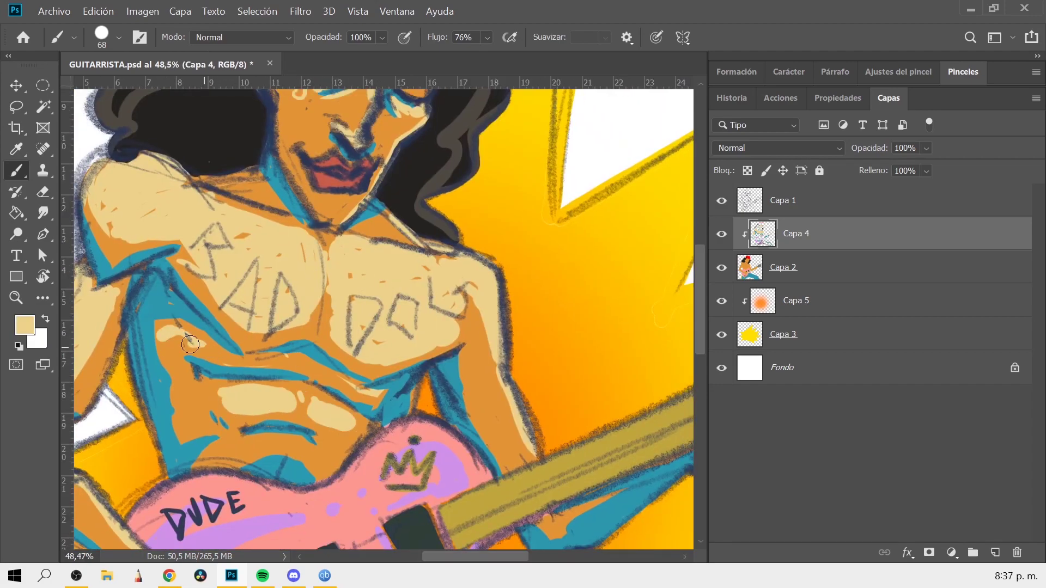
left_click_drag(202, 389, 185, 392)
scroll(413, 412, "down", 4)
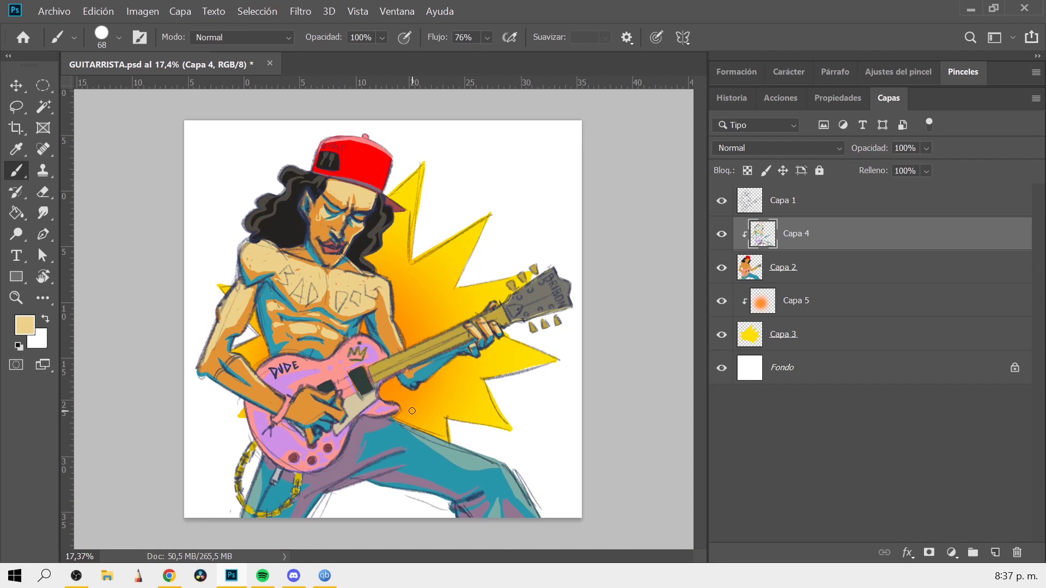
scroll(566, 289, "up", 3)
scroll(558, 292, "up", 1)
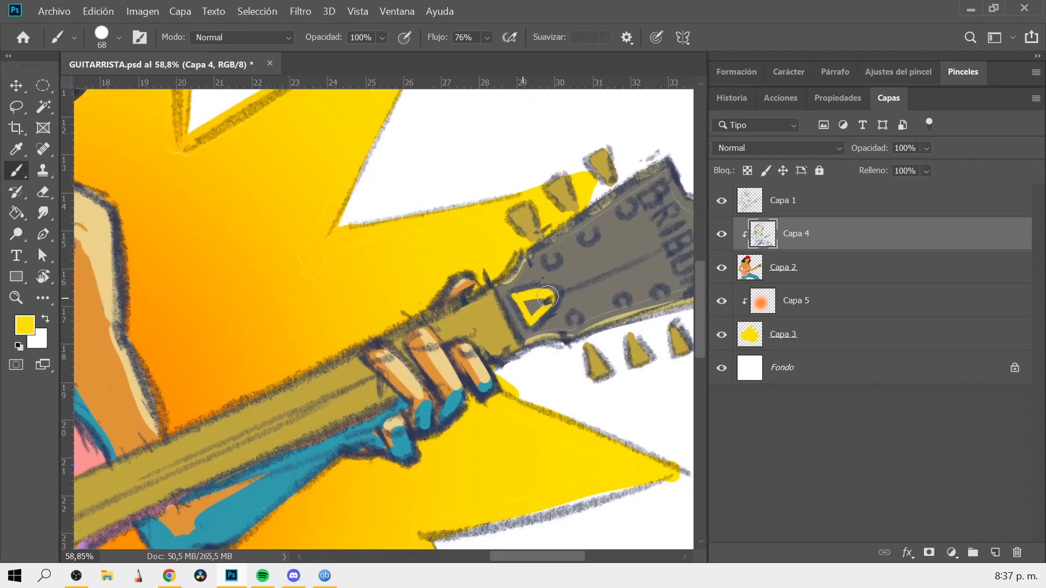
- Paint the upper and lower tuning pegs bright yellow
left_click_drag(558, 193, 599, 163)
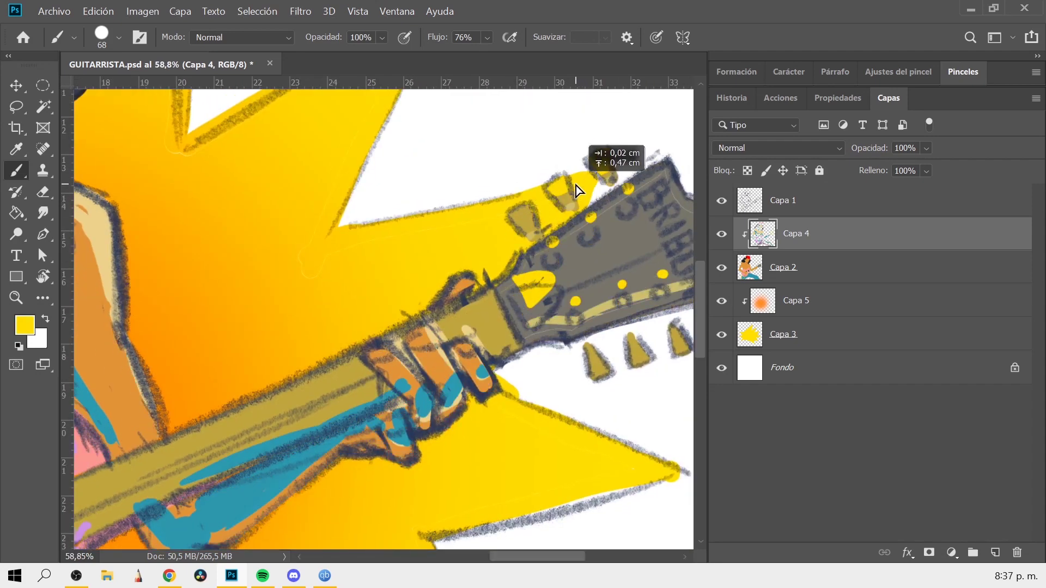
left_click_drag(602, 364, 678, 340)
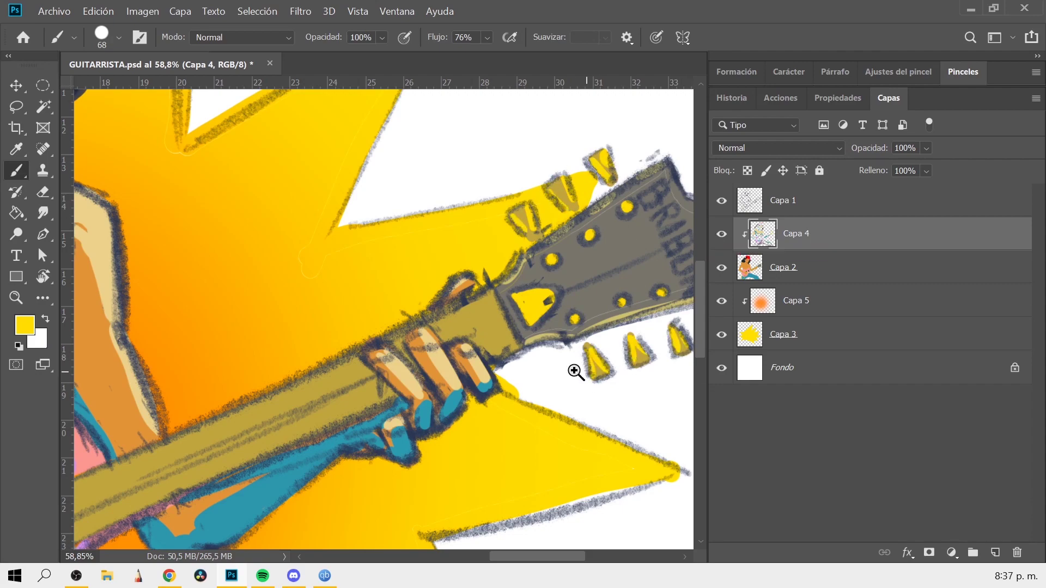
scroll(576, 369, "up", 1)
- Sample the headstock grey and adjust it to a grey-brown hair highlight colour
left_click(487, 325, "alt")
scroll(459, 360, "down", 3)
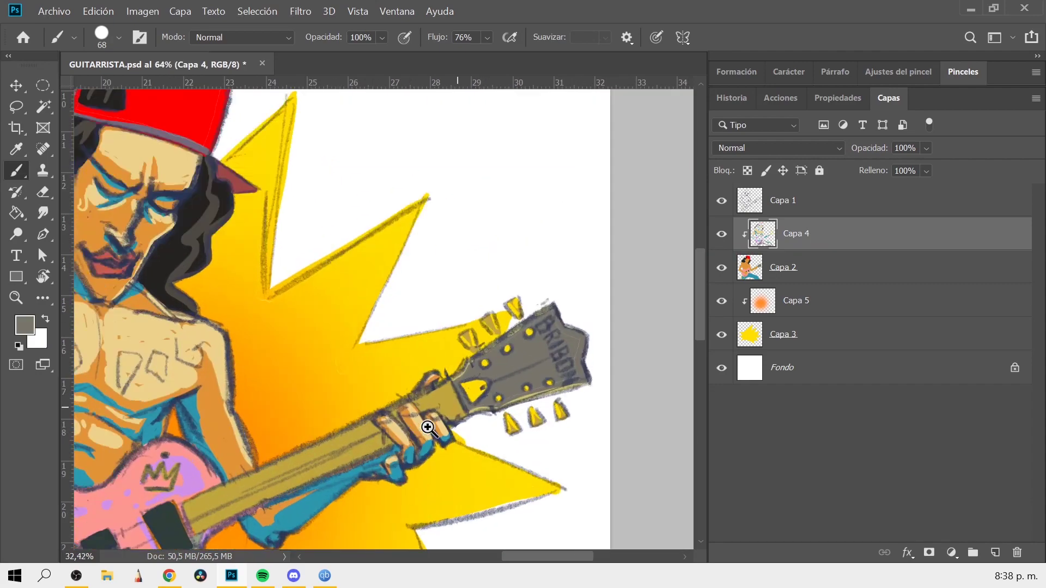
scroll(584, 241, "up", 3)
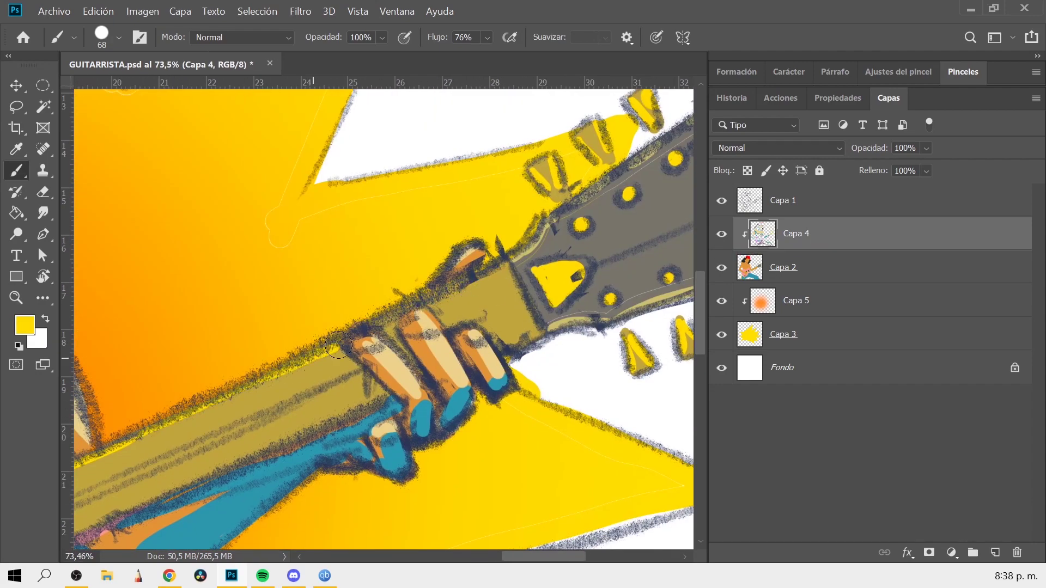
scroll(401, 388, "down", 5)
scroll(449, 339, "up", 3)
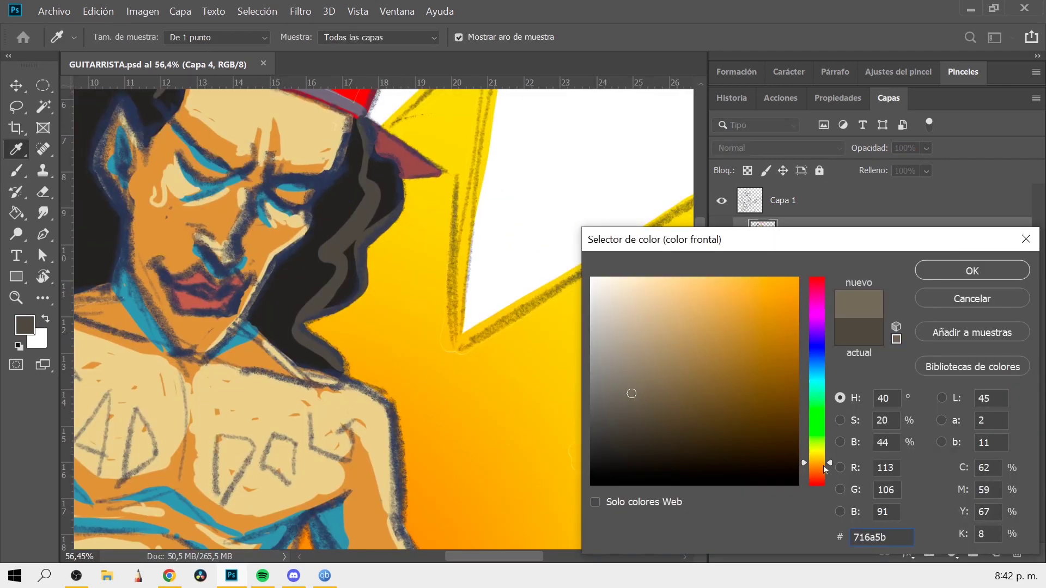
key("Return")
key("b")
- Paint grey-brown hair highlight strands, then select the Capa 1 lineart layer
scroll(348, 444, "down", 5)
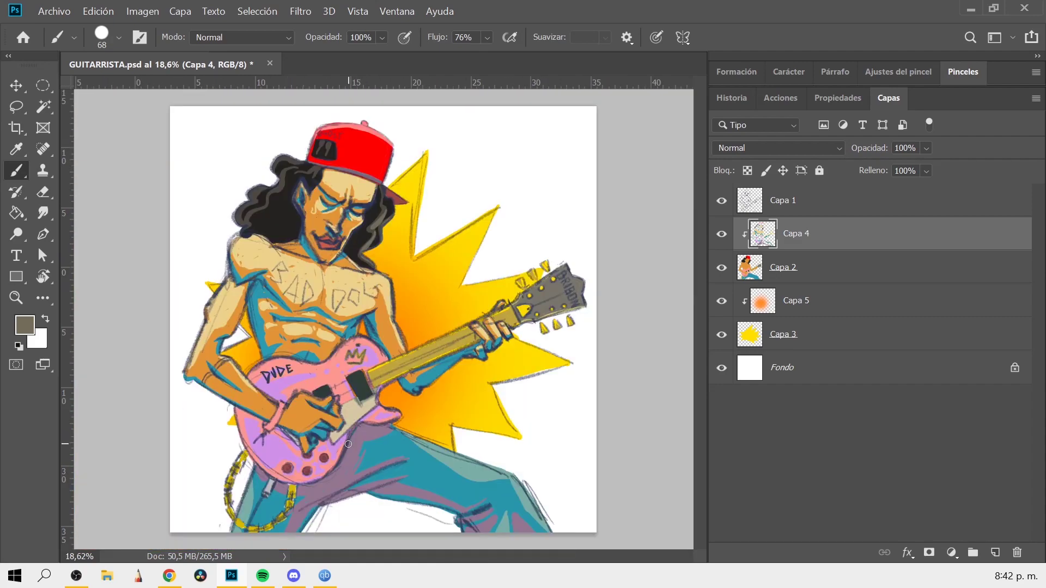
scroll(303, 152, "up", 5)
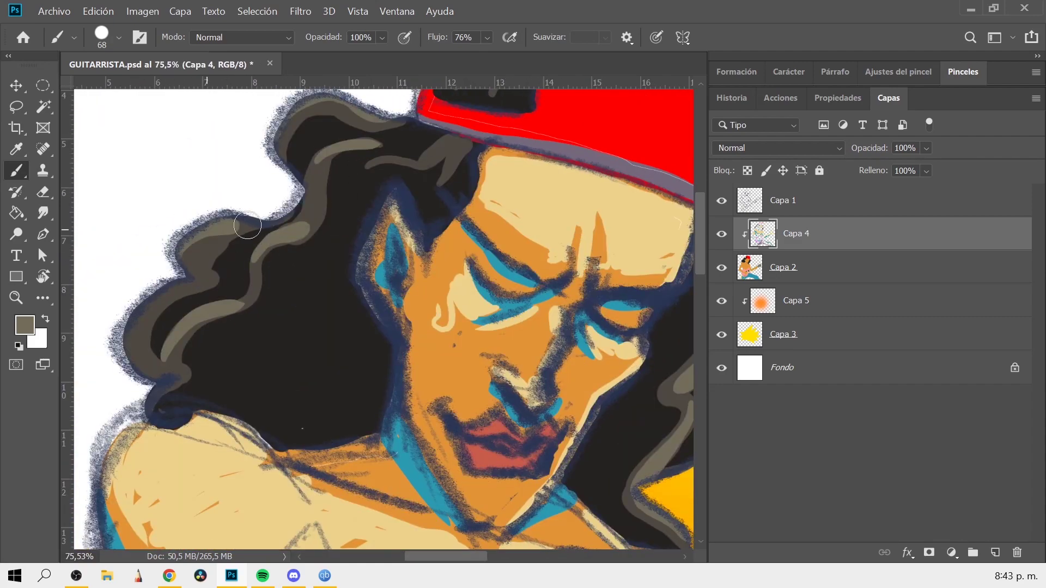
scroll(425, 169, "down", 5)
scroll(434, 260, "up", 3)
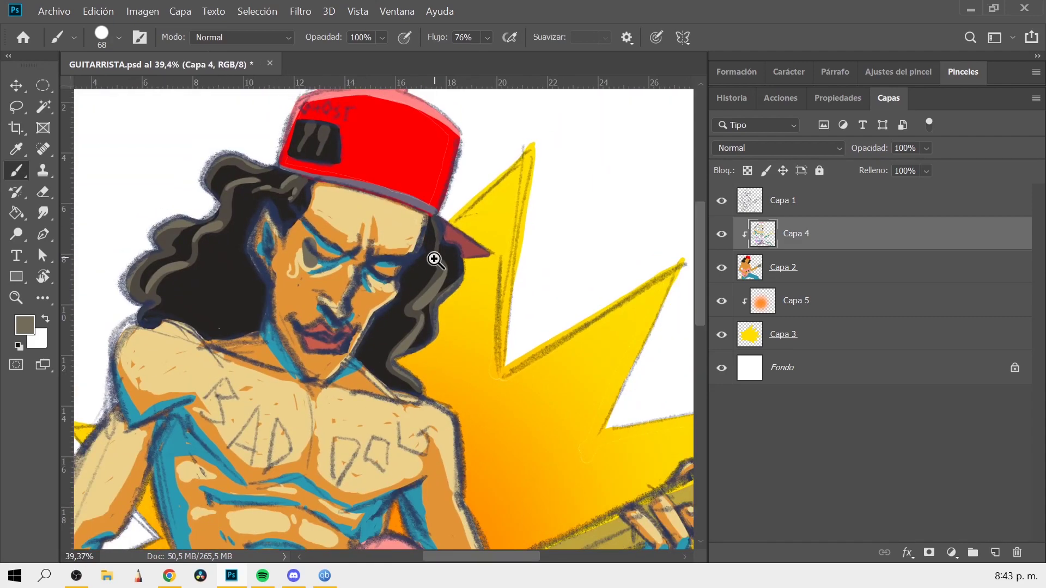
scroll(434, 260, "down", 2)
left_click(850, 196)
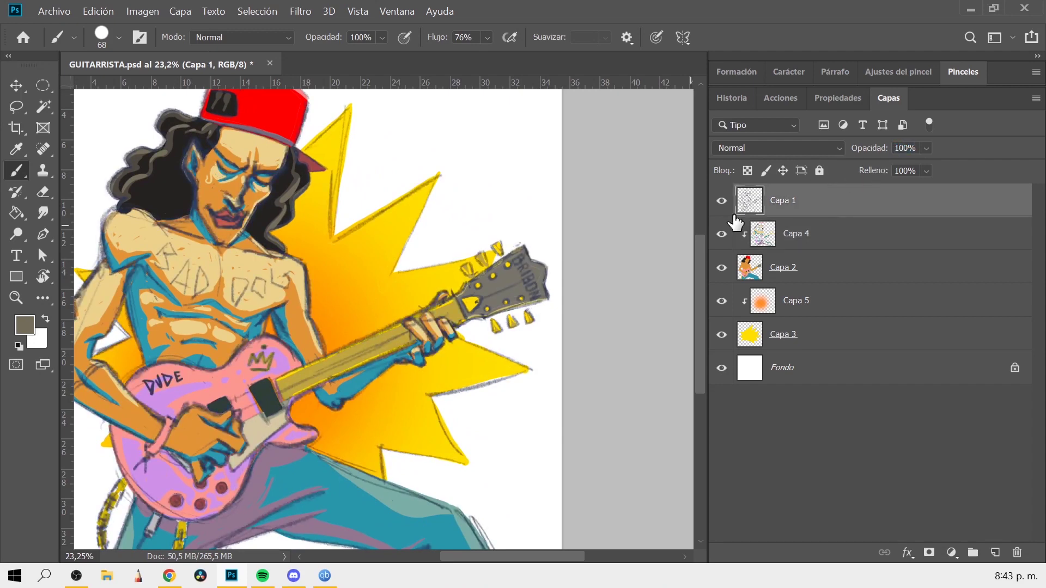